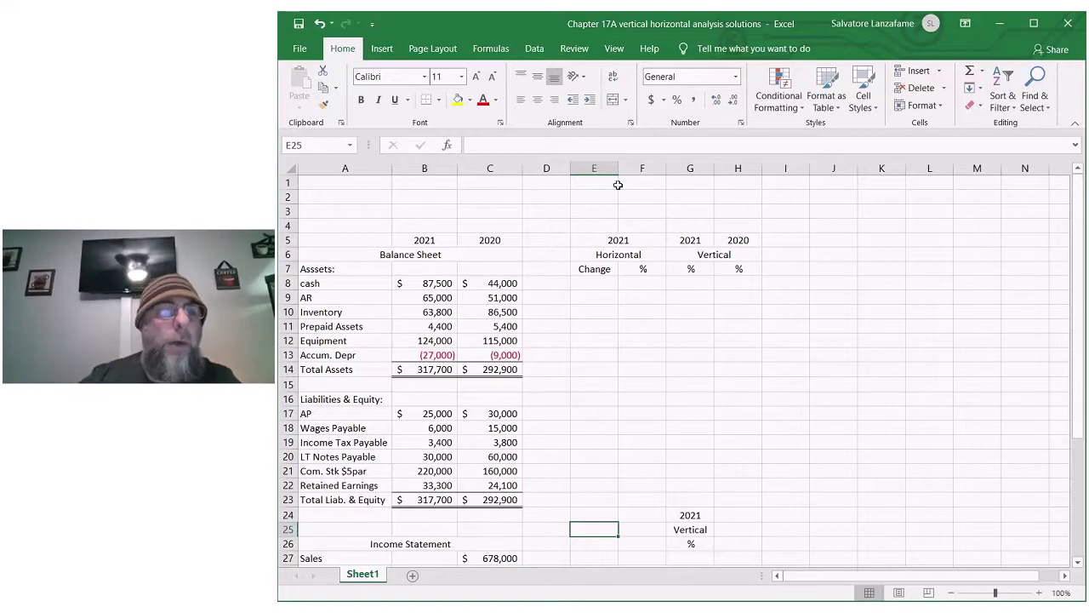
Compare the 2021 and 2020 cash amounts on the balance sheet.
{"action": "left_click", "coordinate": [429, 285]}
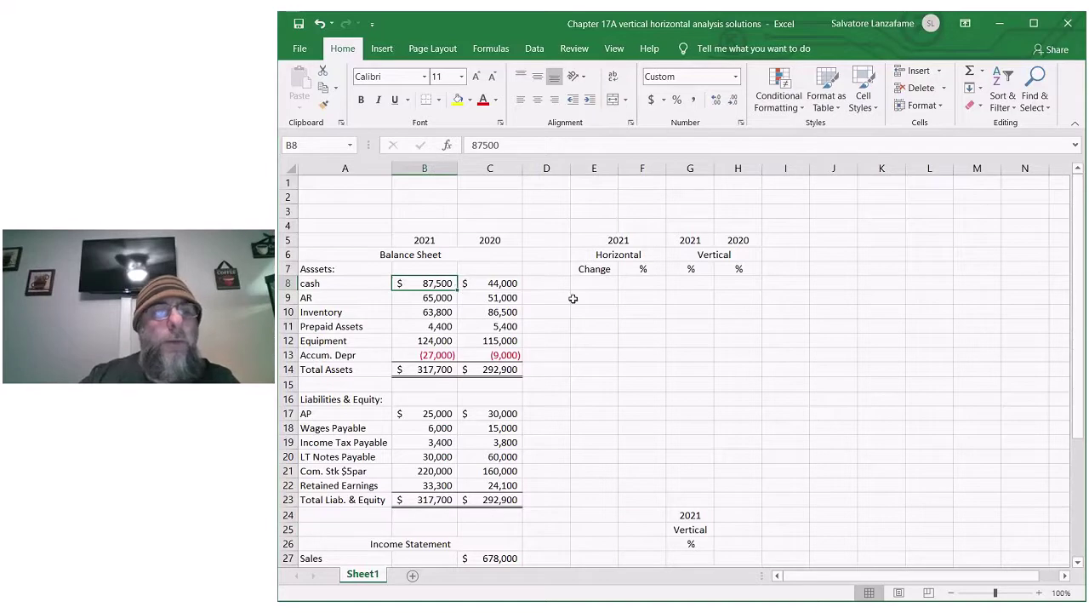
{"action": "left_click", "coordinate": [498, 281]}
{"action": "left_click", "coordinate": [567, 331]}
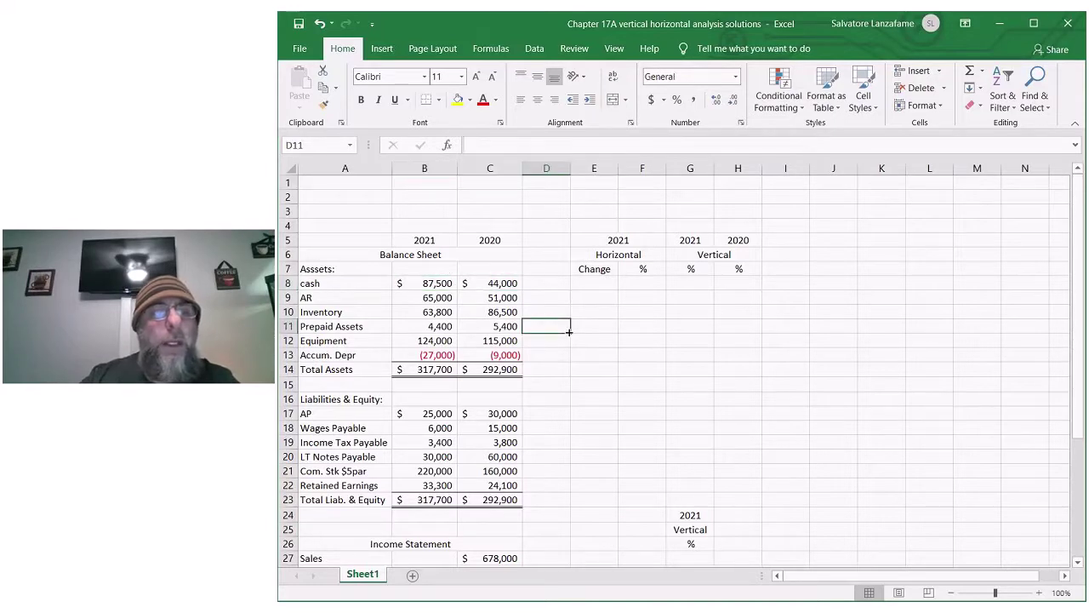
{"action": "left_click", "coordinate": [443, 284]}
{"action": "left_click", "coordinate": [501, 283]}
{"action": "left_click", "coordinate": [438, 283]}
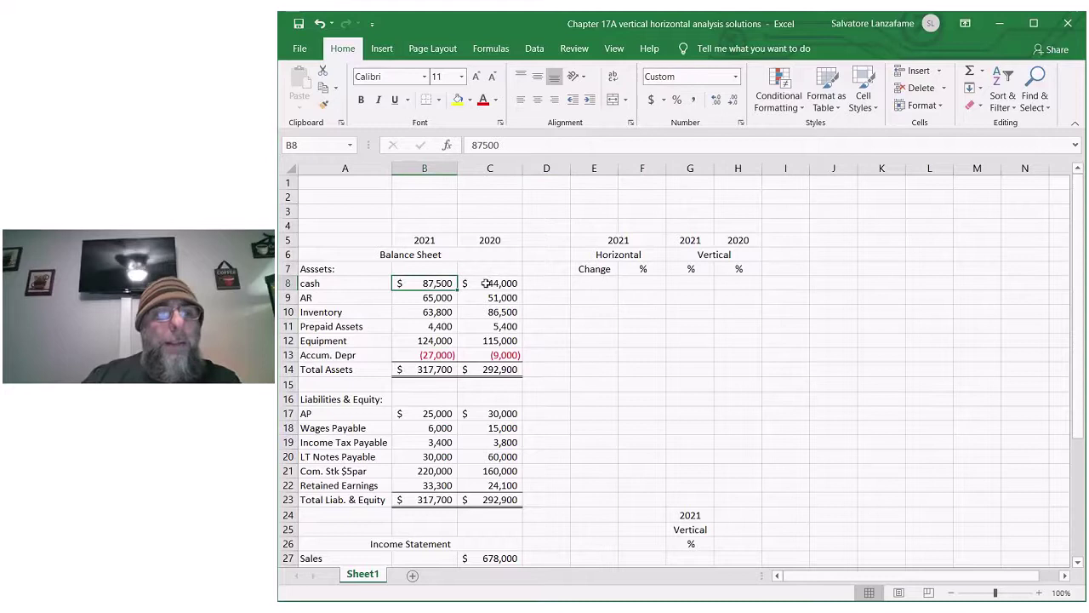
{"action": "left_click", "coordinate": [497, 283]}
{"action": "left_click_drag", "start_coordinate": [426, 269], "coordinate": [447, 286]}
{"action": "left_click", "coordinate": [472, 286]}
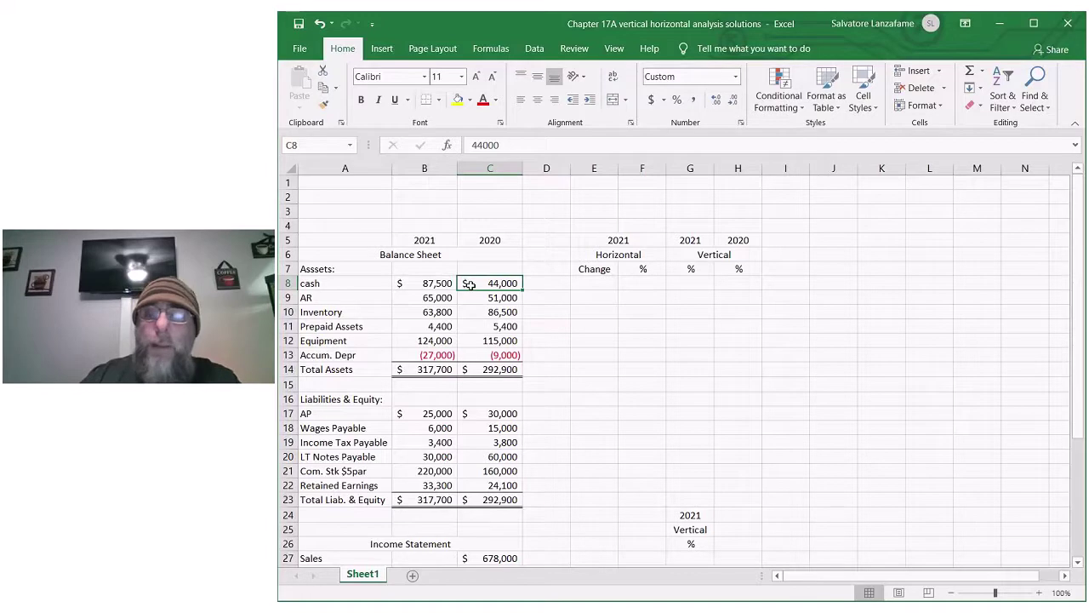
Enter the note "horizontal = change / base" in cell K2 as the formula reminder.
{"action": "left_click", "coordinate": [880, 197]}
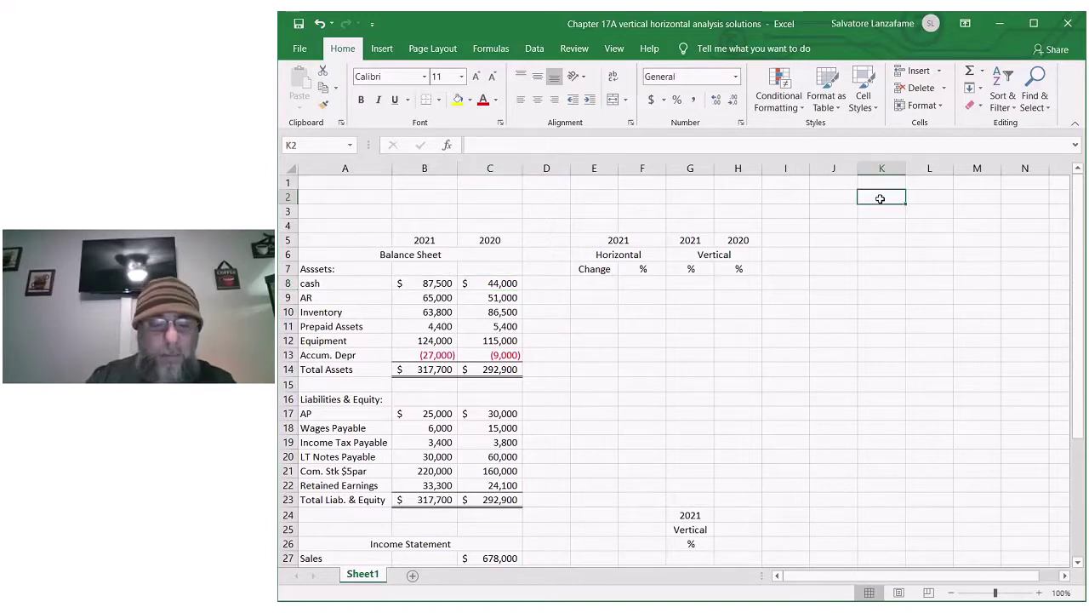
{"action": "type", "text": "horis"}
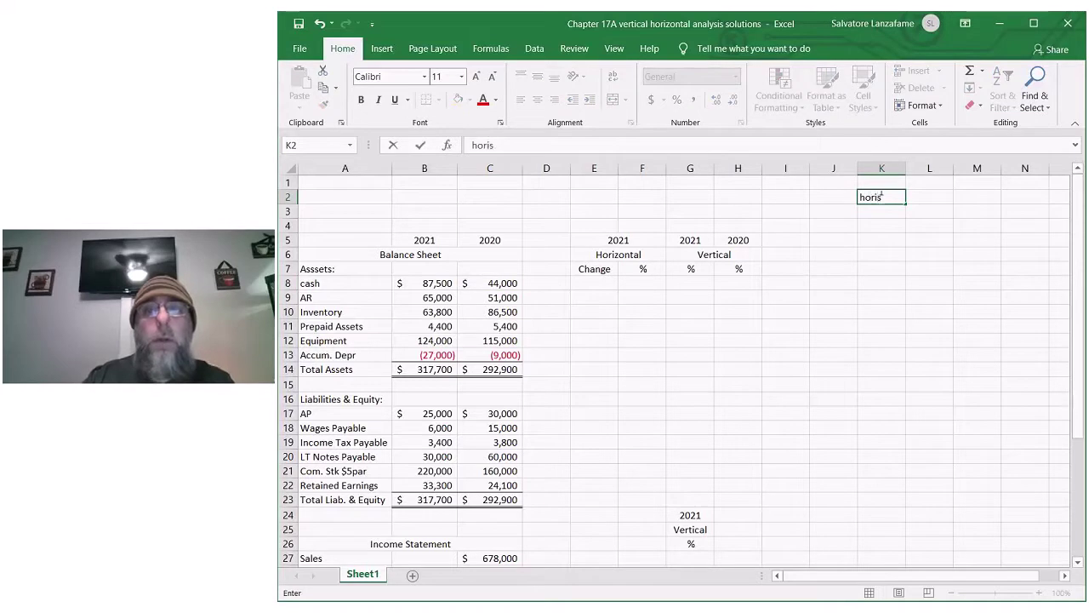
{"action": "key", "text": "BackSpace"}
{"action": "type", "text": "zont"}
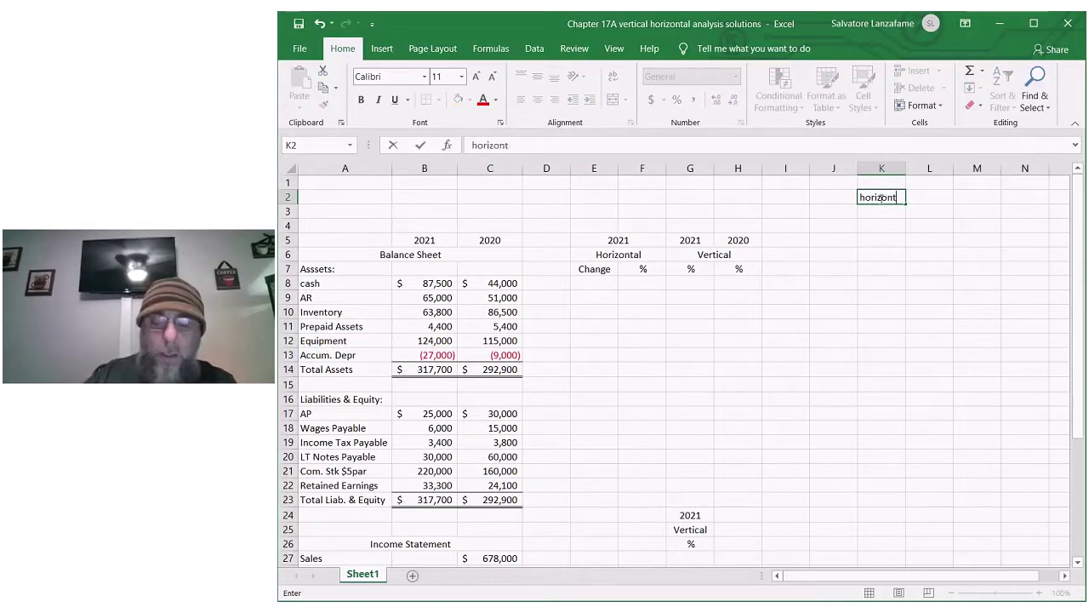
{"action": "type", "text": "al"}
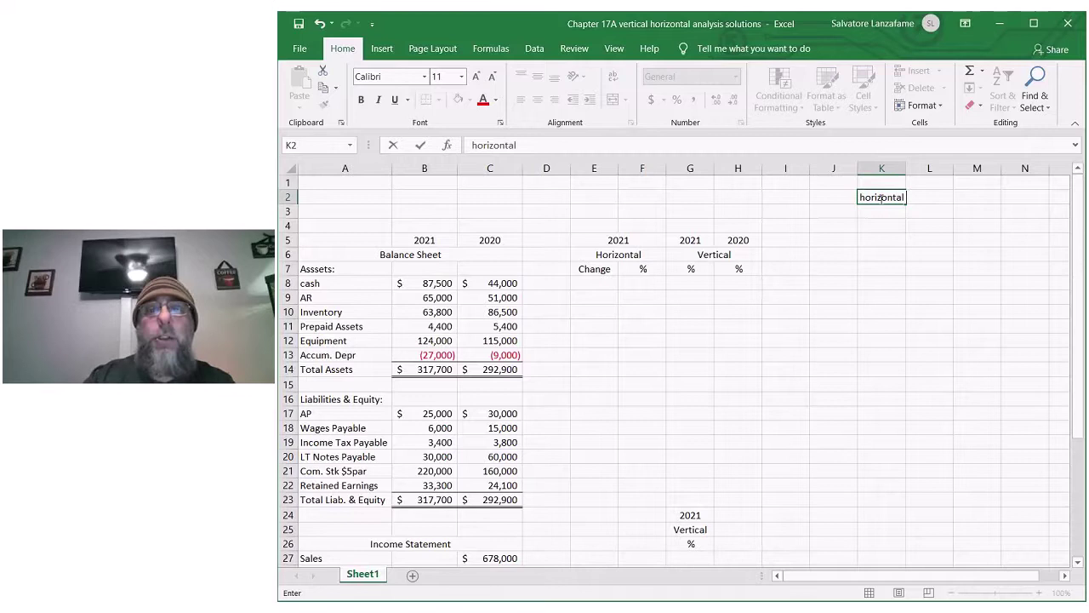
{"action": "type", "text": " = ch"}
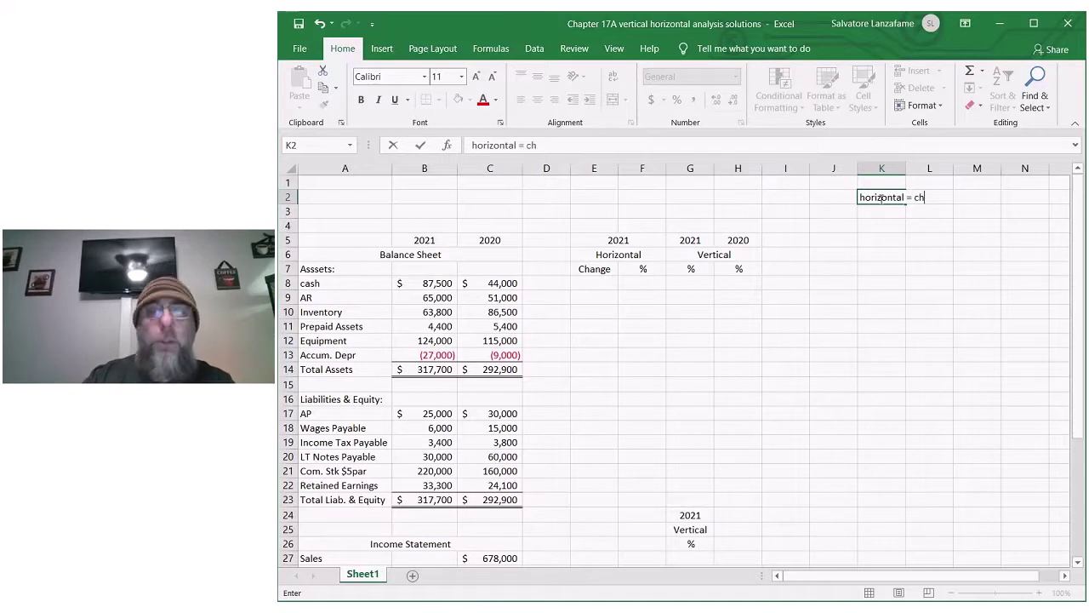
{"action": "type", "text": "ange "}
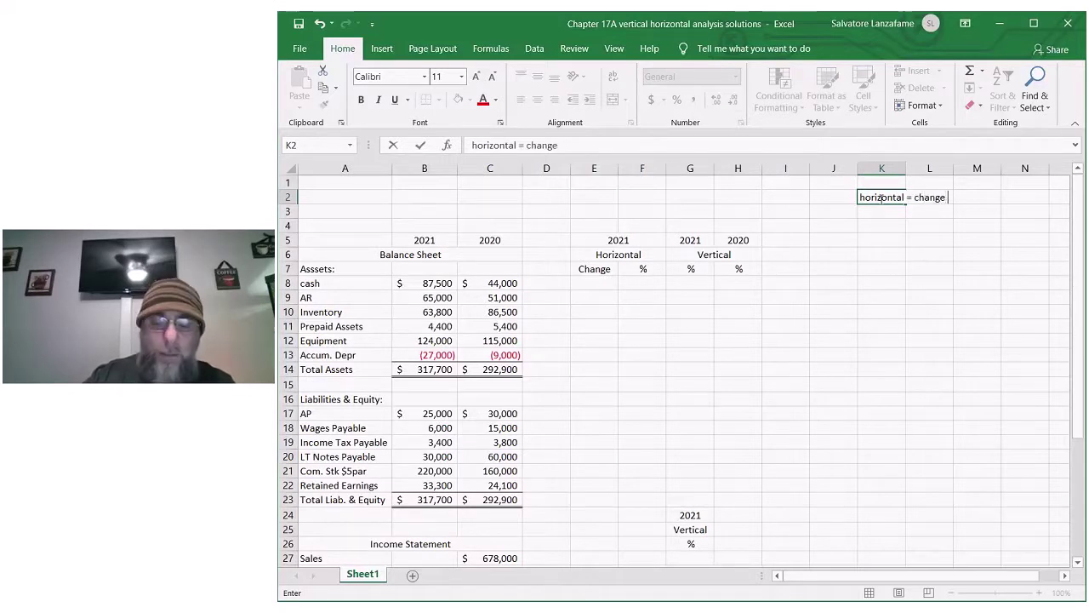
{"action": "type", "text": "/ base"}
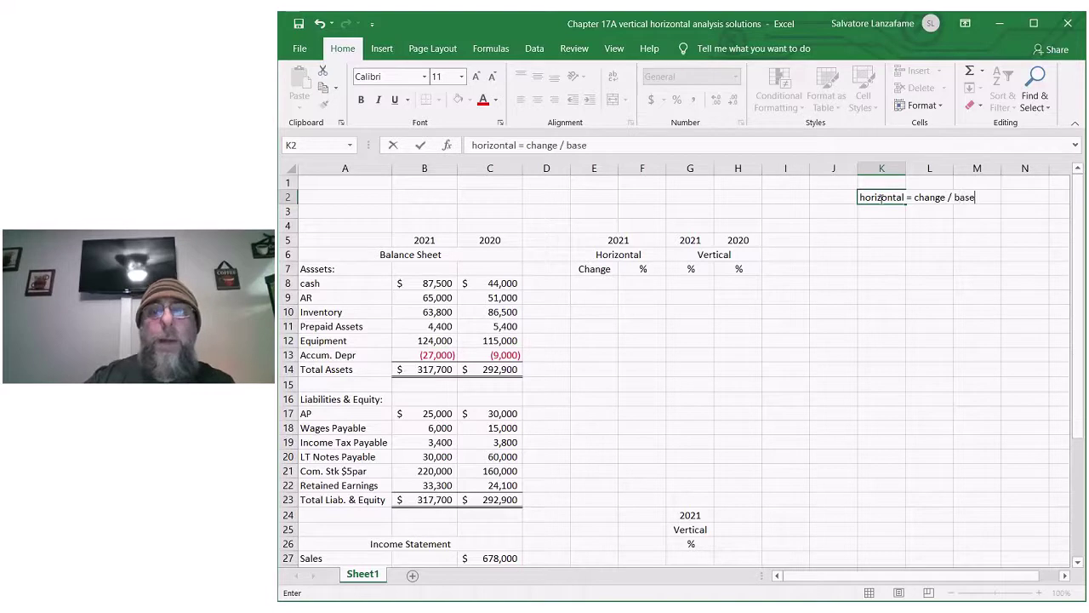
{"action": "left_click", "coordinate": [904, 360]}
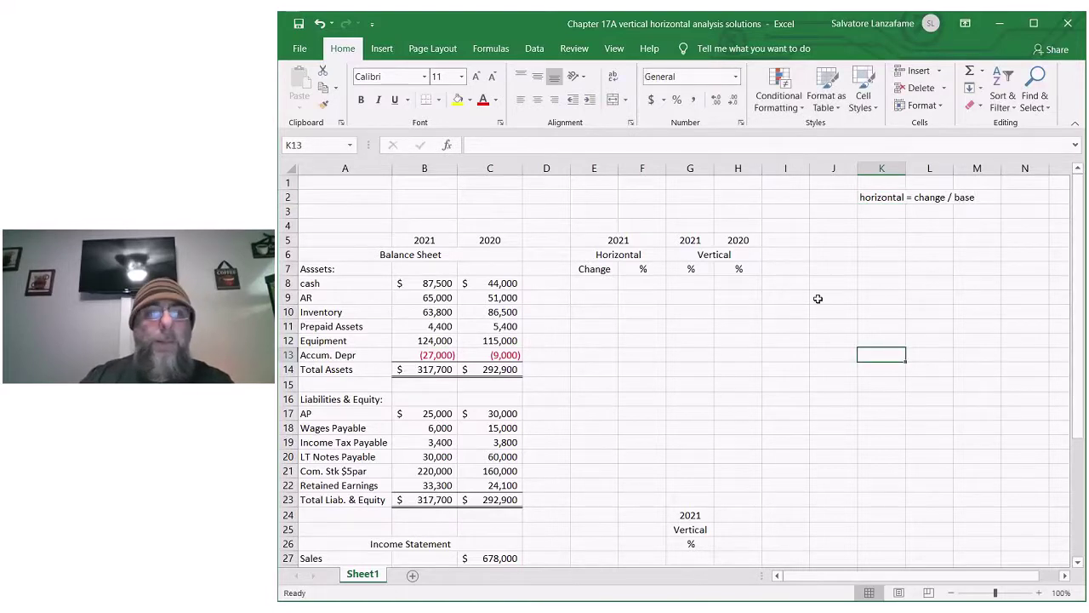
Calculate the horizontal change for cash in E8 with the formula =B8-C8.
{"action": "left_click", "coordinate": [595, 281]}
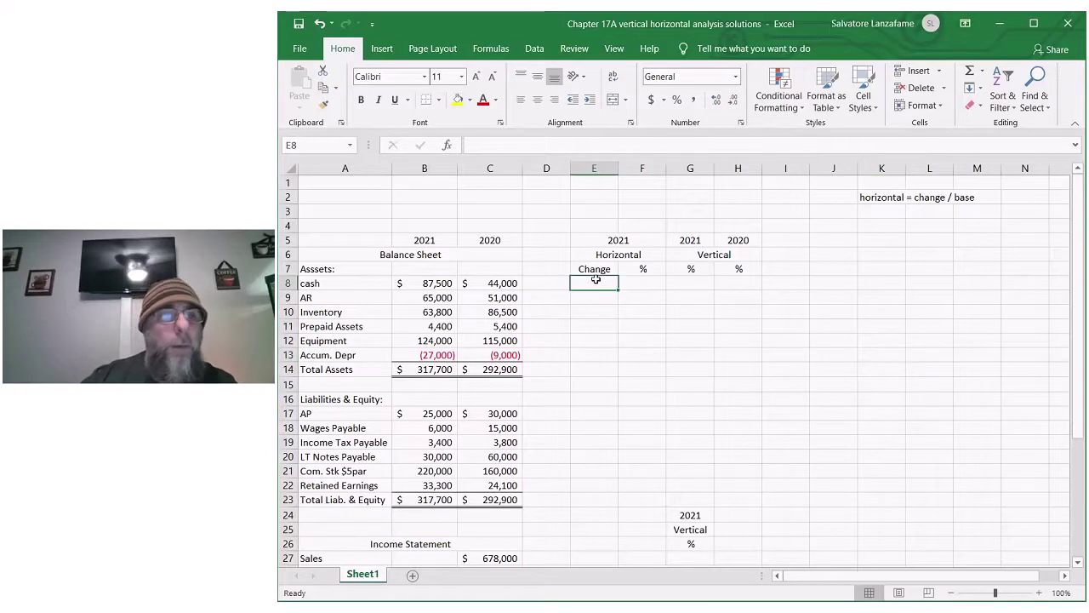
{"action": "type", "text": "="}
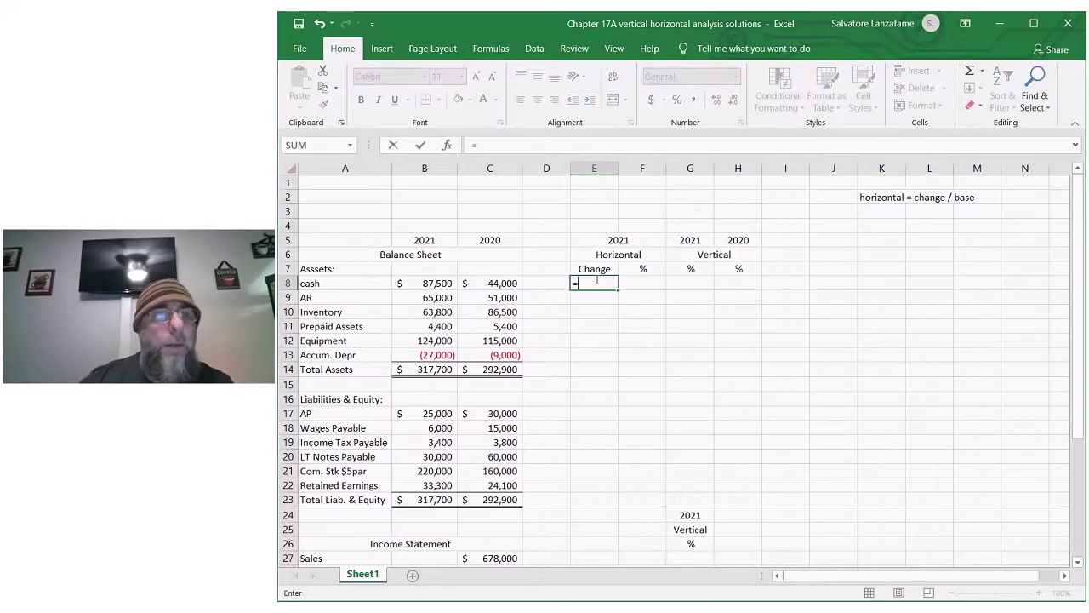
{"action": "left_click", "coordinate": [436, 286]}
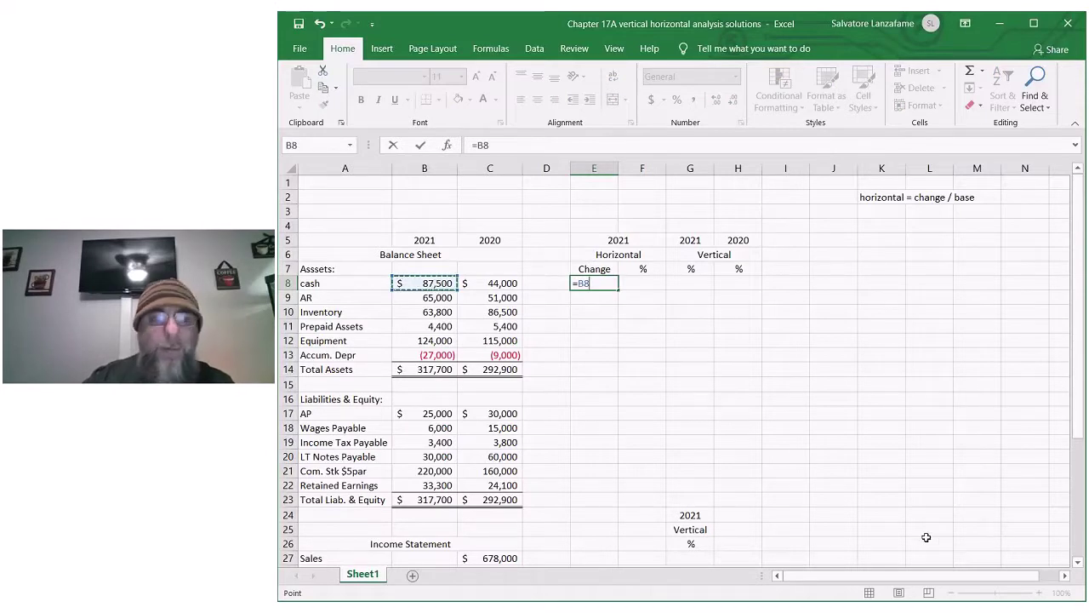
{"action": "type", "text": "-"}
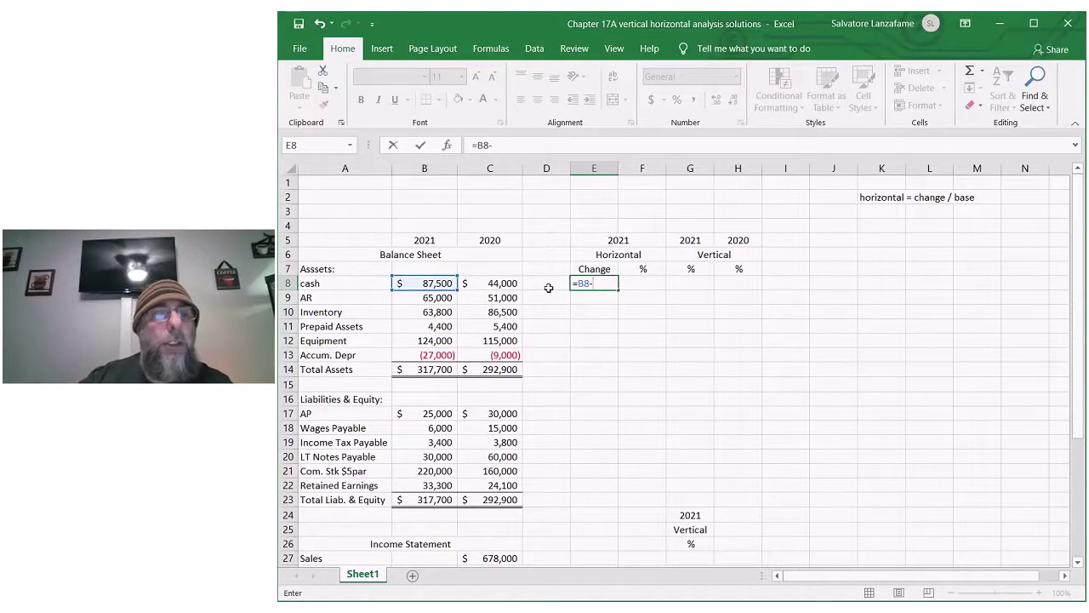
{"action": "left_click", "coordinate": [509, 283]}
{"action": "key", "text": "Return"}
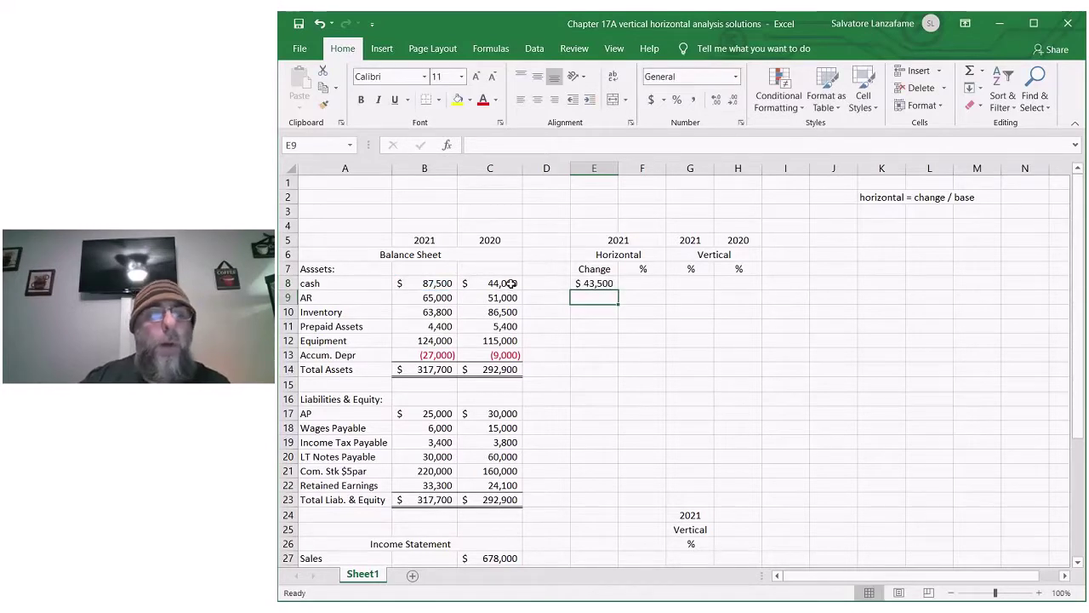
{"action": "left_click", "coordinate": [592, 283]}
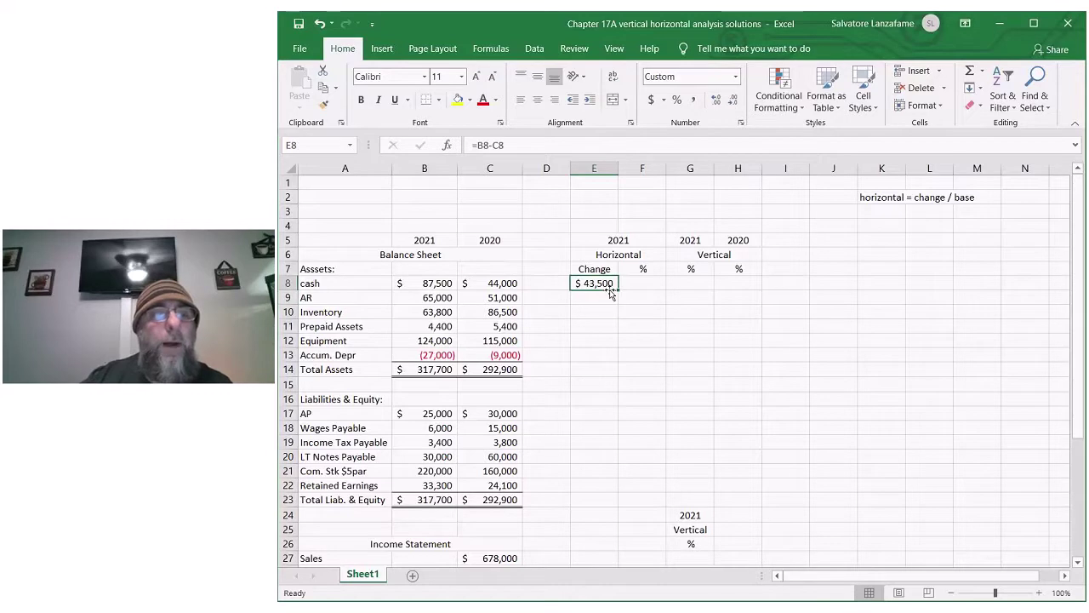
Calculate the cash change percentage in F8 with =E8/C8 and format it as a percentage.
{"action": "left_click", "coordinate": [632, 281]}
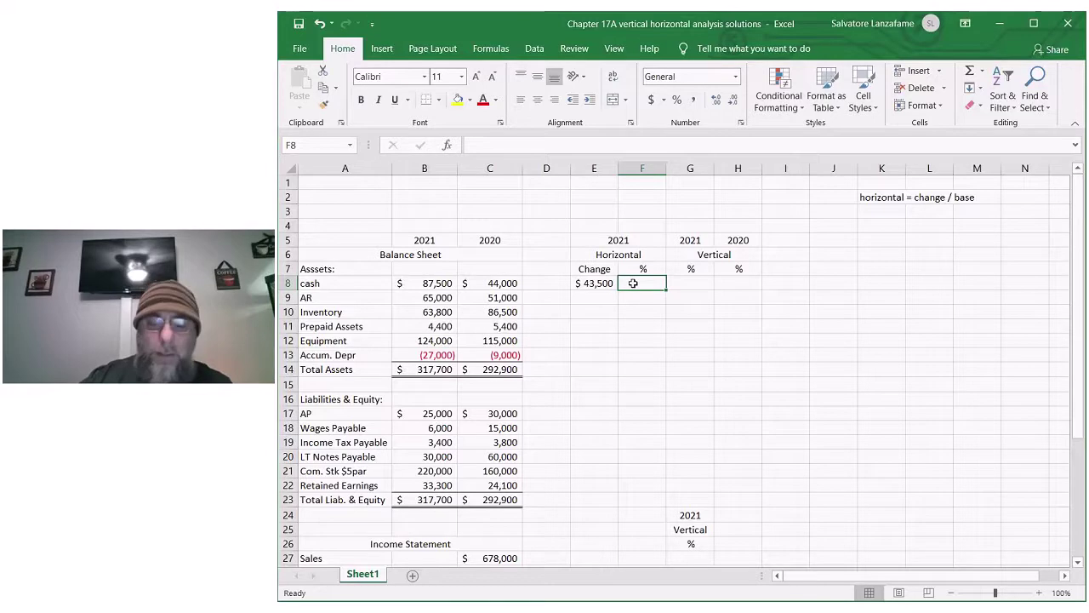
{"action": "type", "text": "="}
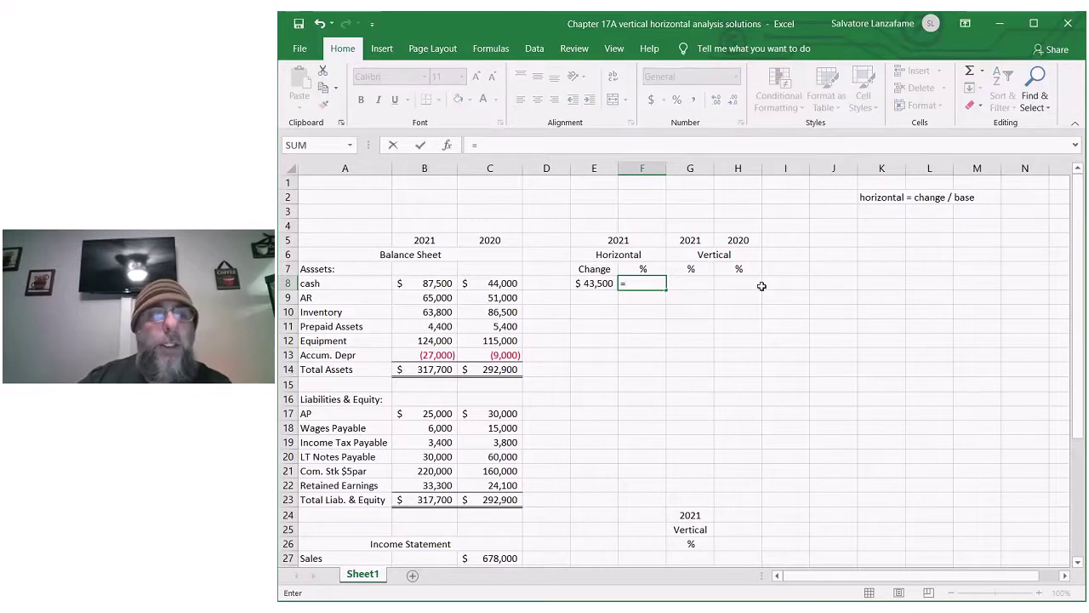
{"action": "left_click", "coordinate": [593, 283]}
{"action": "type", "text": "/"}
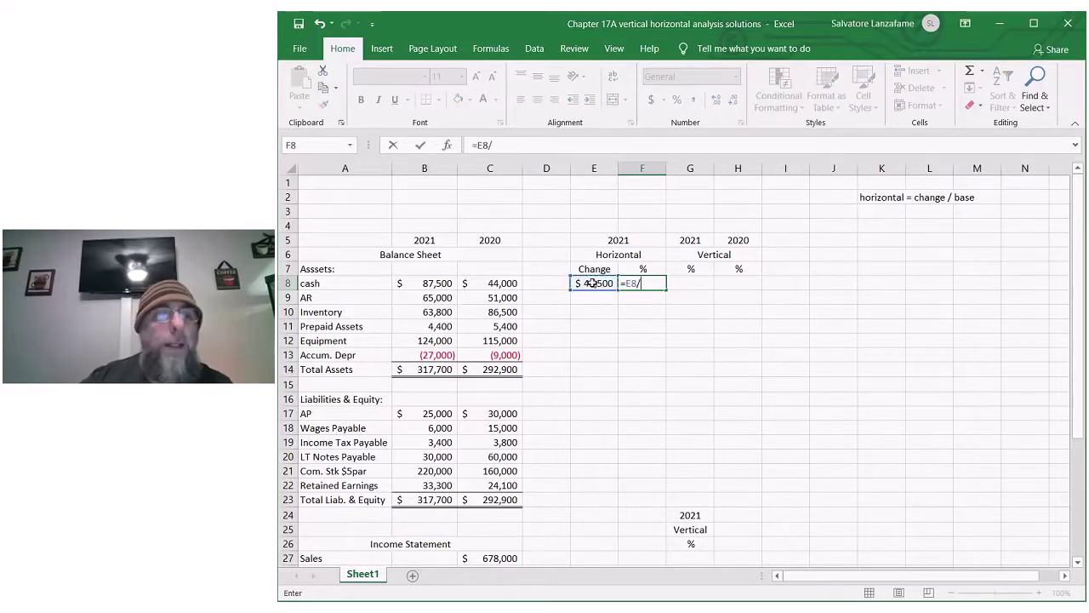
{"action": "left_click", "coordinate": [492, 283]}
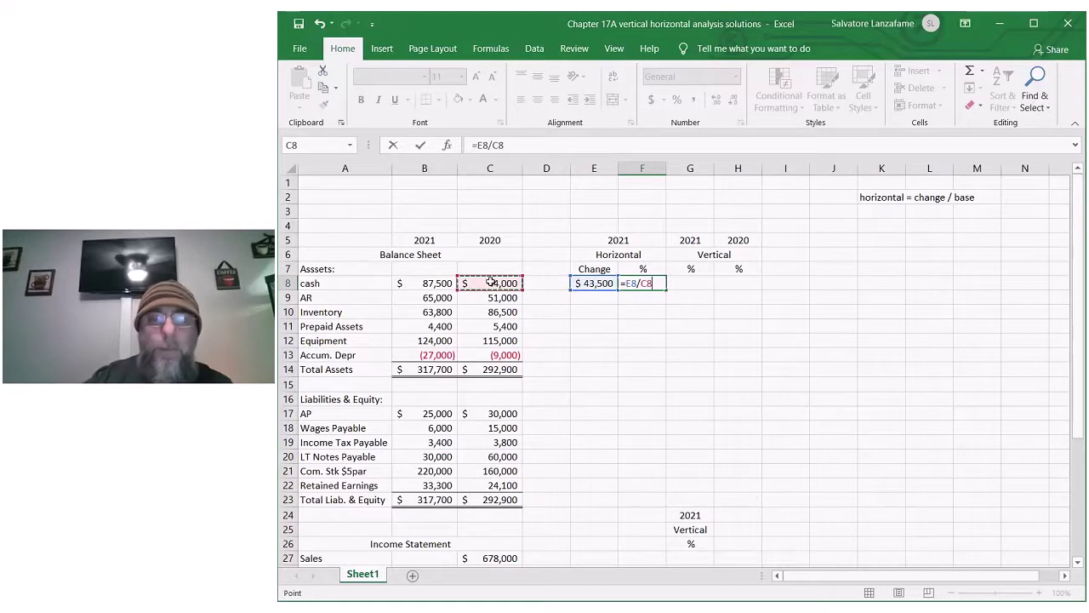
{"action": "key", "text": "Return"}
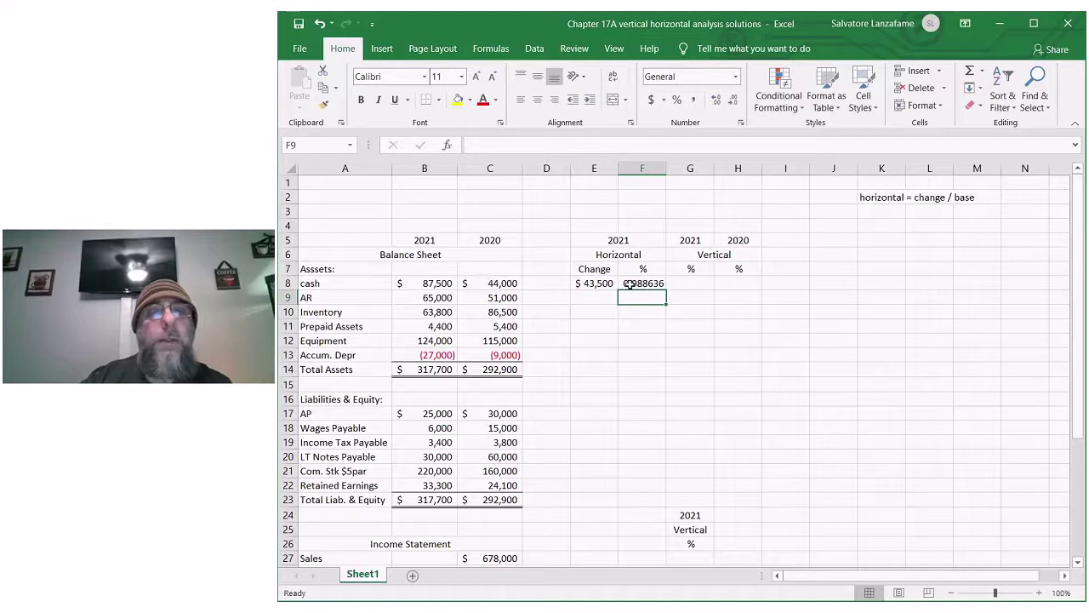
{"action": "left_click", "coordinate": [640, 283]}
{"action": "left_click", "coordinate": [677, 100]}
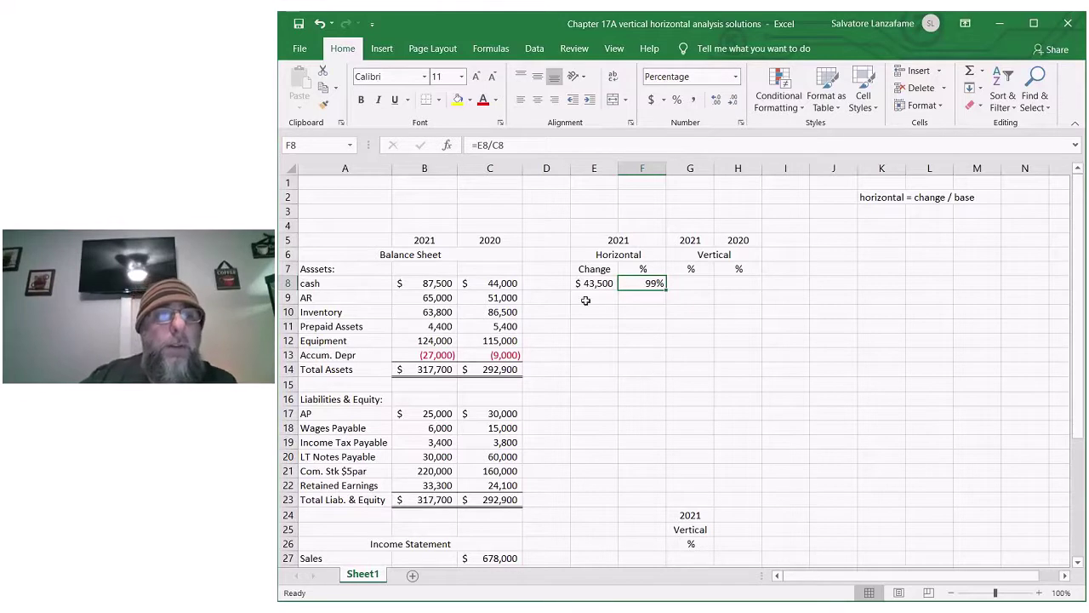
Fill the change formula from E8 down through the Equipment row, E12.
{"action": "left_click", "coordinate": [599, 284]}
{"action": "left_click_drag", "start_coordinate": [618, 290], "coordinate": [627, 357]}
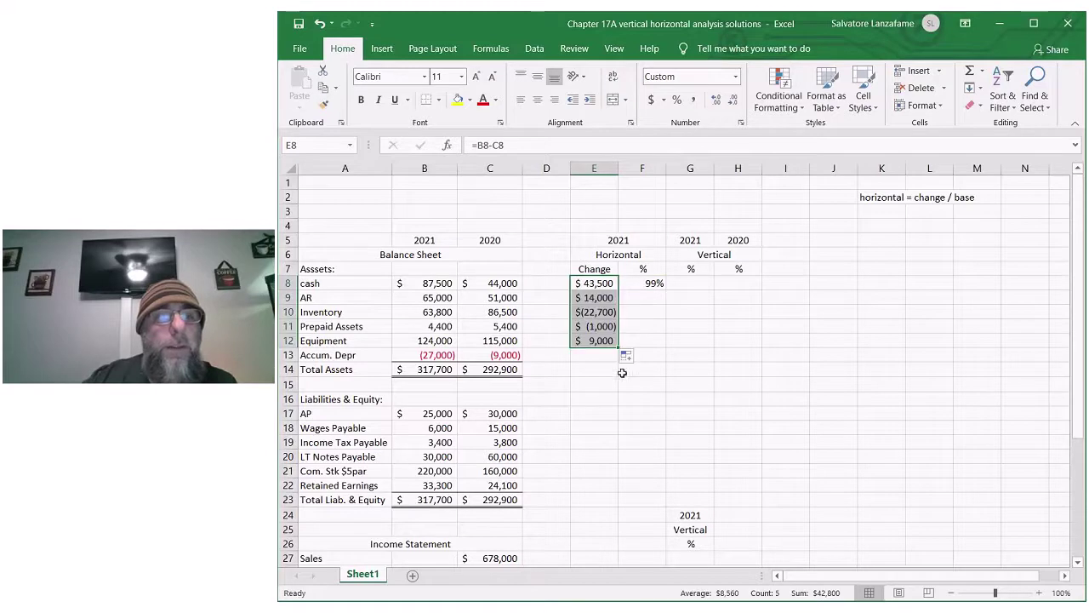
{"action": "left_click", "coordinate": [594, 384]}
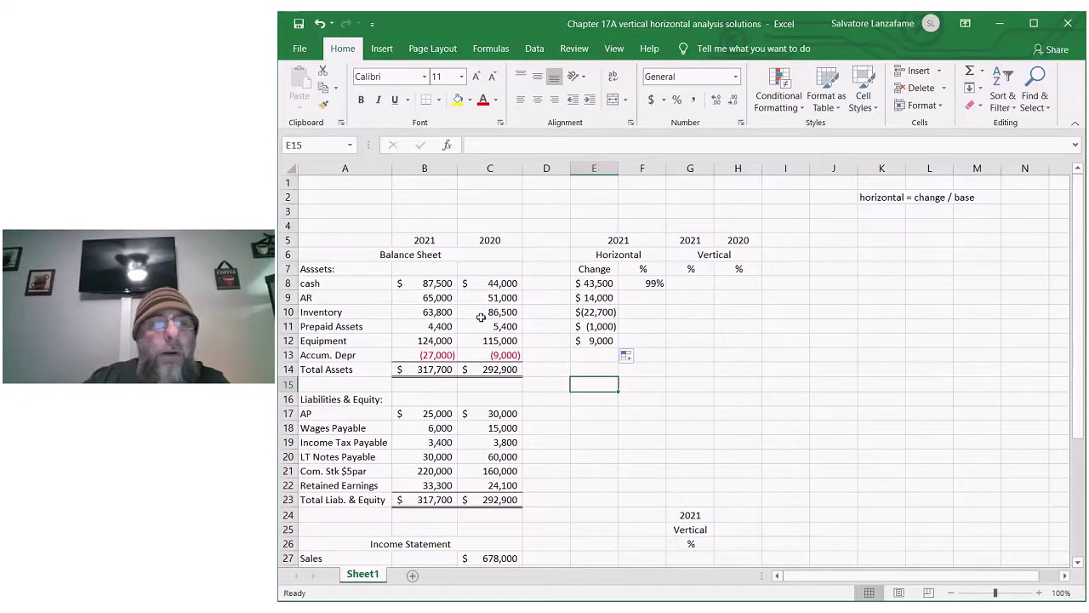
Color the negative Inventory and Prepaid Assets changes in E10:E11 red.
{"action": "left_click_drag", "start_coordinate": [576, 316], "coordinate": [594, 326]}
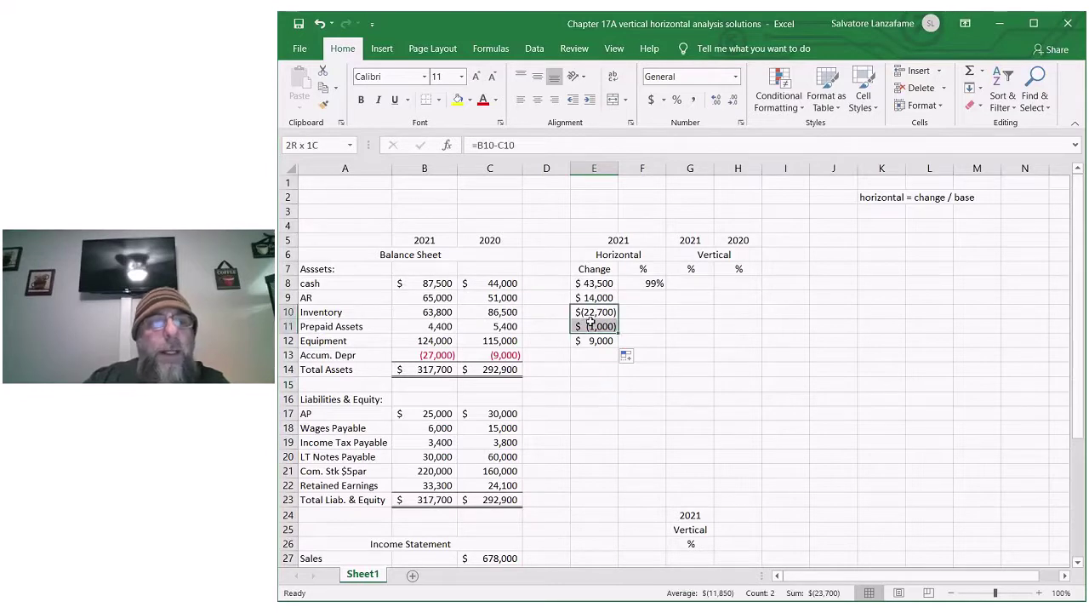
{"action": "left_click", "coordinate": [482, 100]}
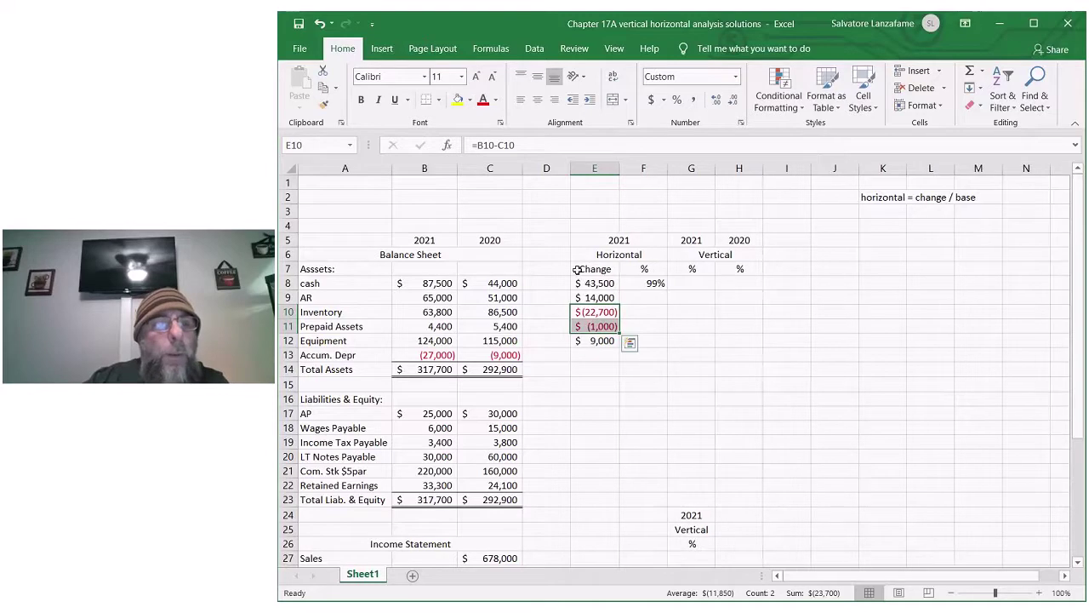
{"action": "left_click", "coordinate": [594, 383]}
Extend the change formula from E12 through the Accum. Depr and Total Assets rows, E13 and E14.
{"action": "left_click", "coordinate": [593, 356]}
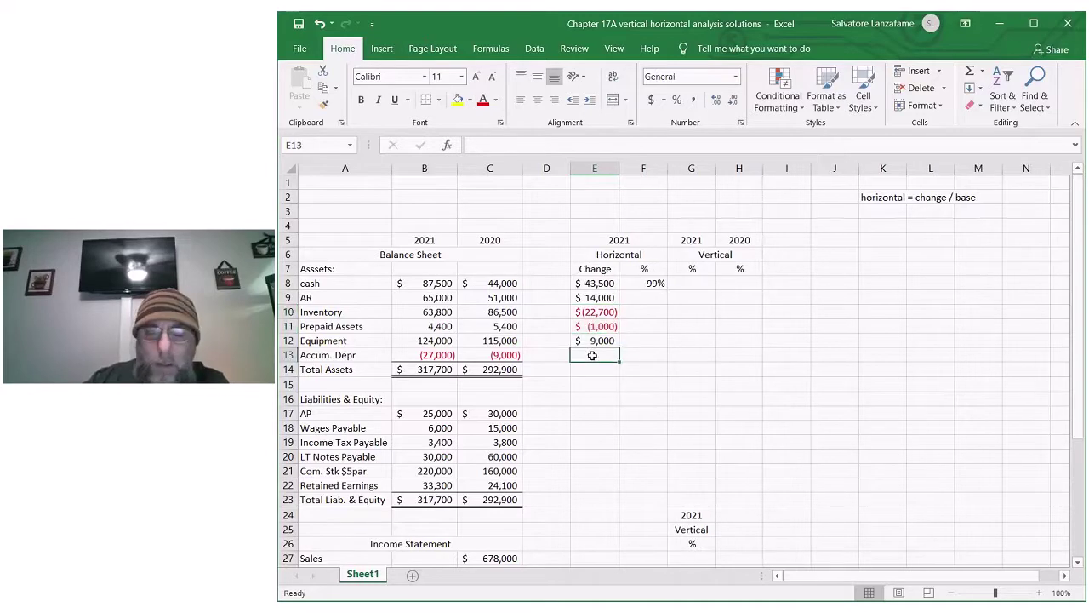
{"action": "left_click", "coordinate": [587, 340]}
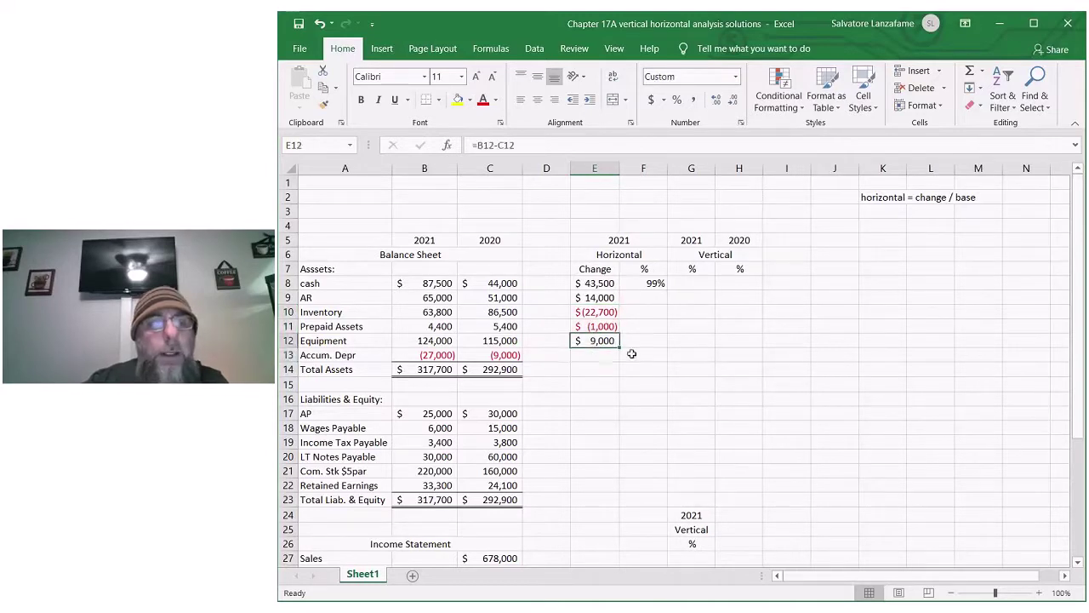
{"action": "left_click_drag", "start_coordinate": [619, 348], "coordinate": [618, 361]}
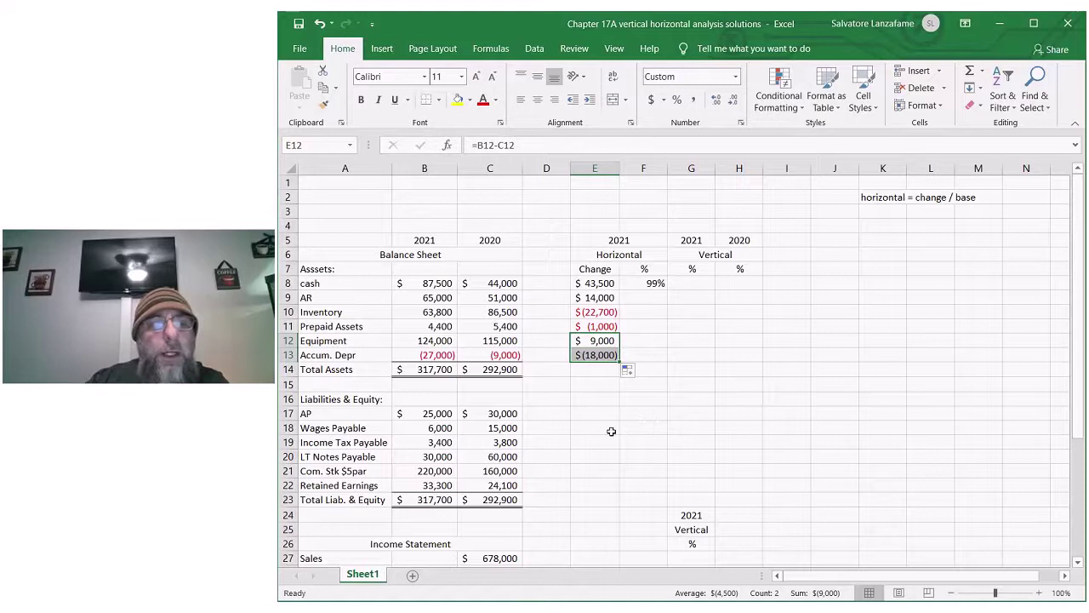
{"action": "left_click", "coordinate": [594, 368]}
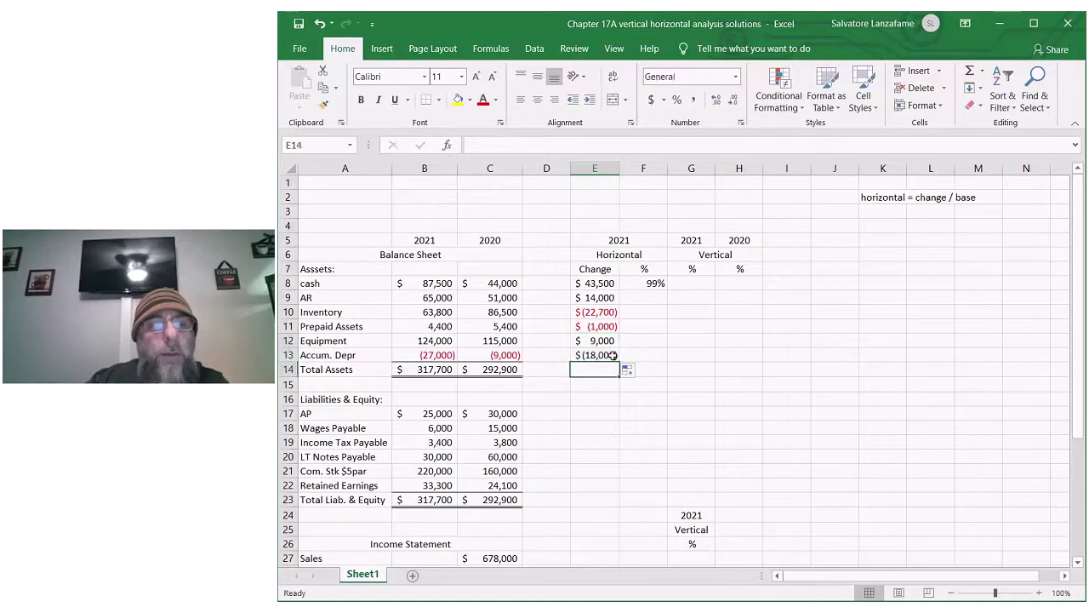
{"action": "left_click", "coordinate": [616, 358]}
{"action": "left_click_drag", "start_coordinate": [616, 359], "coordinate": [623, 375]}
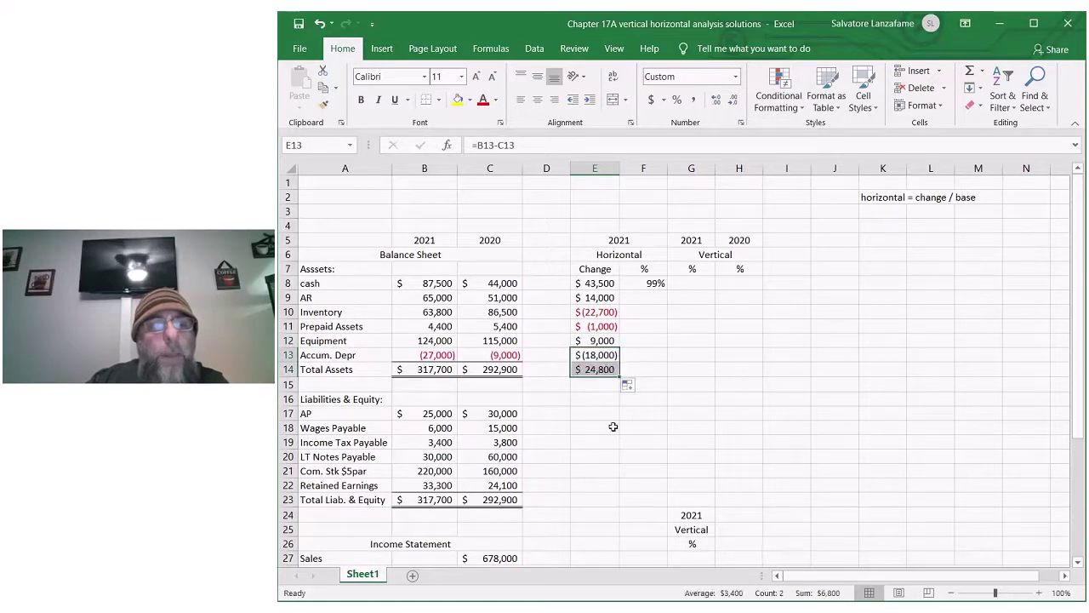
{"action": "left_click", "coordinate": [613, 427]}
Copy the Total Assets change formula from E14 into the AP row, E17.
{"action": "left_click", "coordinate": [599, 371]}
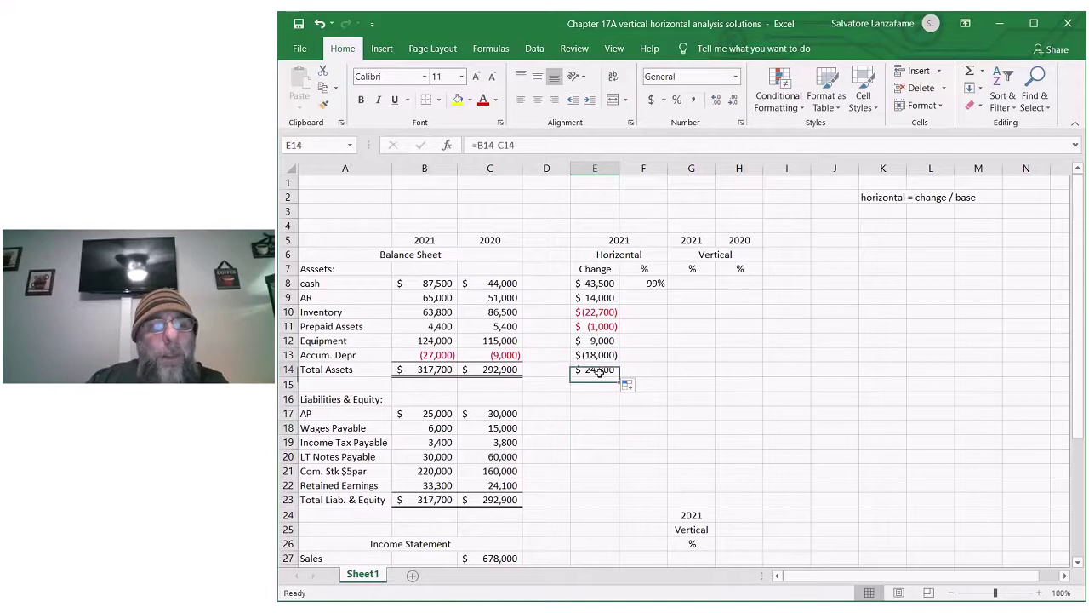
{"action": "right_click", "coordinate": [599, 371]}
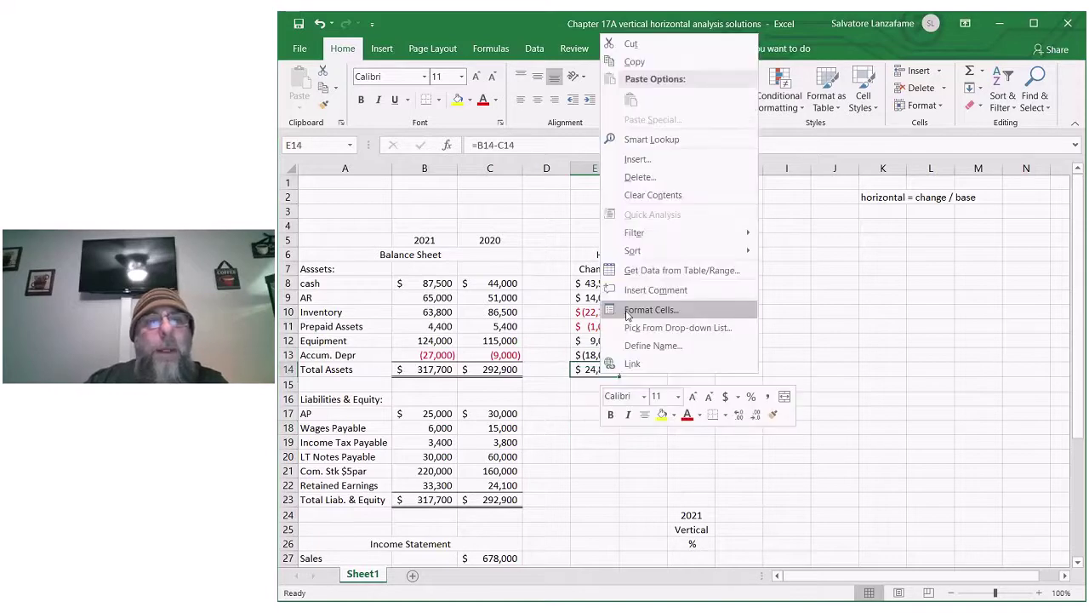
{"action": "left_click", "coordinate": [647, 64]}
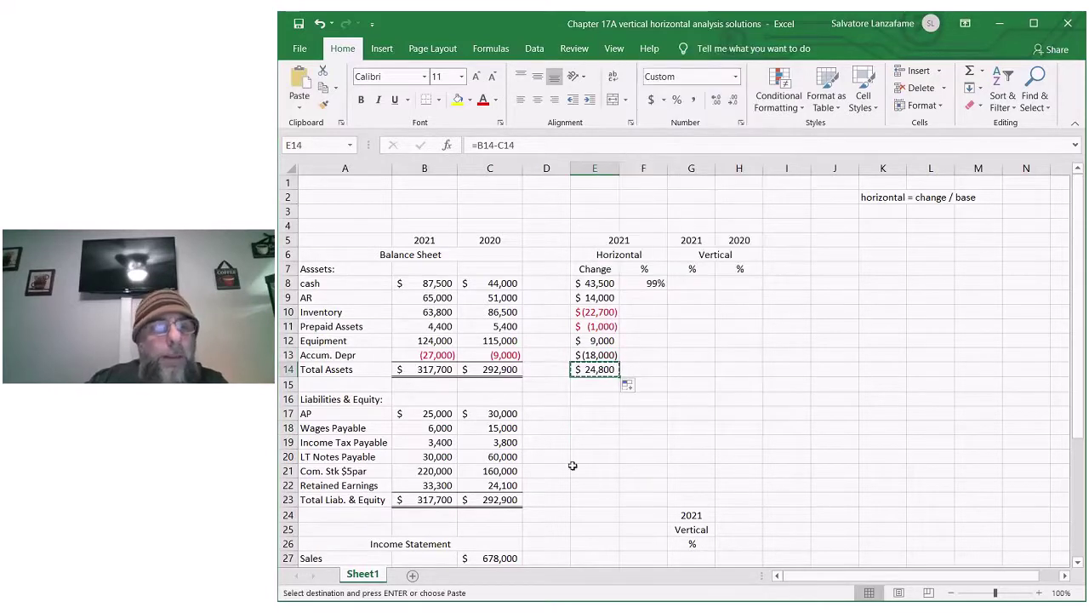
{"action": "left_click", "coordinate": [597, 413]}
{"action": "right_click", "coordinate": [596, 413]}
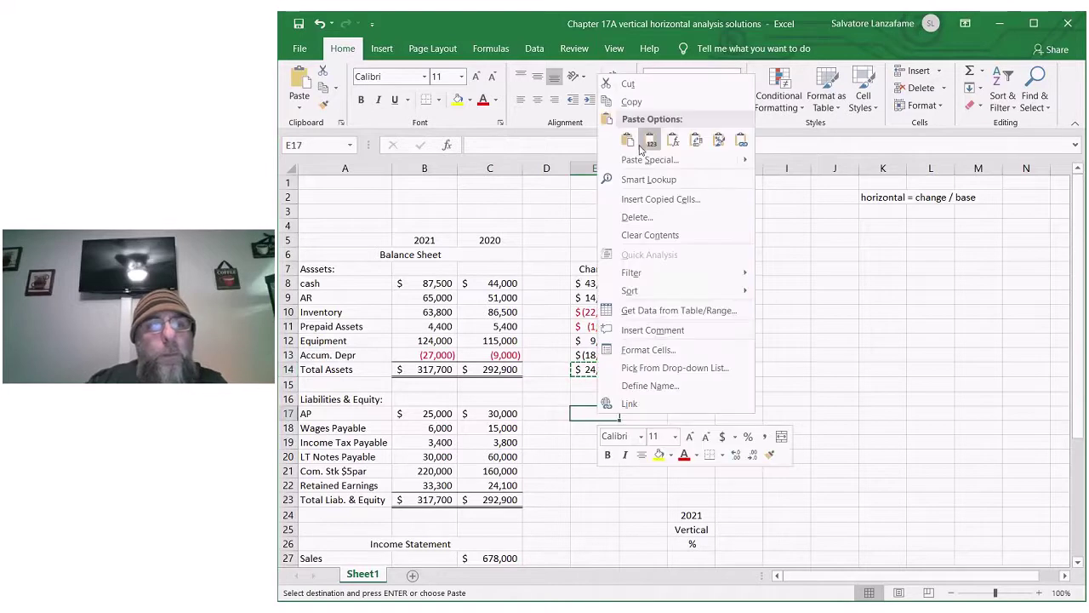
{"action": "left_click", "coordinate": [627, 140]}
{"action": "left_click", "coordinate": [732, 367]}
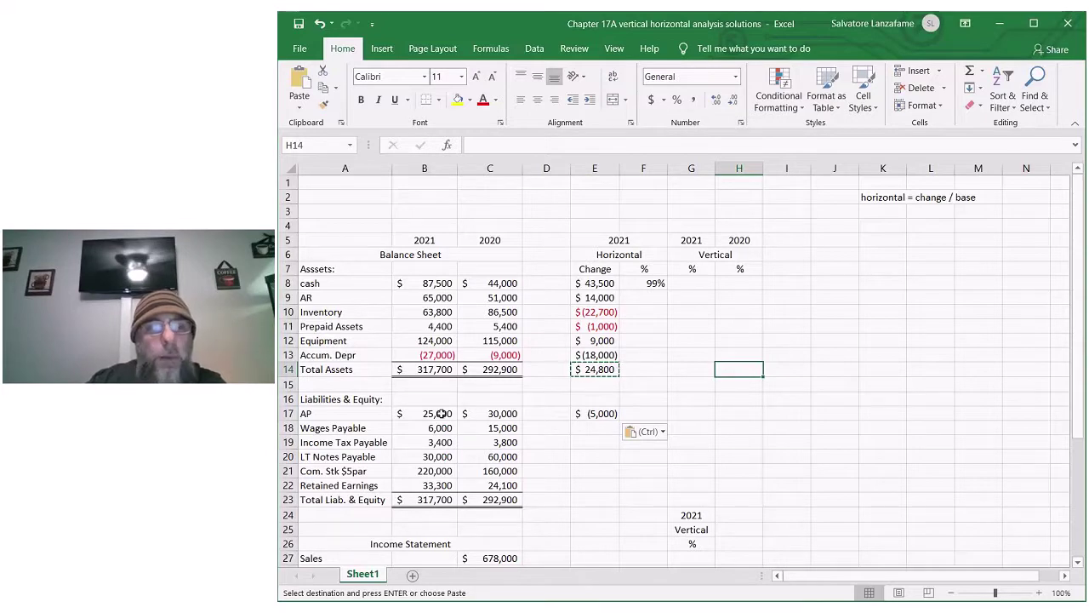
Fill the change formula from E17 down through the Total Liab. & Equity row, E23.
{"action": "left_click", "coordinate": [595, 413]}
{"action": "left_click_drag", "start_coordinate": [620, 421], "coordinate": [623, 501]}
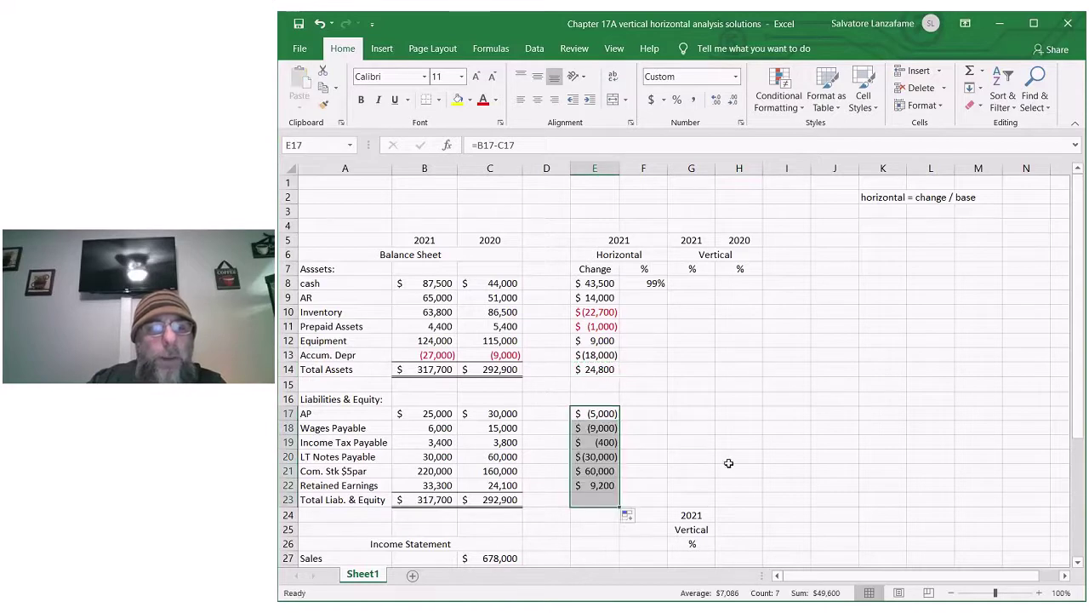
{"action": "left_click", "coordinate": [731, 455]}
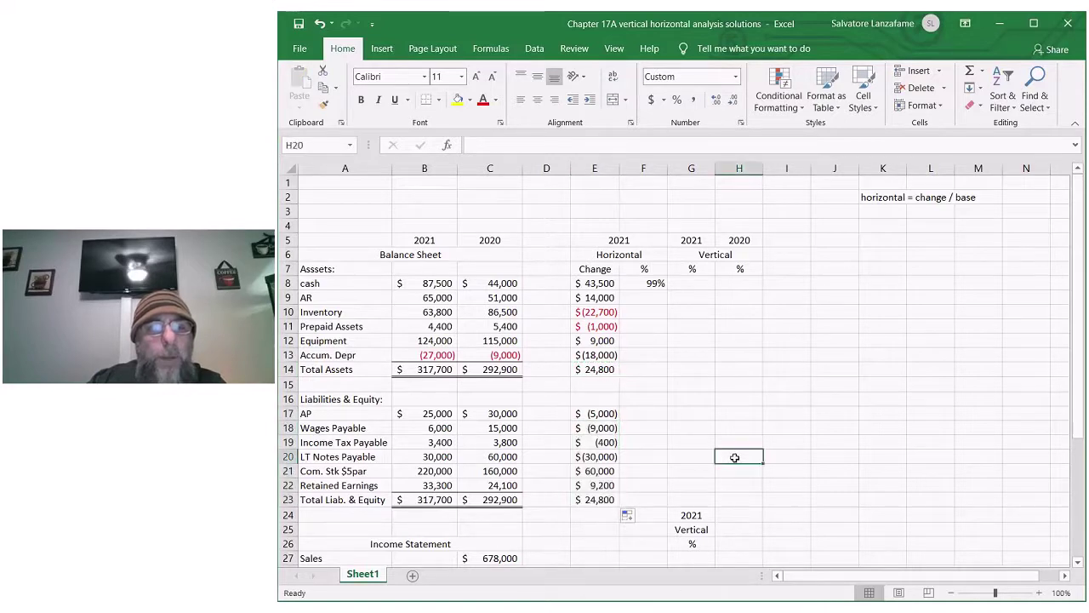
Extend the change percentage formula from F8 through F14 and into the liabilities and equity rows, F17:F23.
{"action": "left_click", "coordinate": [652, 284]}
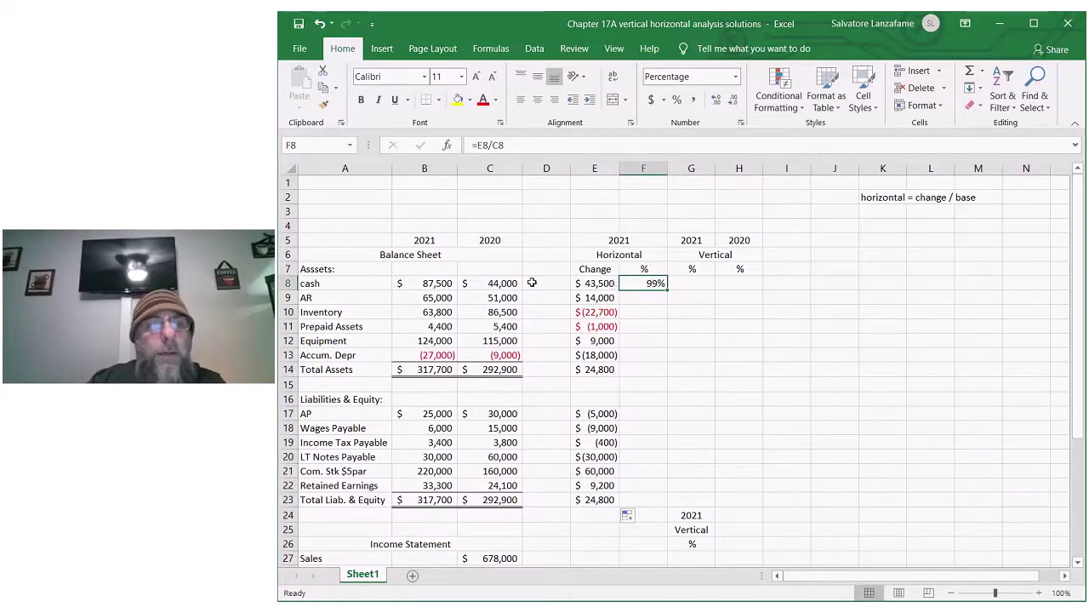
{"action": "left_click_drag", "start_coordinate": [669, 290], "coordinate": [669, 373]}
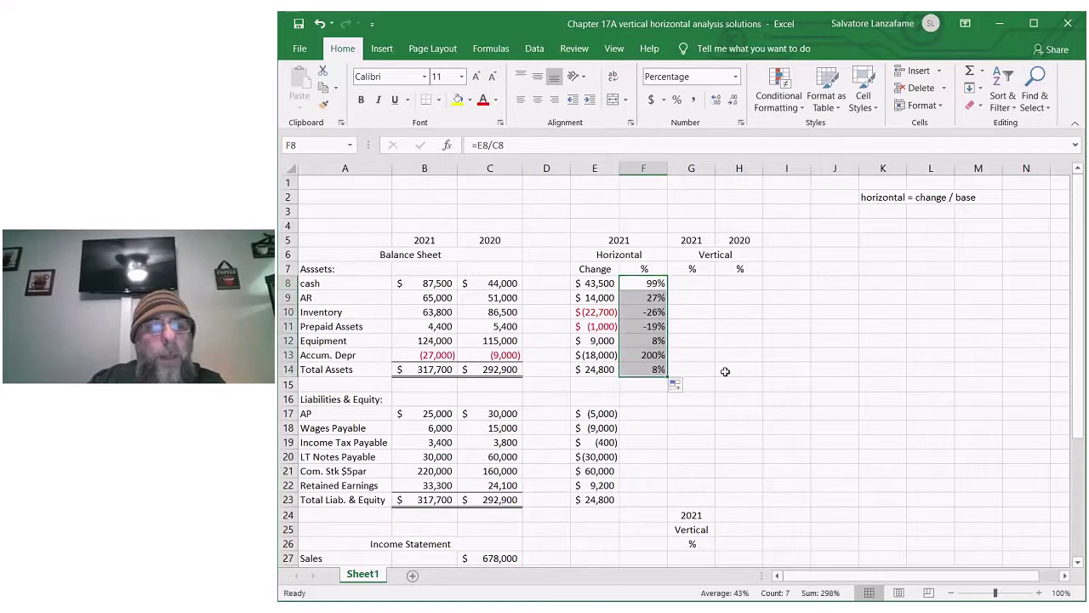
{"action": "left_click", "coordinate": [655, 369]}
{"action": "right_click", "coordinate": [655, 369]}
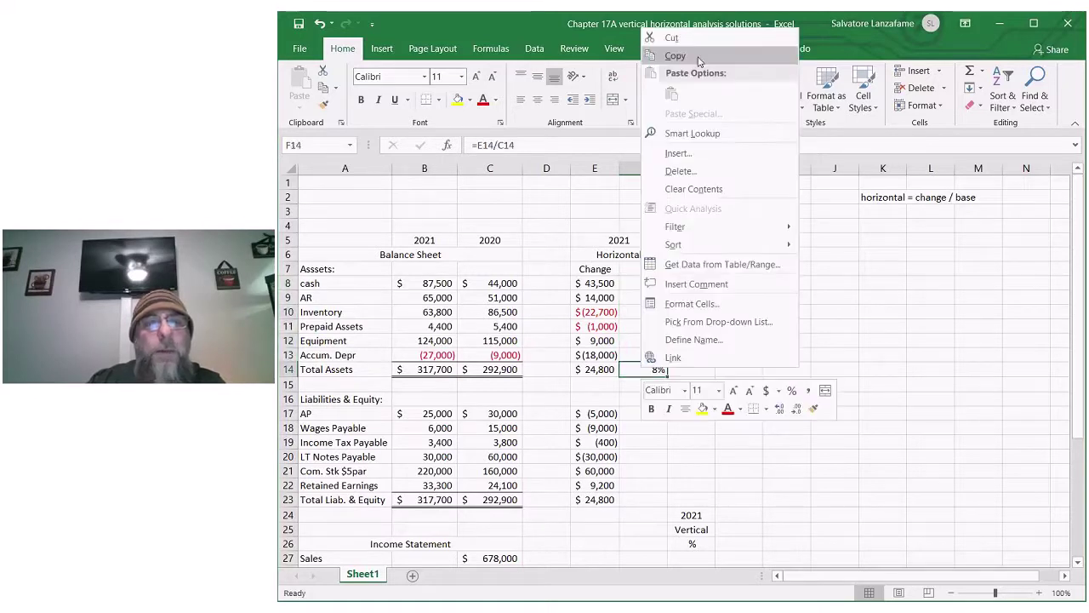
{"action": "left_click", "coordinate": [669, 54]}
{"action": "right_click", "coordinate": [650, 413]}
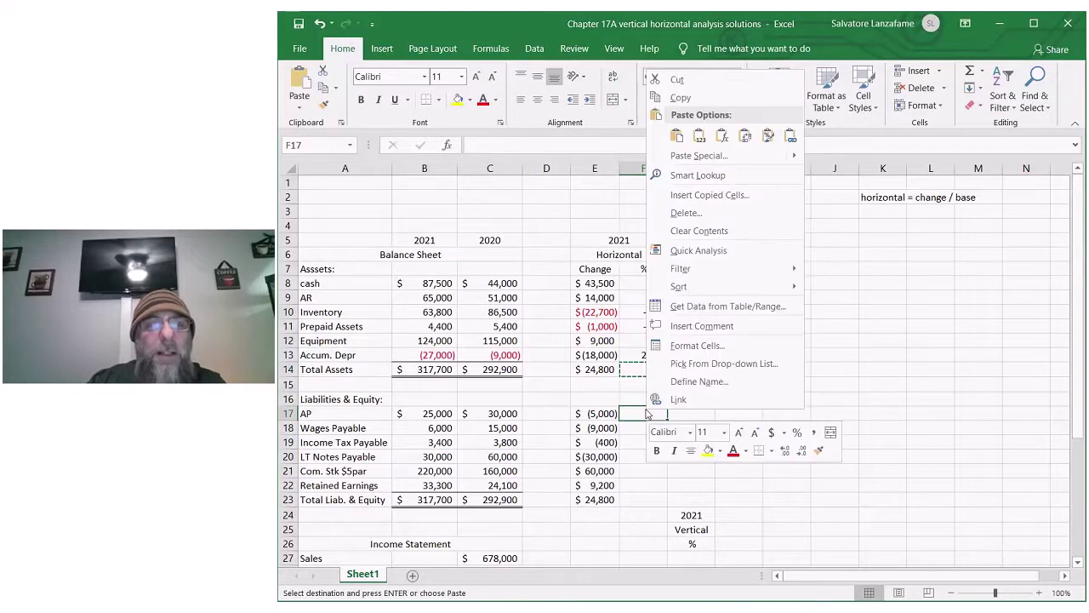
{"action": "left_click", "coordinate": [676, 135]}
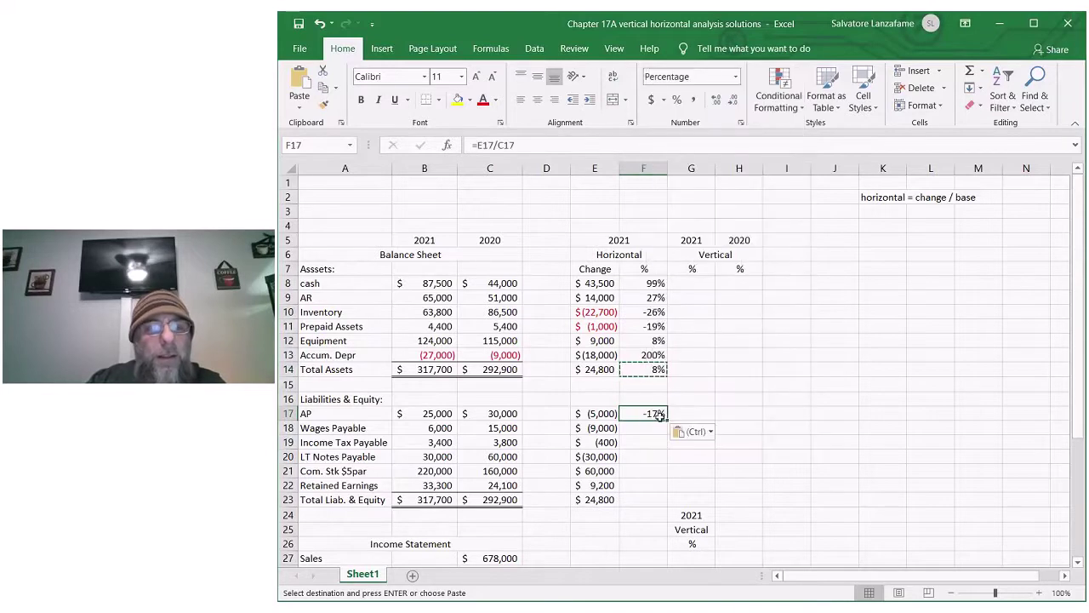
{"action": "left_click_drag", "start_coordinate": [668, 423], "coordinate": [669, 504]}
{"action": "left_click", "coordinate": [867, 414]}
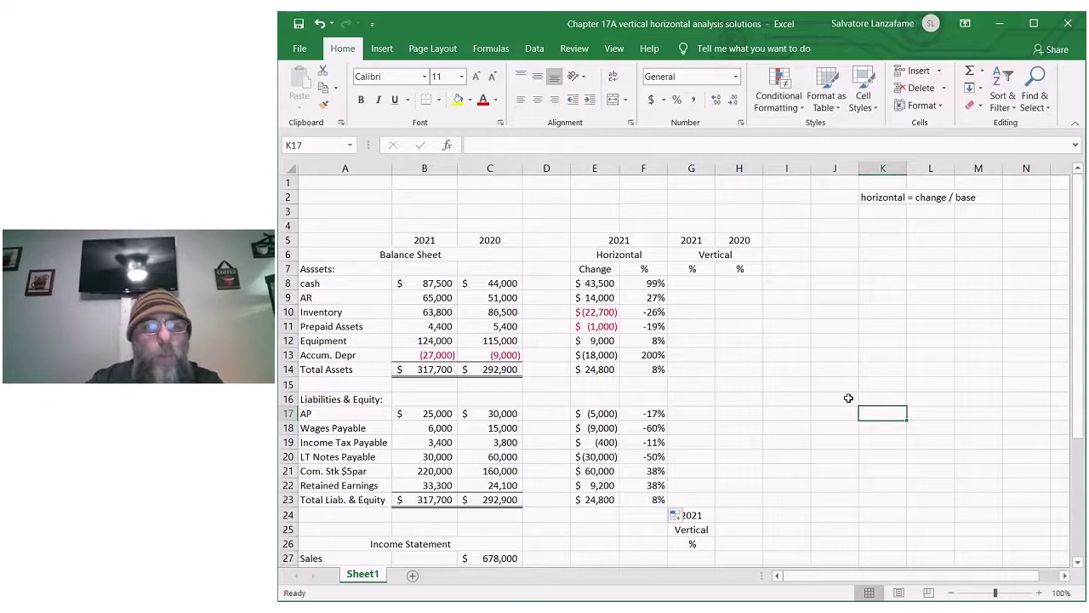
Color the negative changes for AP through LT Notes Payable, E17:E20, red.
{"action": "left_click_drag", "start_coordinate": [575, 412], "coordinate": [596, 456]}
{"action": "left_click", "coordinate": [482, 100]}
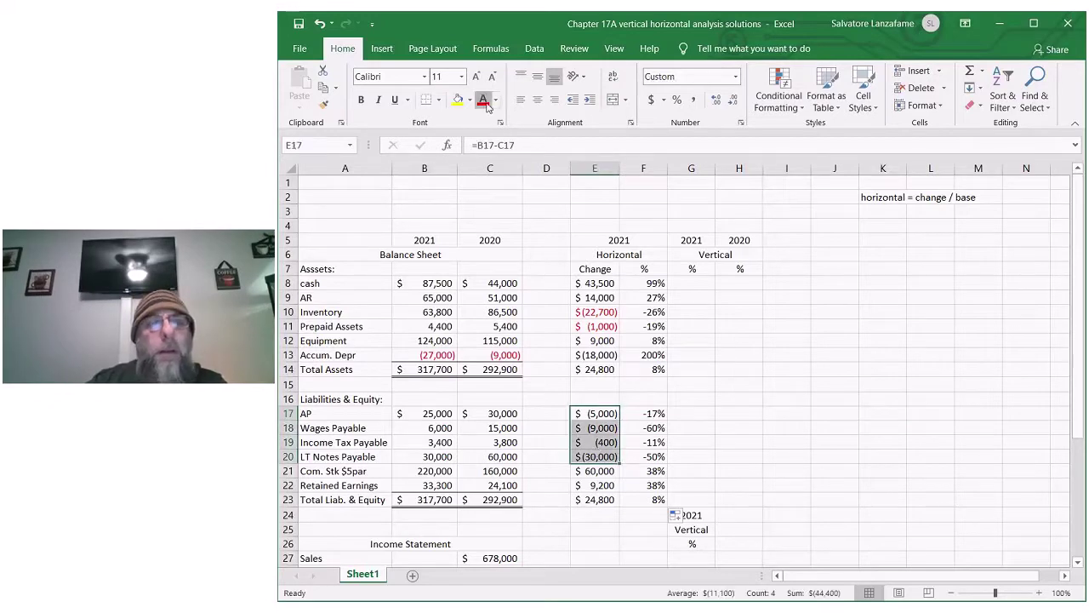
{"action": "left_click", "coordinate": [1037, 457]}
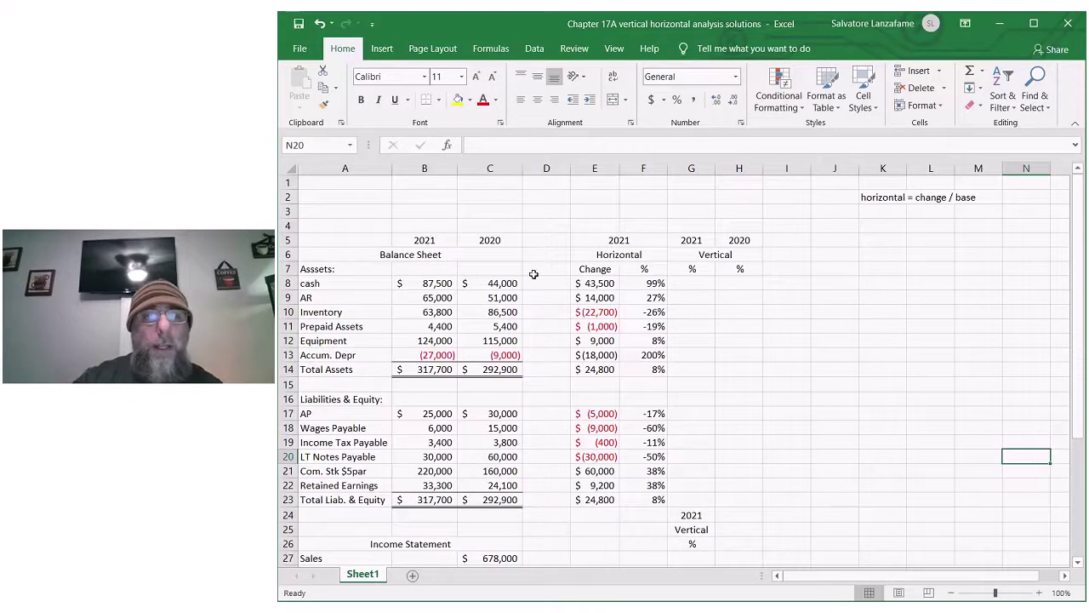
Highlight the balance sheet's horizontal analysis block, E5:F23, with a yellow fill.
{"action": "left_click_drag", "start_coordinate": [614, 240], "coordinate": [635, 500]}
{"action": "left_click", "coordinate": [468, 100]}
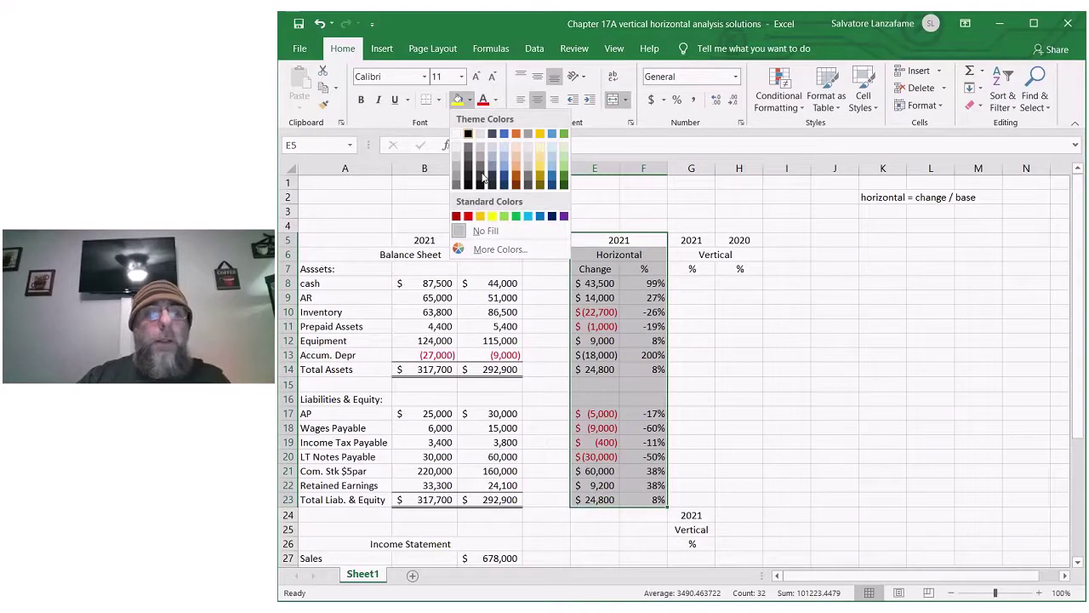
{"action": "left_click", "coordinate": [492, 216]}
{"action": "left_click", "coordinate": [753, 348]}
{"action": "left_click_drag", "start_coordinate": [689, 247], "coordinate": [743, 500]}
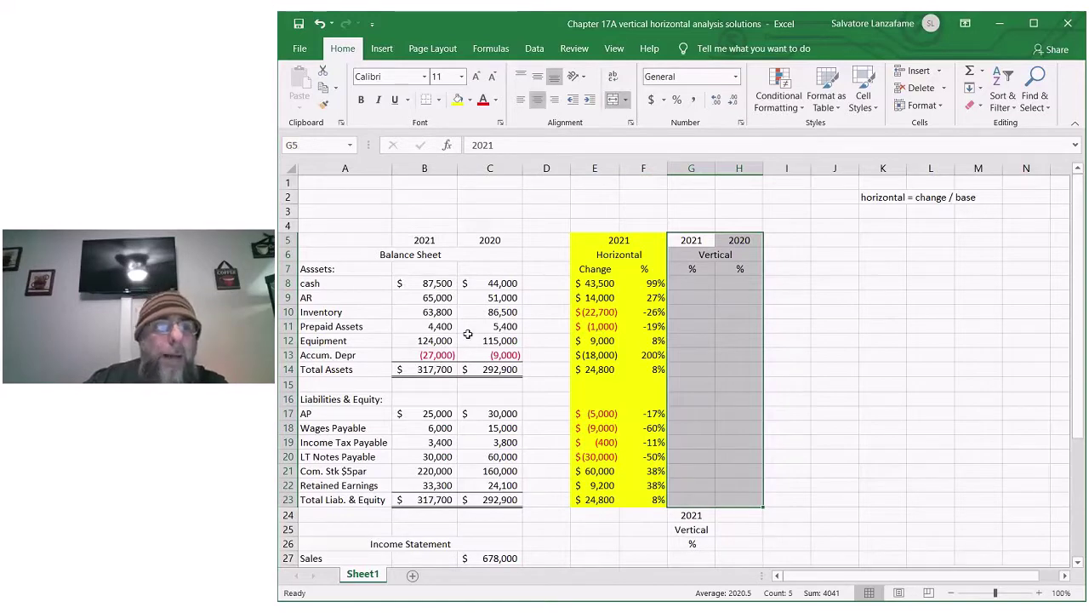
{"action": "left_click", "coordinate": [424, 286]}
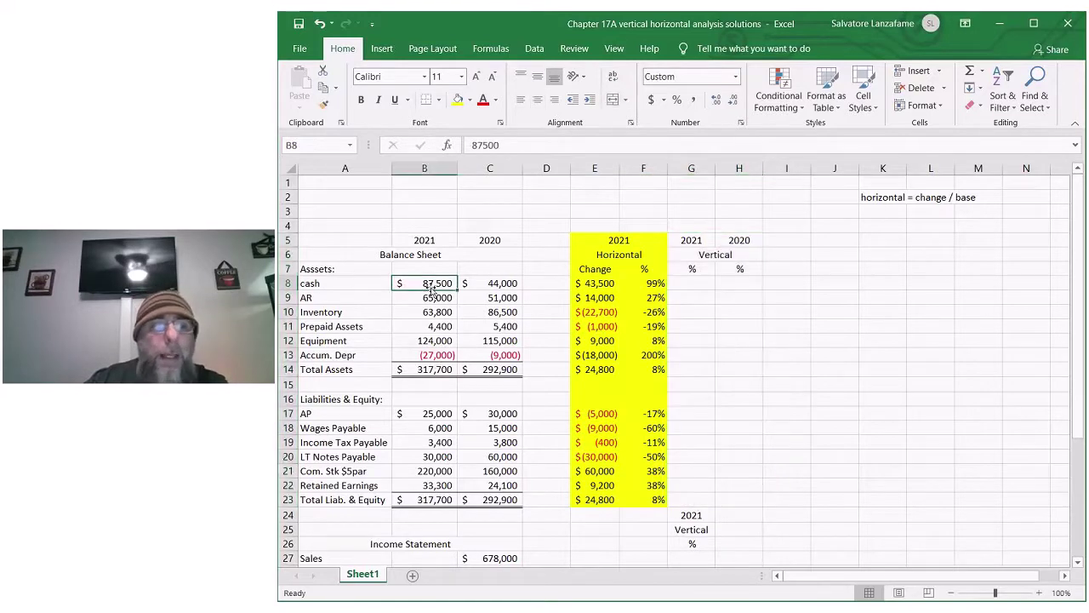
{"action": "left_click", "coordinate": [426, 371]}
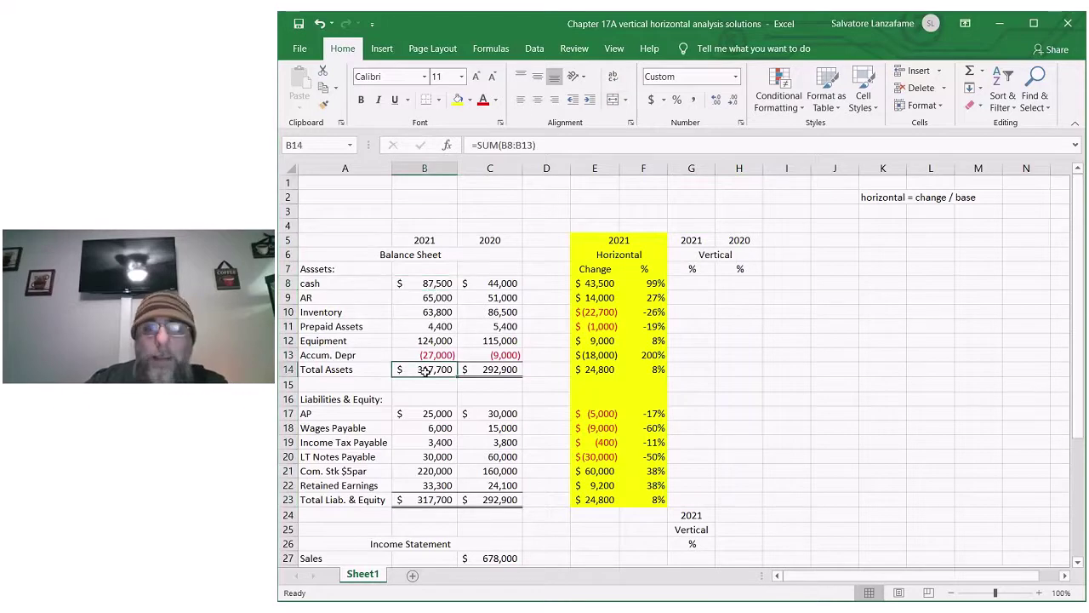
{"action": "left_click", "coordinate": [420, 499]}
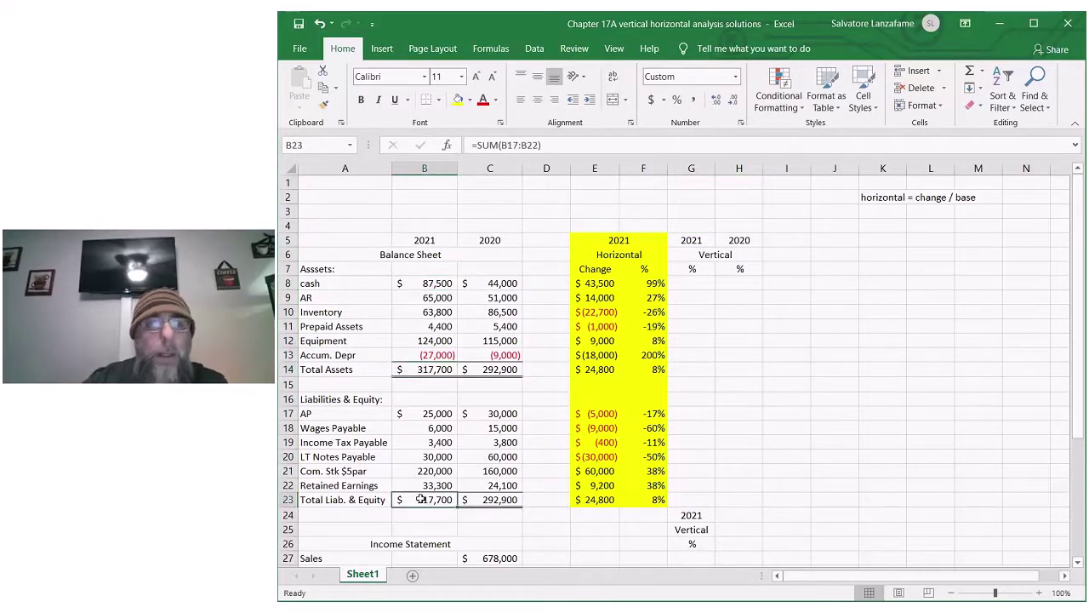
Calculate the 2021 vertical percentage for cash in G8 with =B8/B14.
{"action": "left_click", "coordinate": [698, 291]}
{"action": "type", "text": "="}
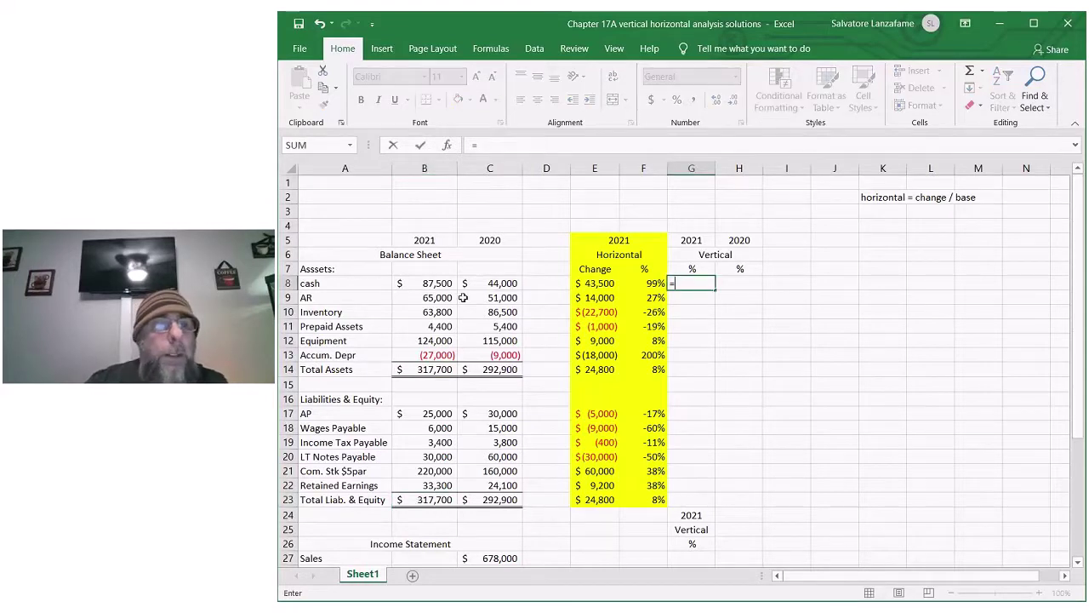
{"action": "left_click", "coordinate": [437, 283]}
{"action": "type", "text": "/"}
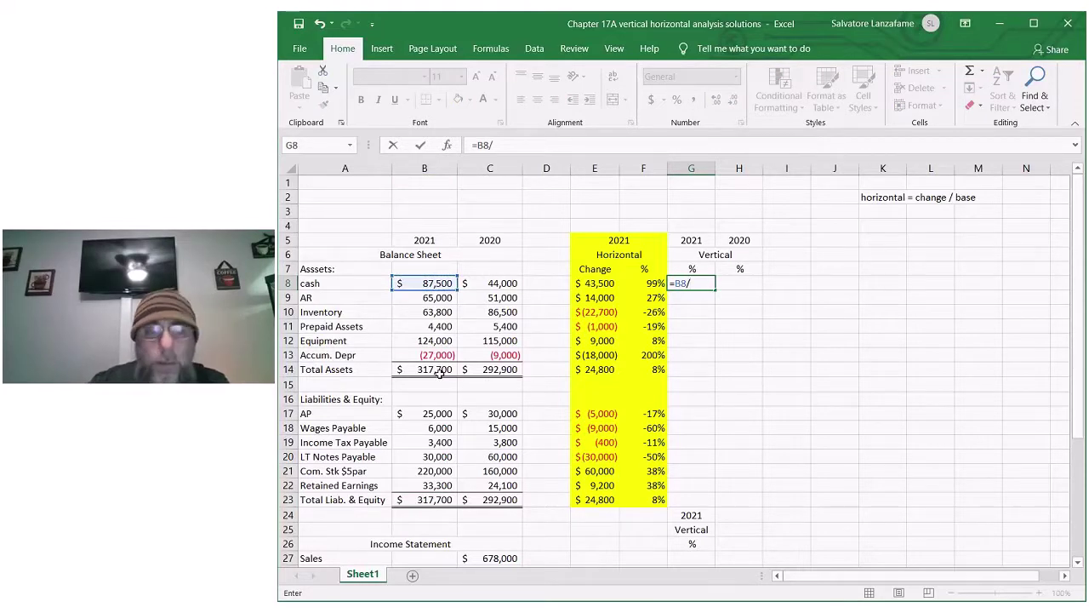
{"action": "left_click", "coordinate": [440, 371]}
{"action": "key", "text": "Return"}
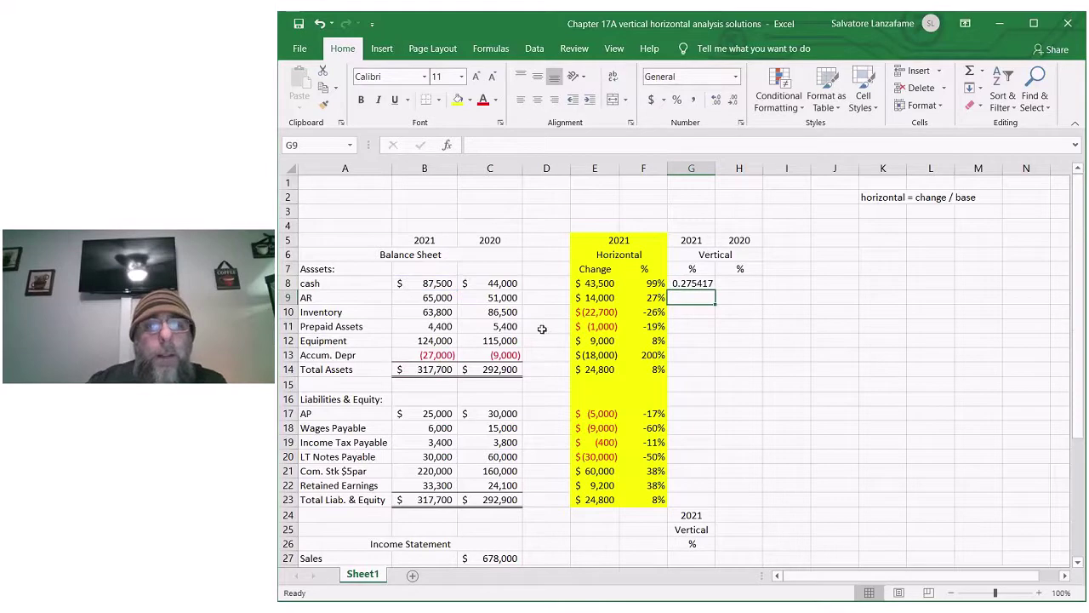
Format the vertical analysis cells G8:H22 as percentages.
{"action": "left_click_drag", "start_coordinate": [691, 283], "coordinate": [749, 491]}
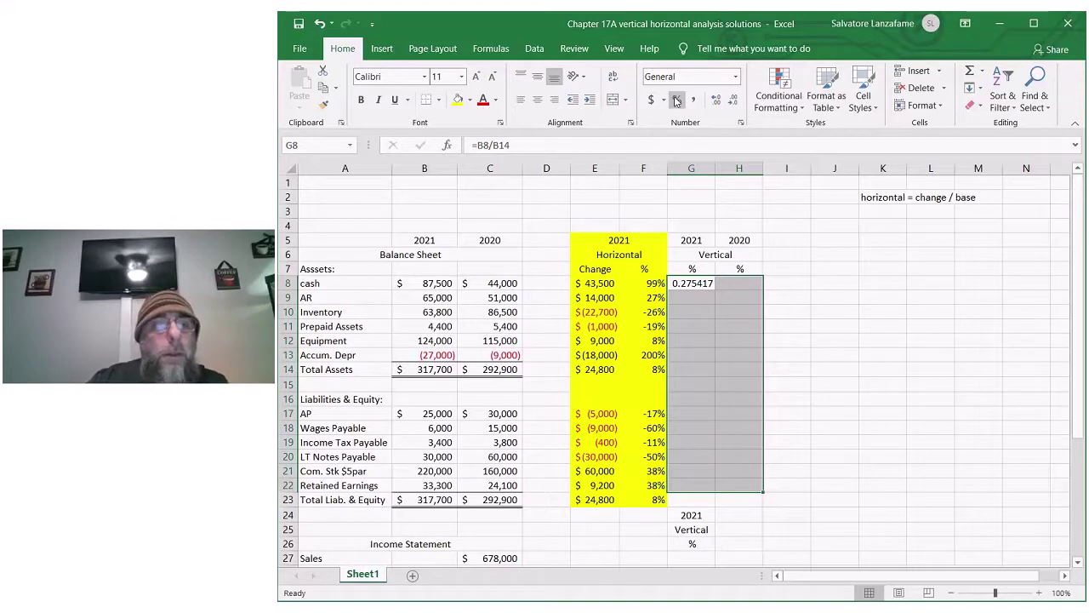
{"action": "left_click", "coordinate": [677, 100]}
{"action": "left_click", "coordinate": [838, 481]}
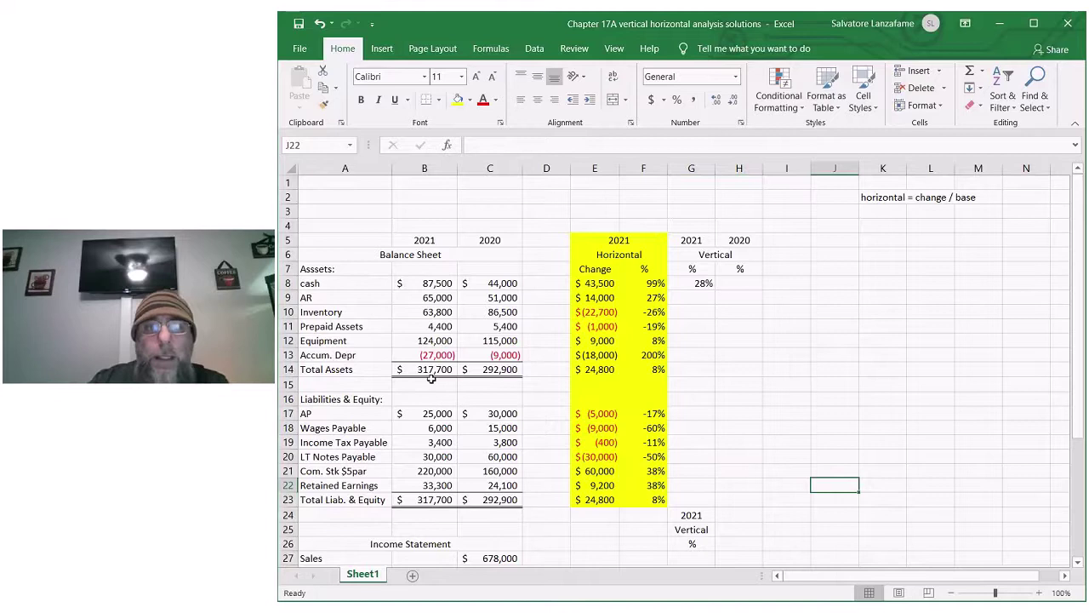
Calculate the 2021 vertical percentage for AR in G9 with =B9/B14.
{"action": "left_click", "coordinate": [684, 301]}
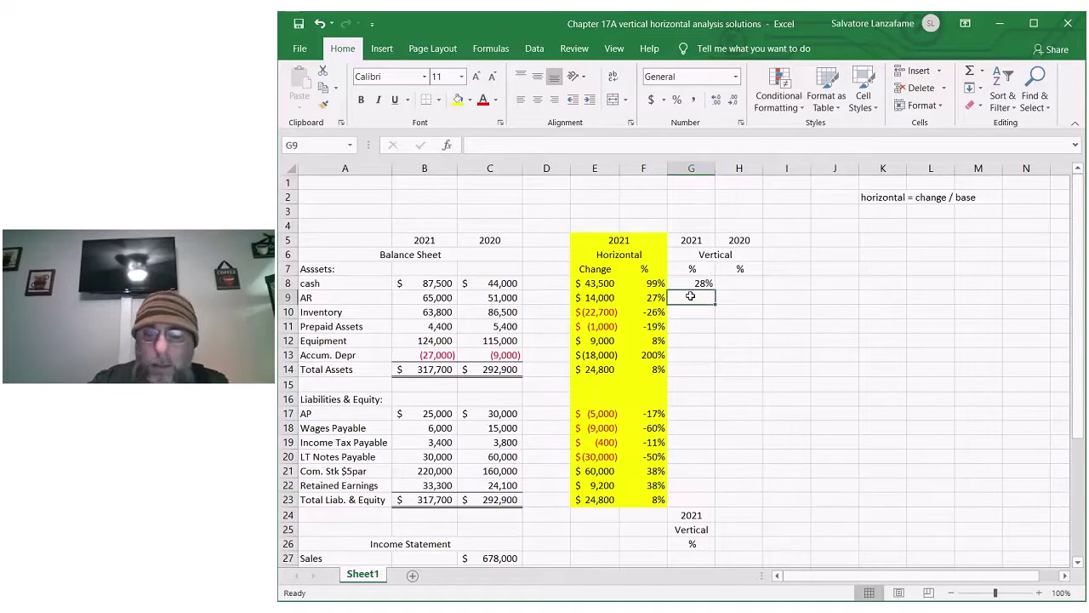
{"action": "type", "text": "="}
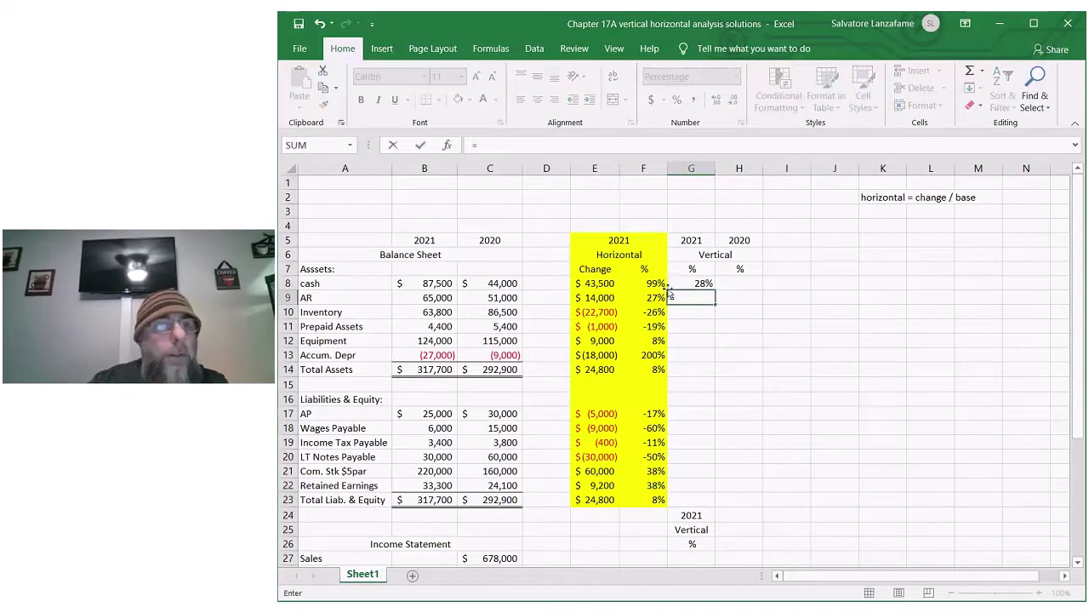
{"action": "left_click", "coordinate": [446, 297]}
{"action": "type", "text": "/"}
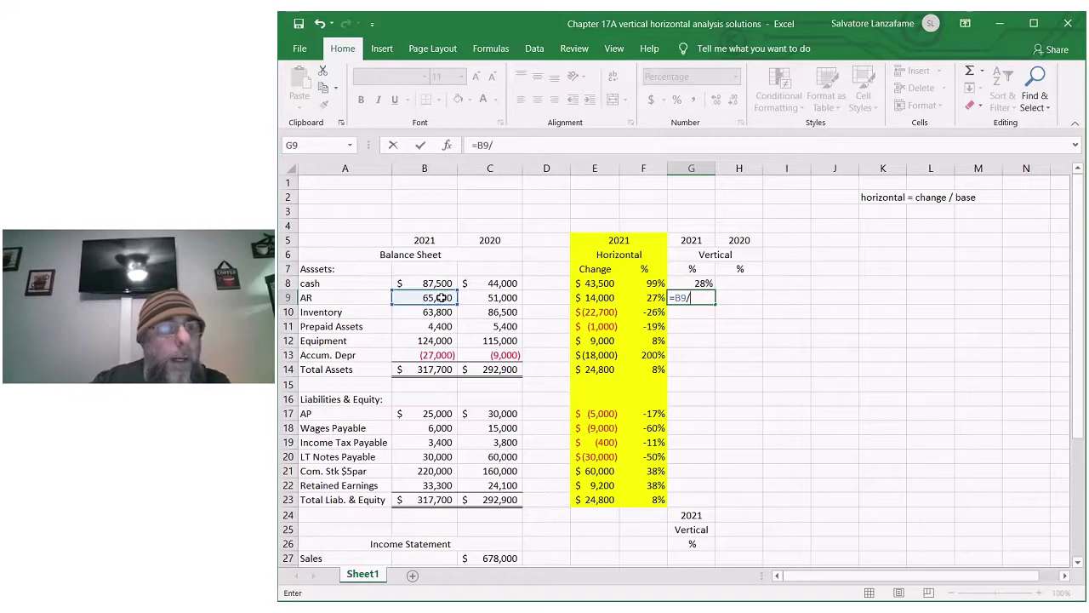
{"action": "left_click", "coordinate": [424, 368]}
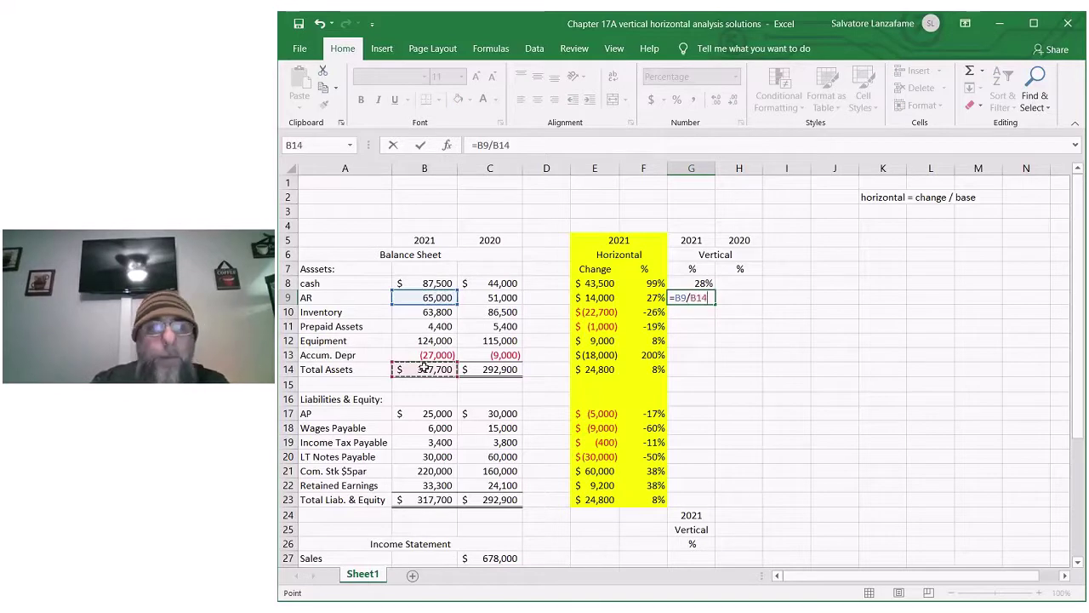
{"action": "key", "text": "Return"}
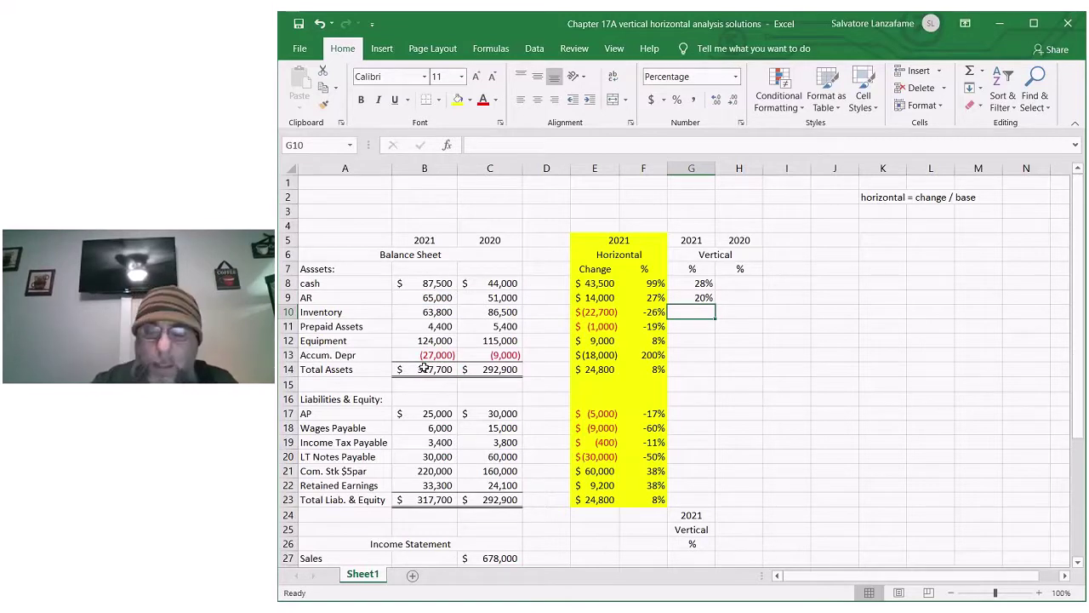
Calculate the 2021 vertical percentage for Inventory in G10 with =B10/B14.
{"action": "type", "text": "="}
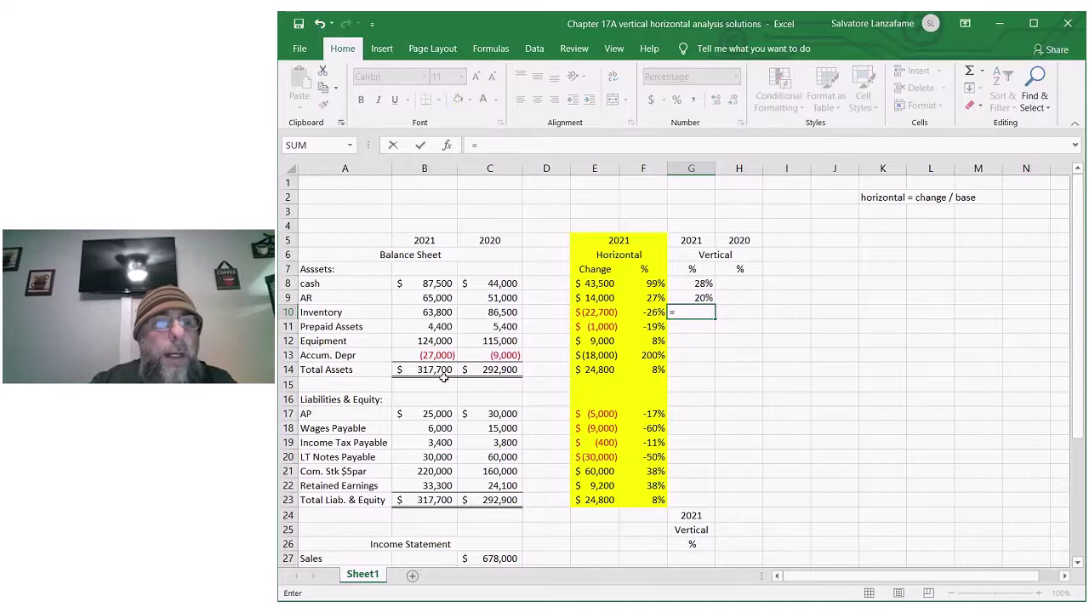
{"action": "left_click", "coordinate": [432, 312]}
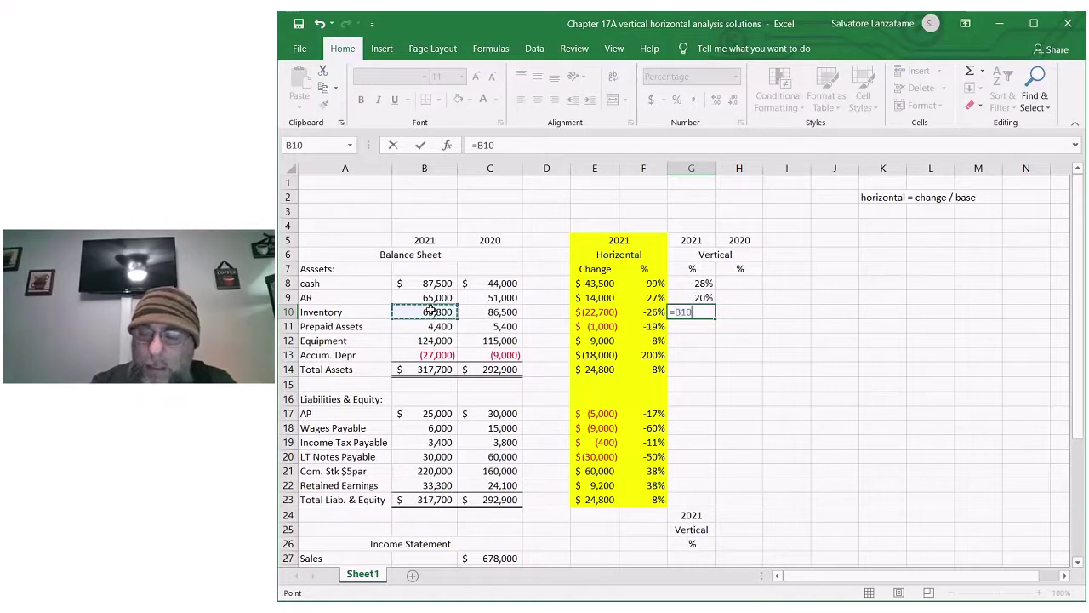
{"action": "type", "text": "/"}
{"action": "left_click", "coordinate": [431, 368]}
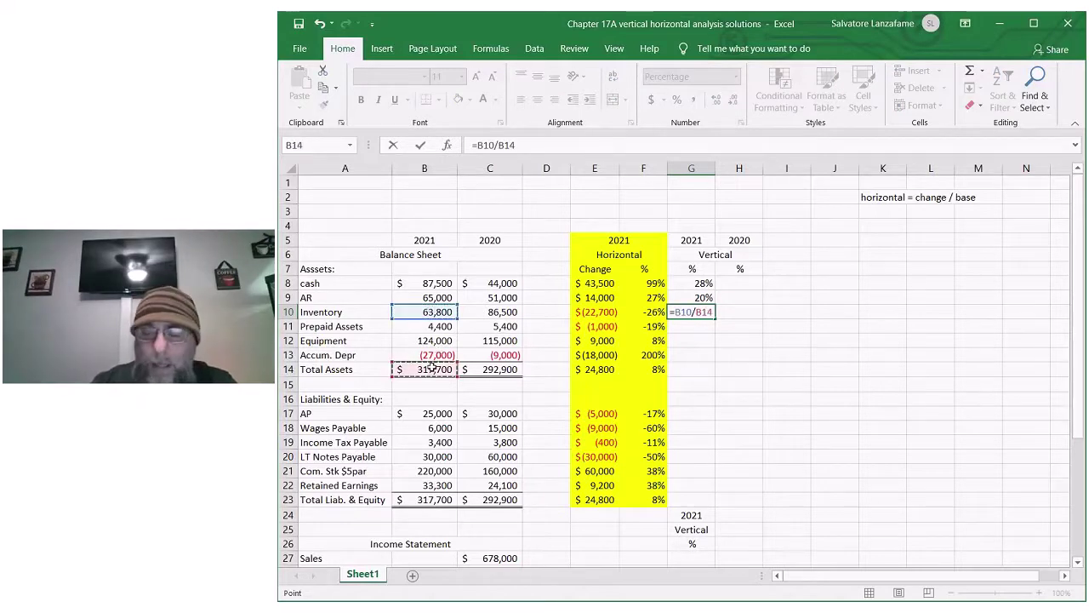
{"action": "key", "text": "Return"}
Calculate the 2021 vertical percentage for Prepaid Assets in G11 with =B11/B14.
{"action": "type", "text": "="}
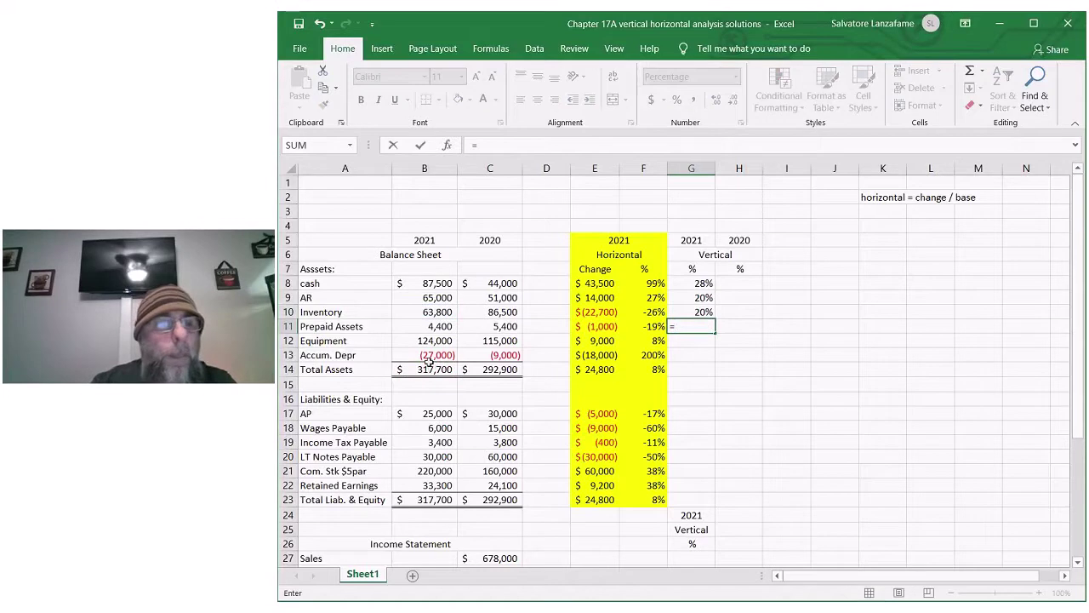
{"action": "left_click", "coordinate": [440, 327]}
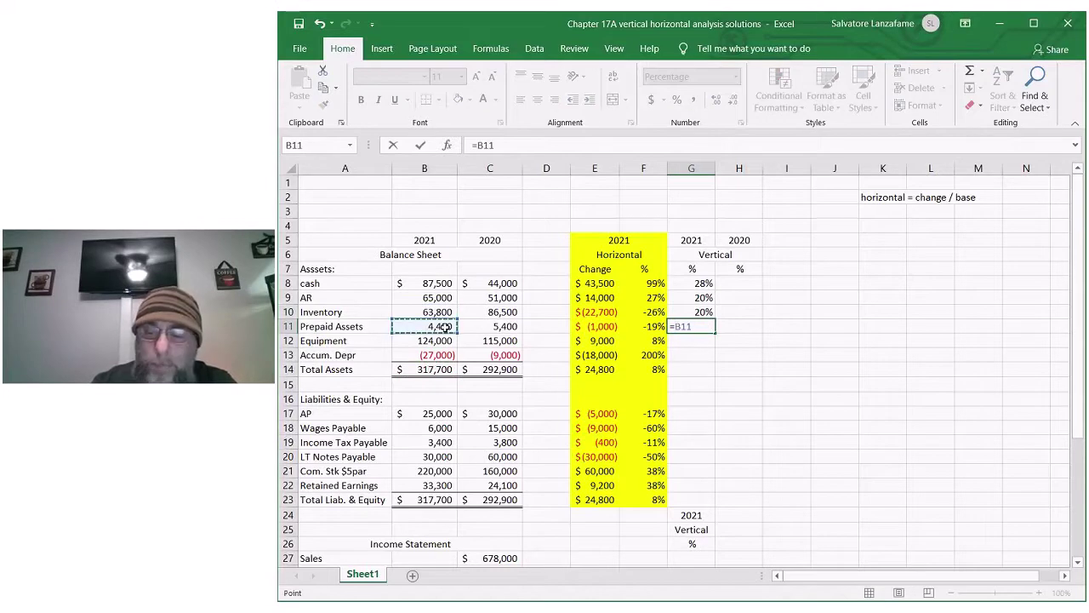
{"action": "type", "text": "/"}
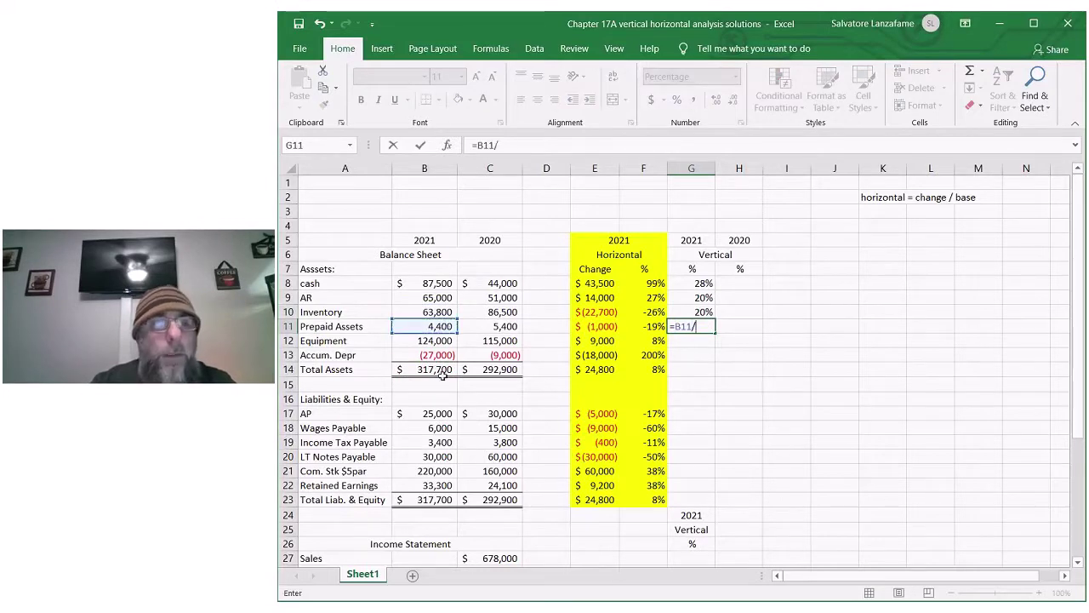
{"action": "left_click", "coordinate": [445, 369]}
{"action": "key", "text": "Return"}
Calculate the 2021 vertical percentage for Equipment in G12 with =B12/B14.
{"action": "type", "text": "="}
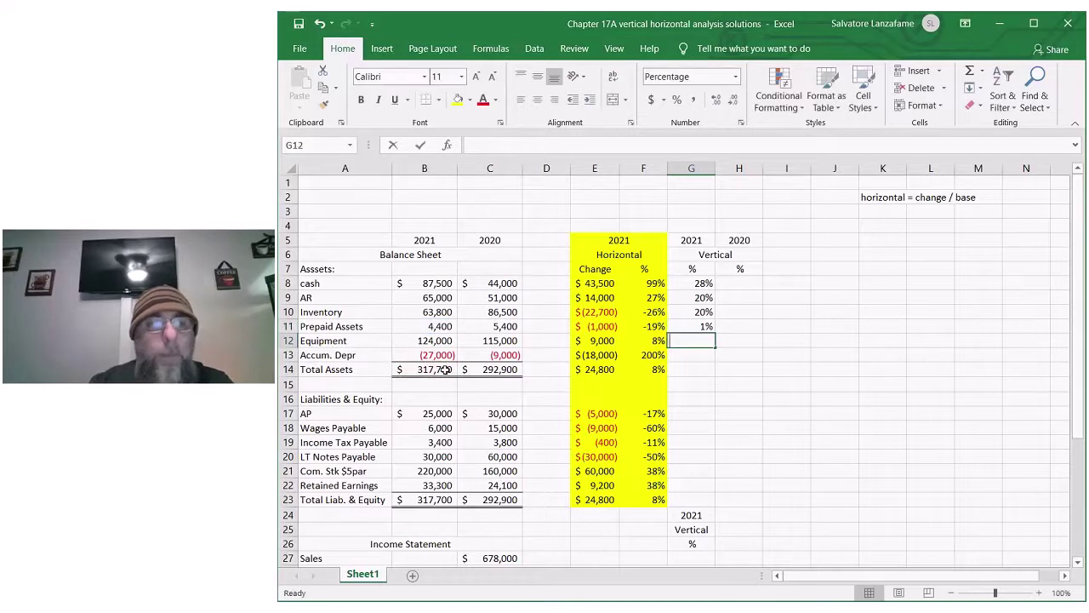
{"action": "left_click", "coordinate": [426, 341]}
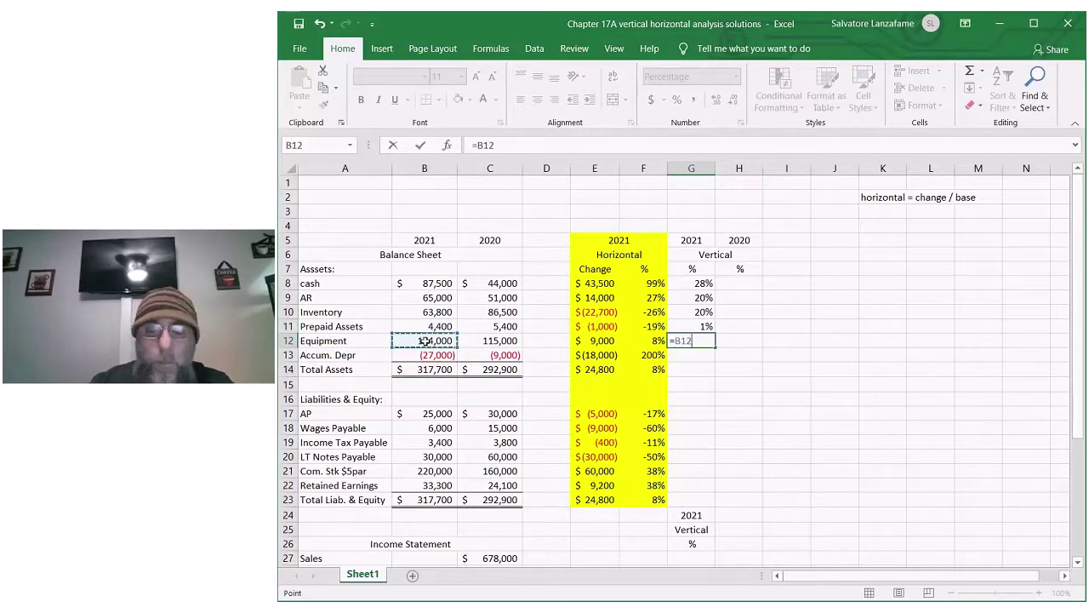
{"action": "type", "text": "/"}
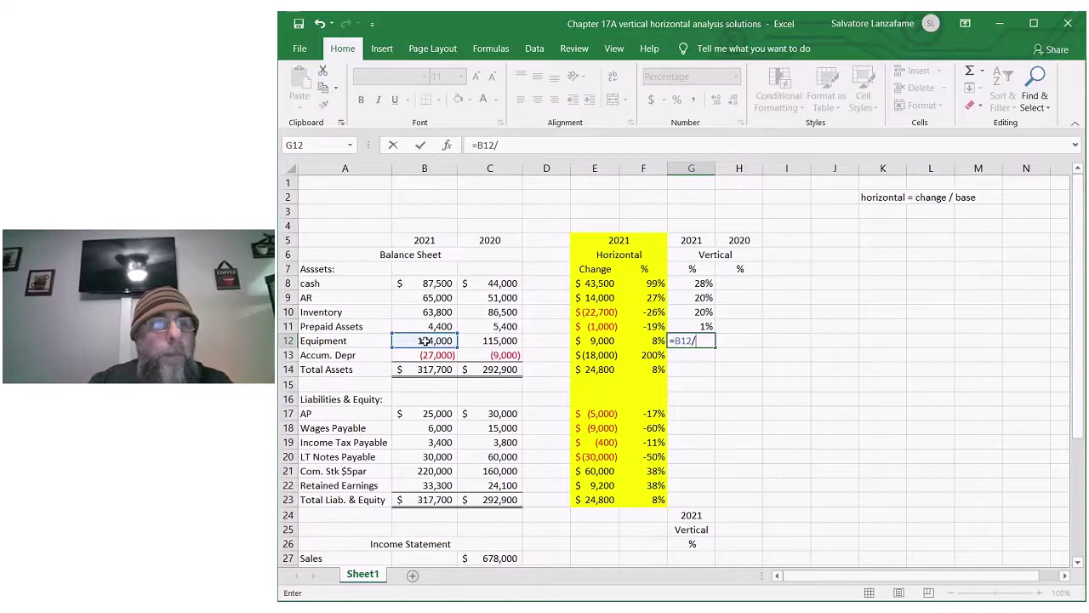
{"action": "left_click", "coordinate": [433, 369]}
{"action": "key", "text": "Return"}
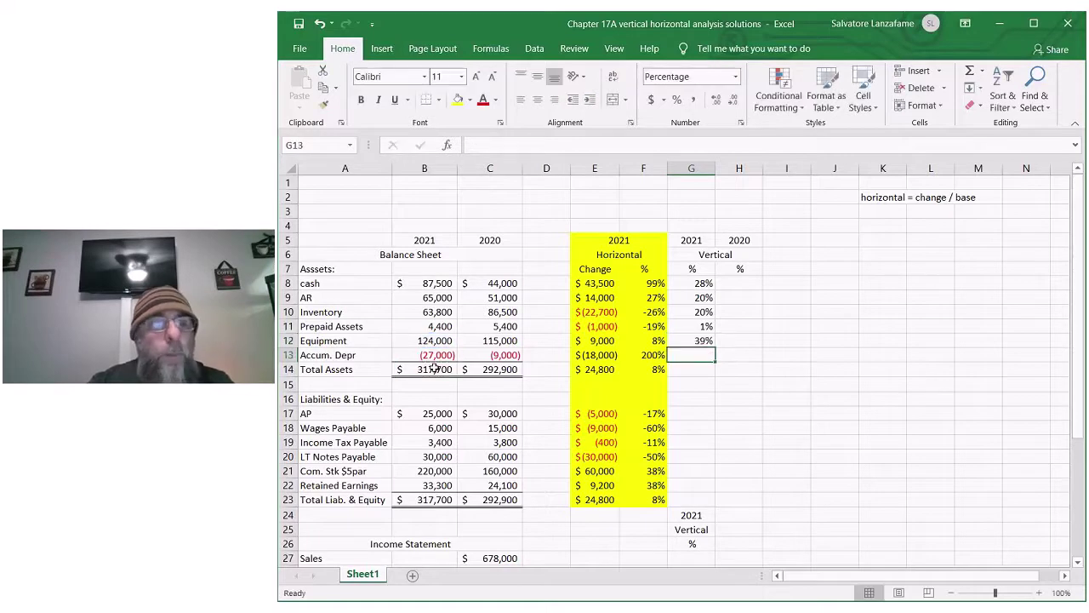
Calculate the 2021 vertical percentage for Accum. Depr in G13 with =B13/B14.
{"action": "type", "text": "="}
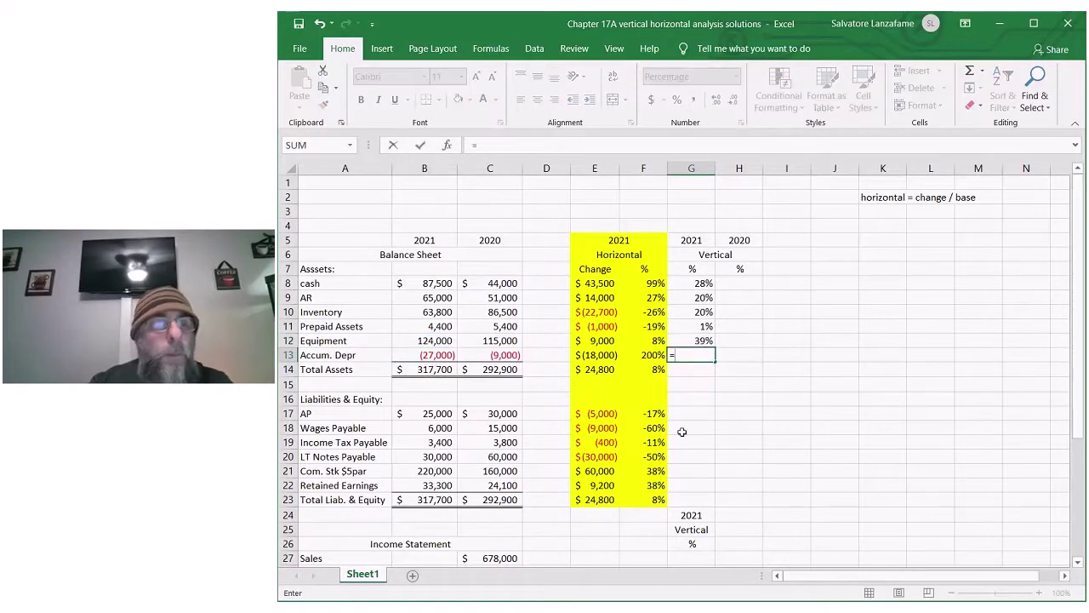
{"action": "left_click", "coordinate": [449, 356]}
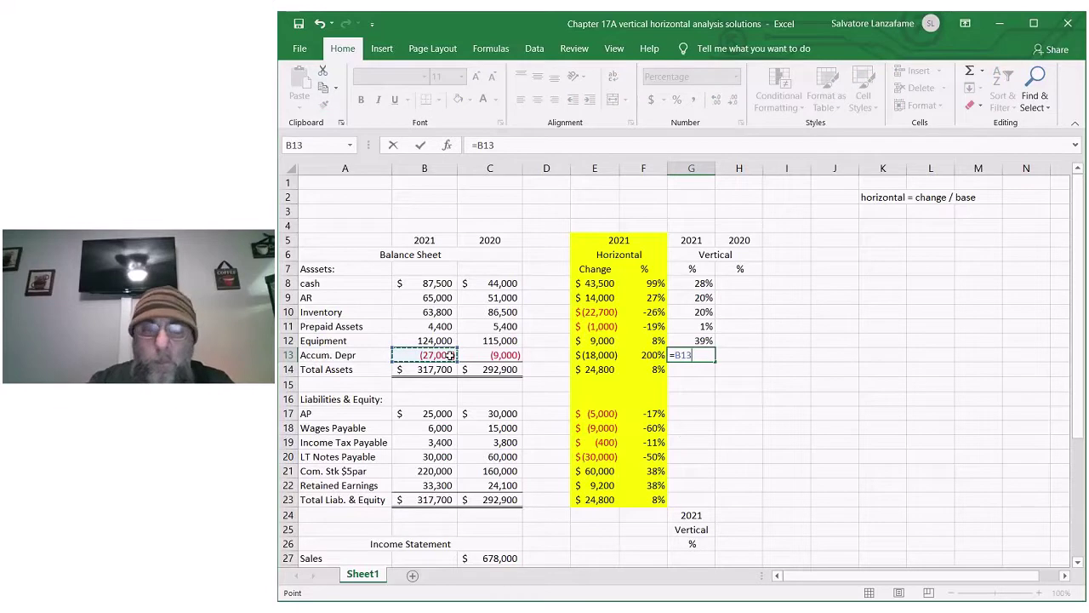
{"action": "type", "text": "/"}
{"action": "left_click", "coordinate": [439, 369]}
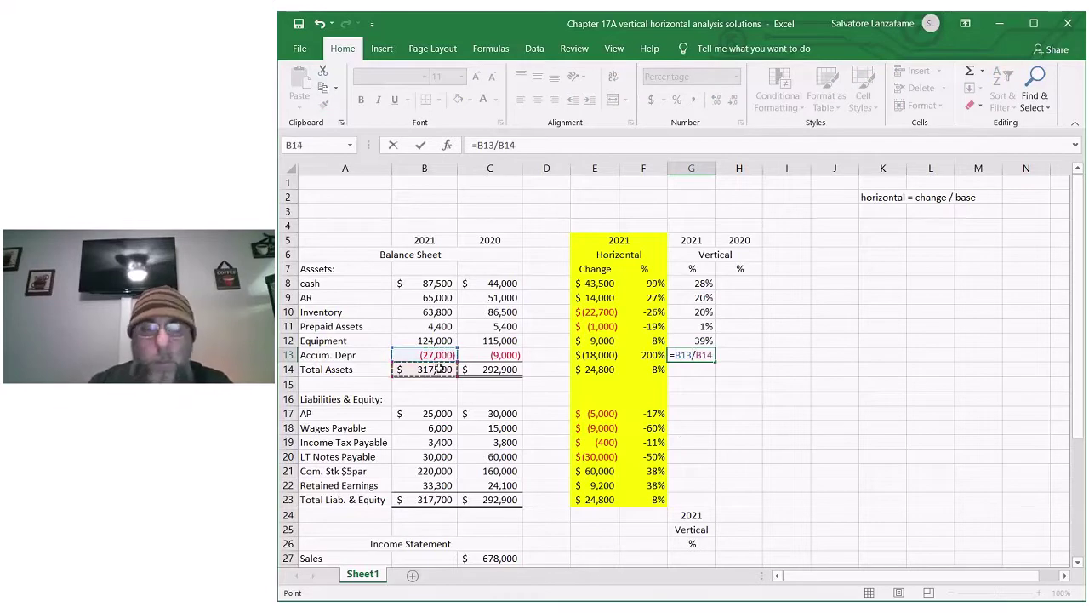
{"action": "key", "text": "Return"}
{"action": "left_click", "coordinate": [795, 445]}
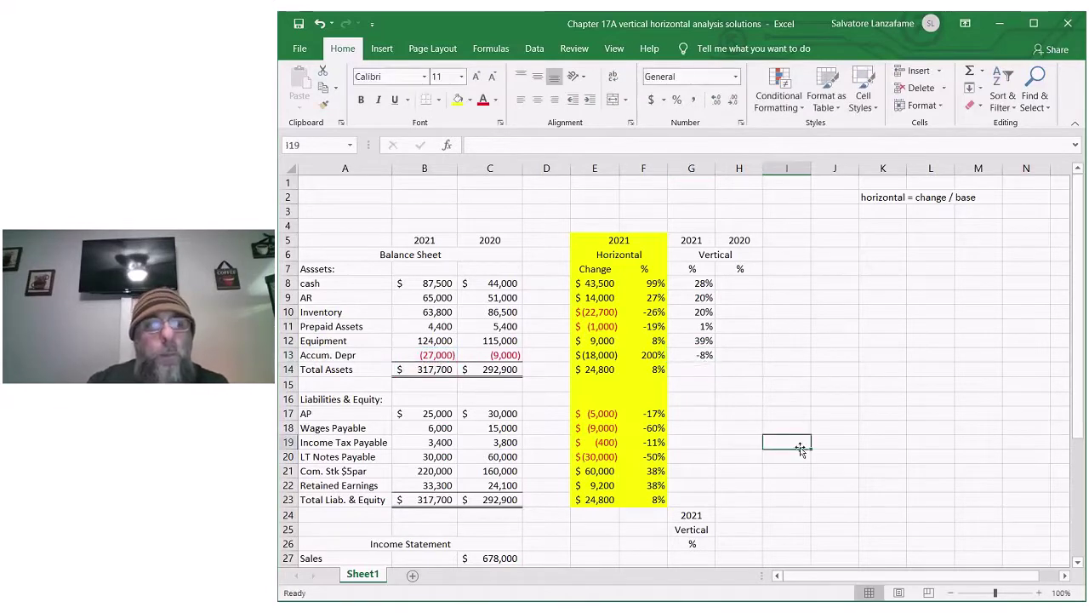
Calculate the 2021 vertical percentage for Total Assets in G14 with =B14/B14.
{"action": "left_click", "coordinate": [696, 369]}
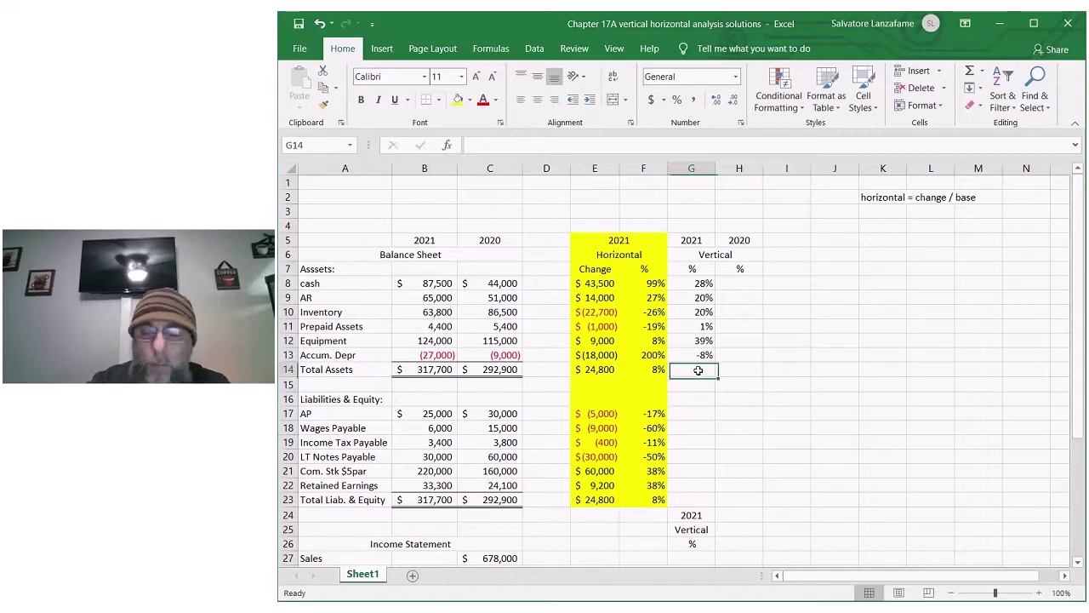
{"action": "type", "text": "="}
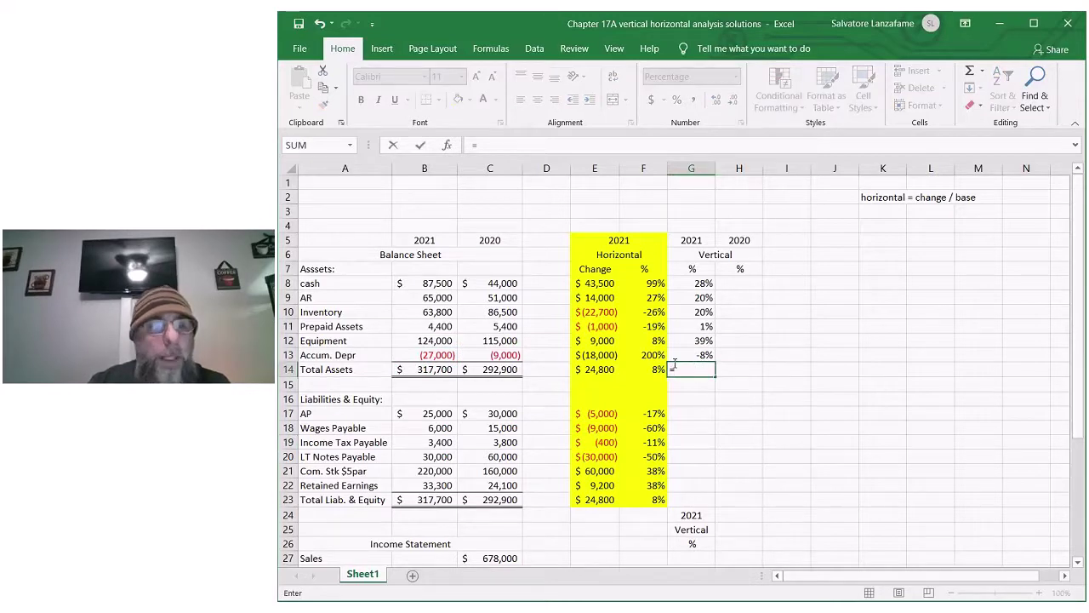
{"action": "left_click", "coordinate": [430, 369]}
{"action": "type", "text": "/"}
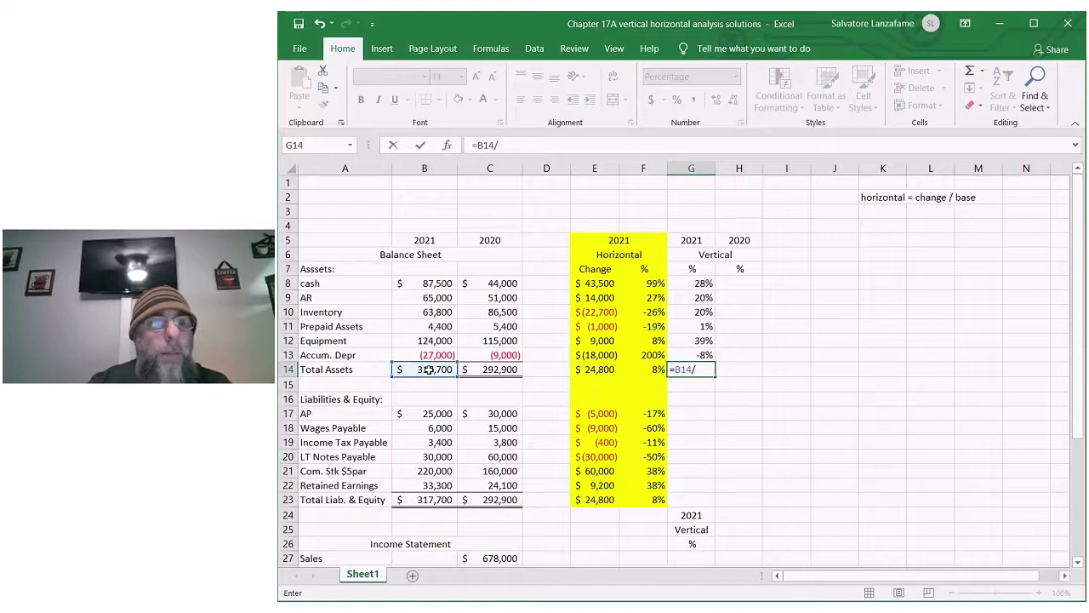
{"action": "left_click", "coordinate": [429, 368]}
{"action": "key", "text": "Return"}
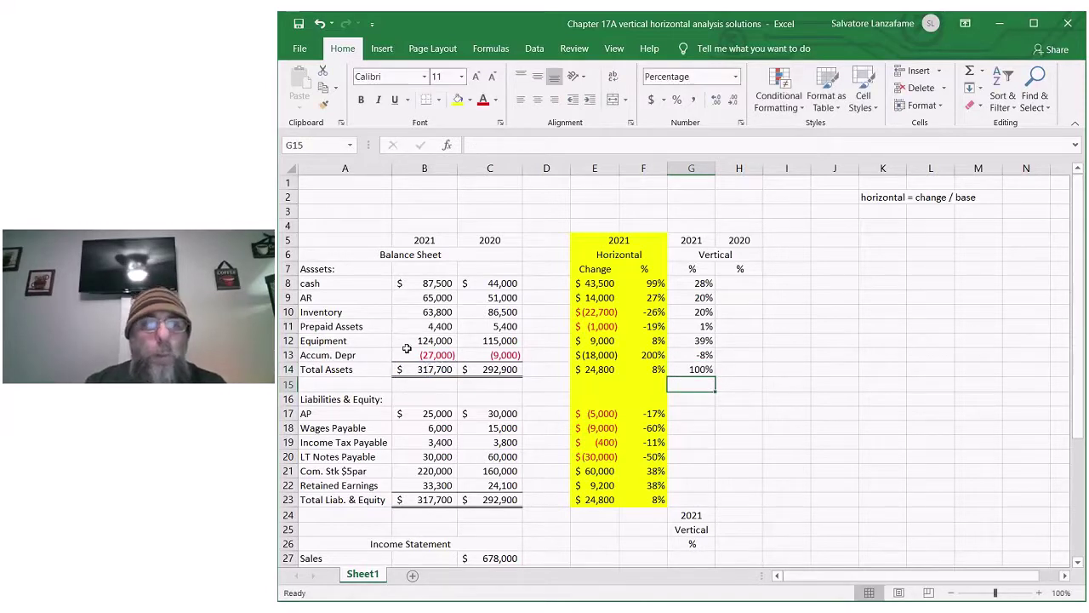
Try to calculate the 2020 vertical percentage for cash in H8 with =C8/B8.
{"action": "left_click", "coordinate": [694, 283]}
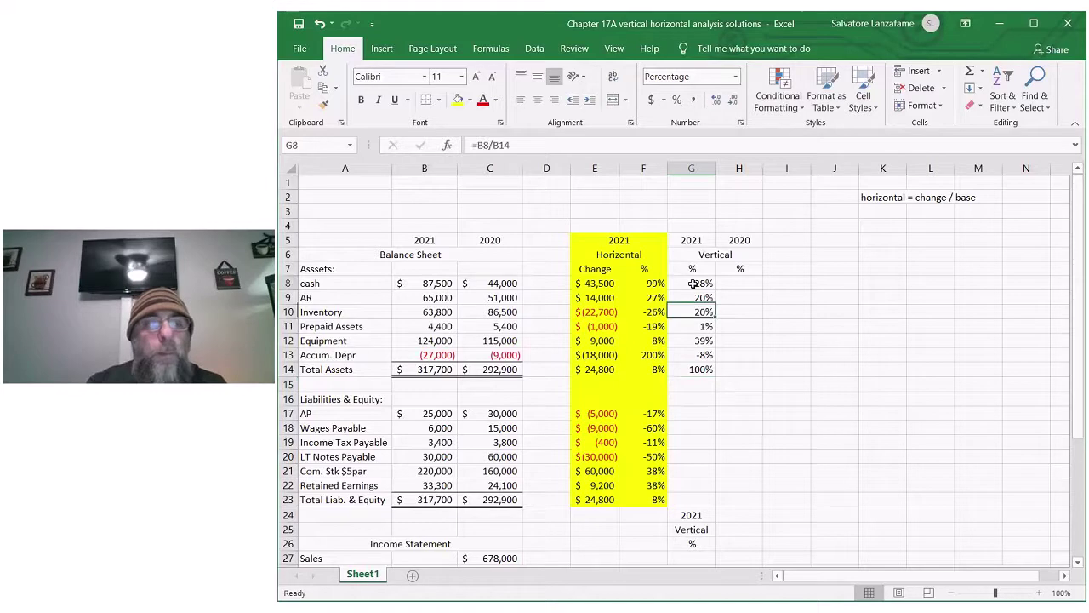
{"action": "left_click", "coordinate": [725, 284]}
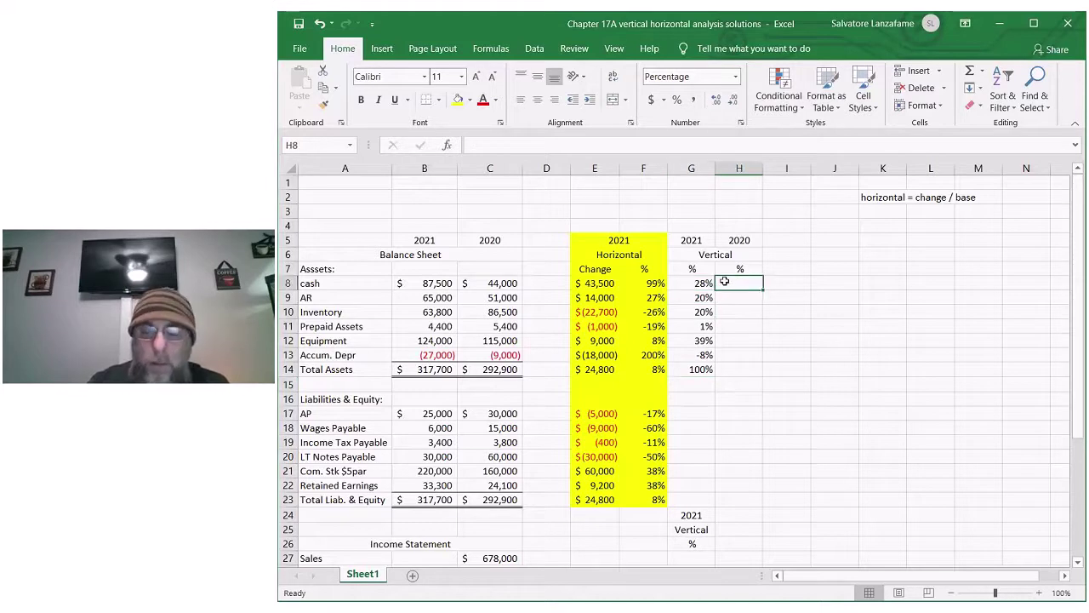
{"action": "type", "text": "="}
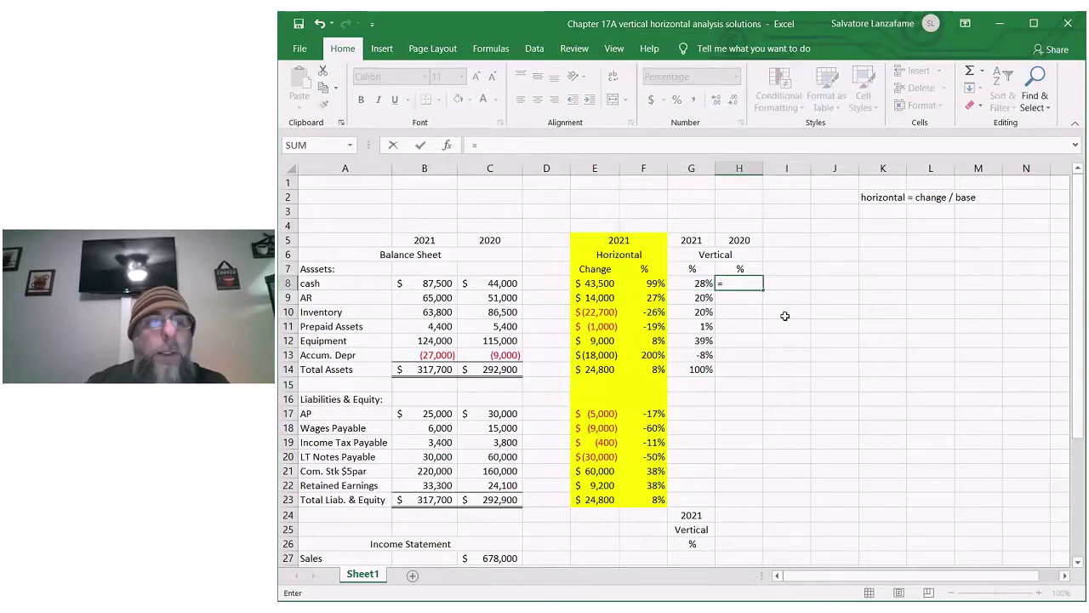
{"action": "left_click", "coordinate": [502, 283]}
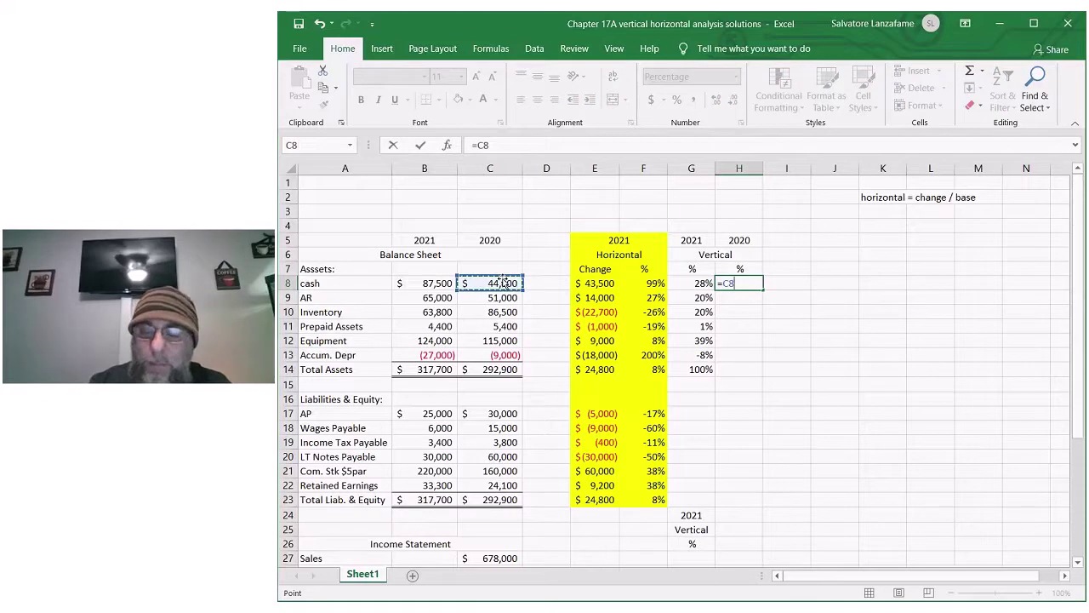
{"action": "type", "text": "/"}
{"action": "left_click", "coordinate": [431, 283]}
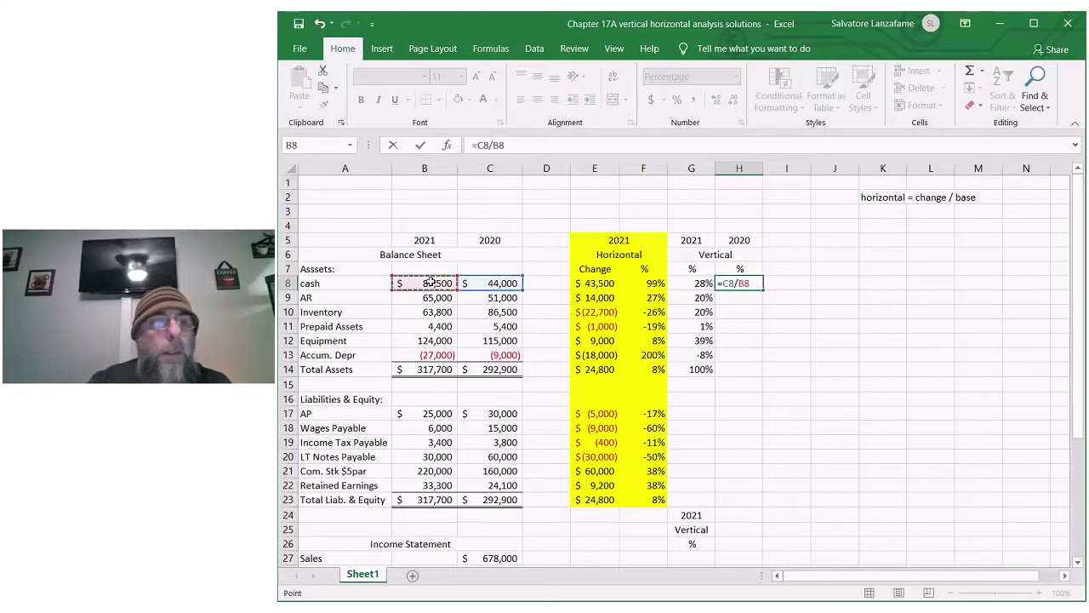
{"action": "key", "text": "Return"}
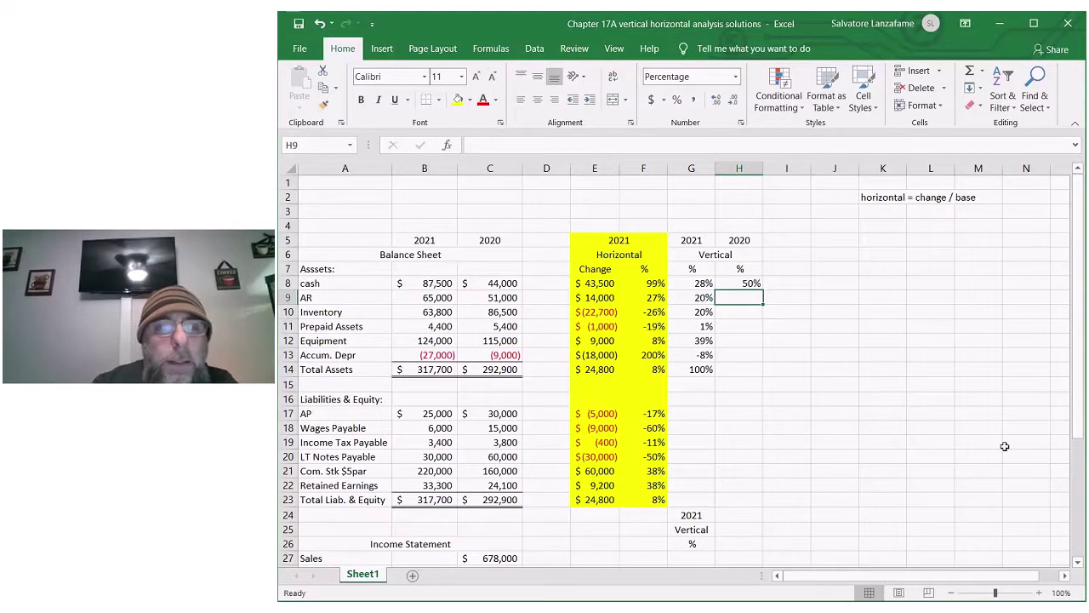
Replace the 2020 vertical percentage formula for cash in H8 with =C8/C14.
{"action": "left_click", "coordinate": [739, 284]}
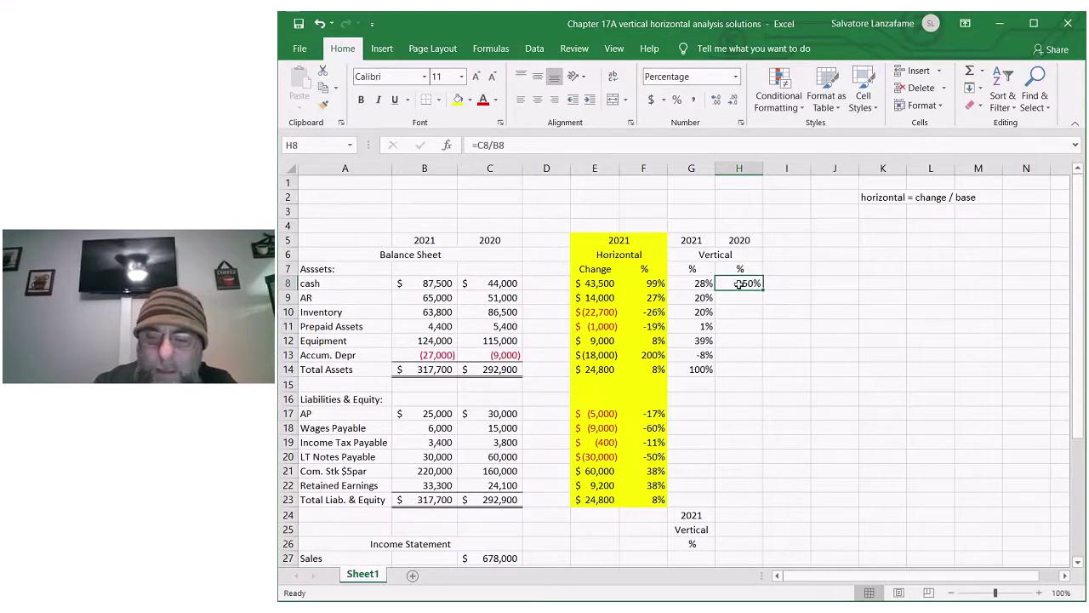
{"action": "type", "text": "="}
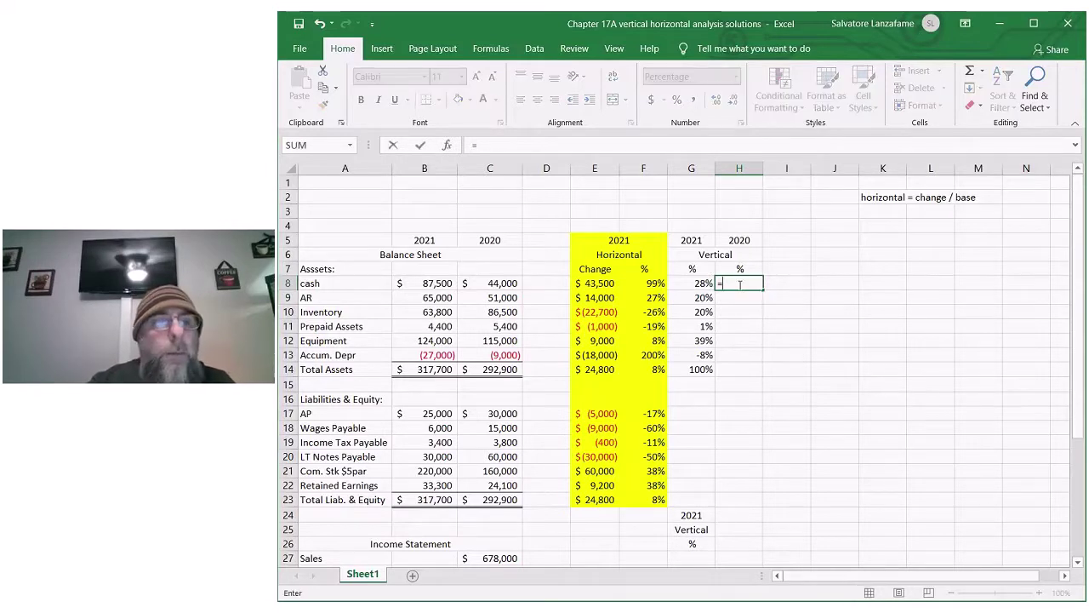
{"action": "left_click", "coordinate": [502, 284]}
{"action": "type", "text": "/"}
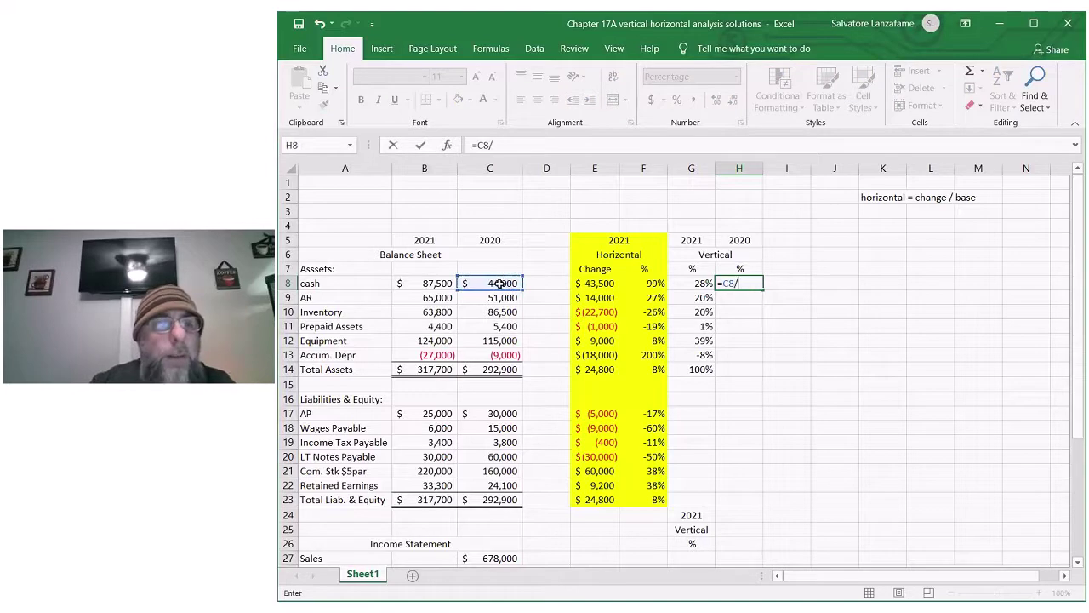
{"action": "left_click", "coordinate": [507, 369]}
{"action": "key", "text": "Return"}
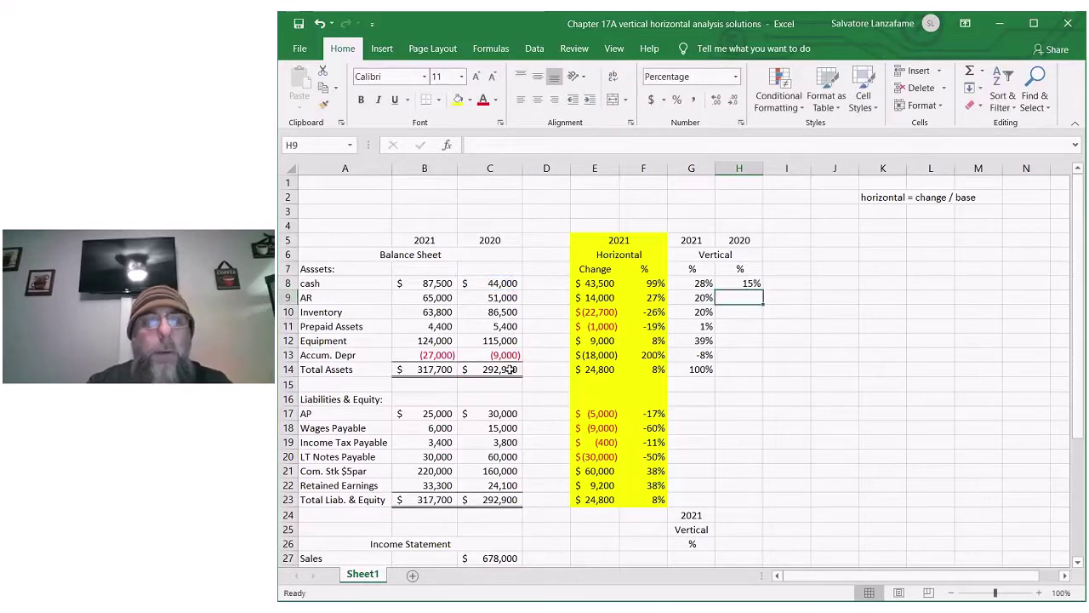
{"action": "left_click", "coordinate": [768, 472]}
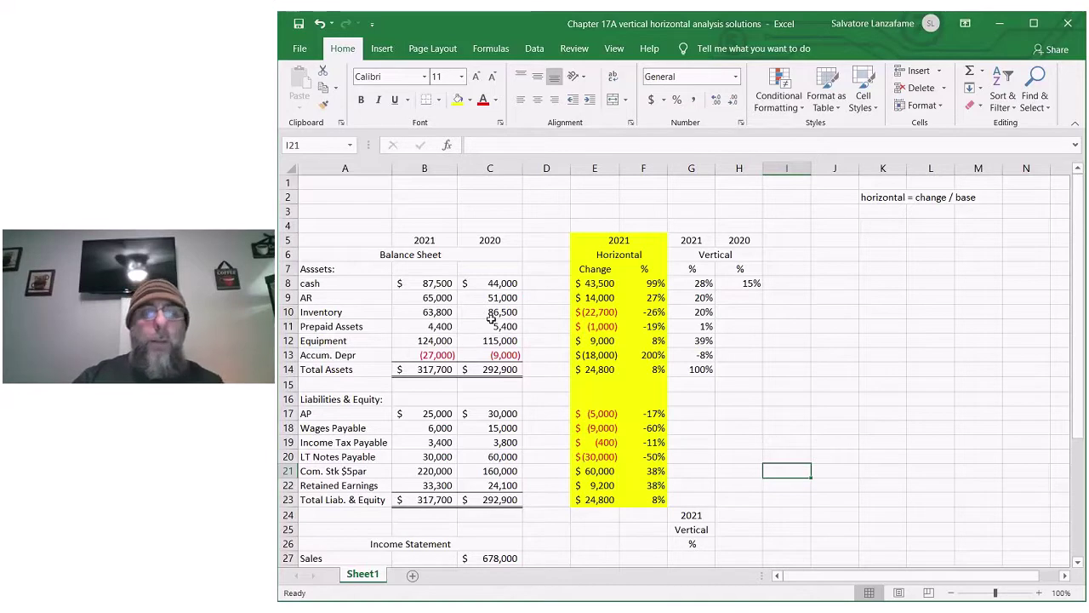
Calculate the 2020 vertical percentage for AR in H9 with =C9/C14.
{"action": "left_click", "coordinate": [744, 295]}
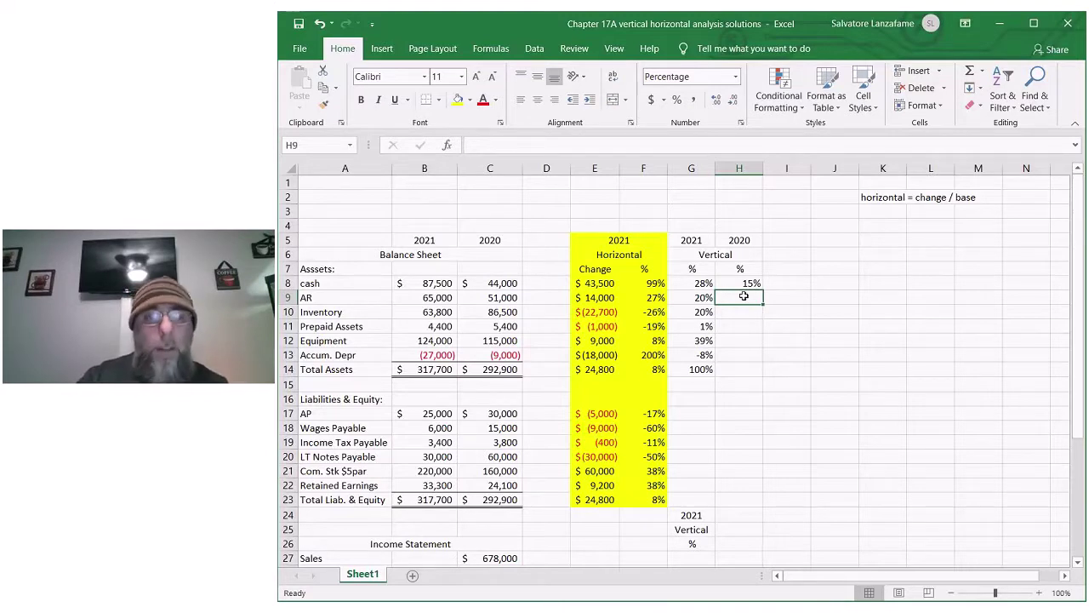
{"action": "type", "text": "="}
{"action": "left_click", "coordinate": [493, 299]}
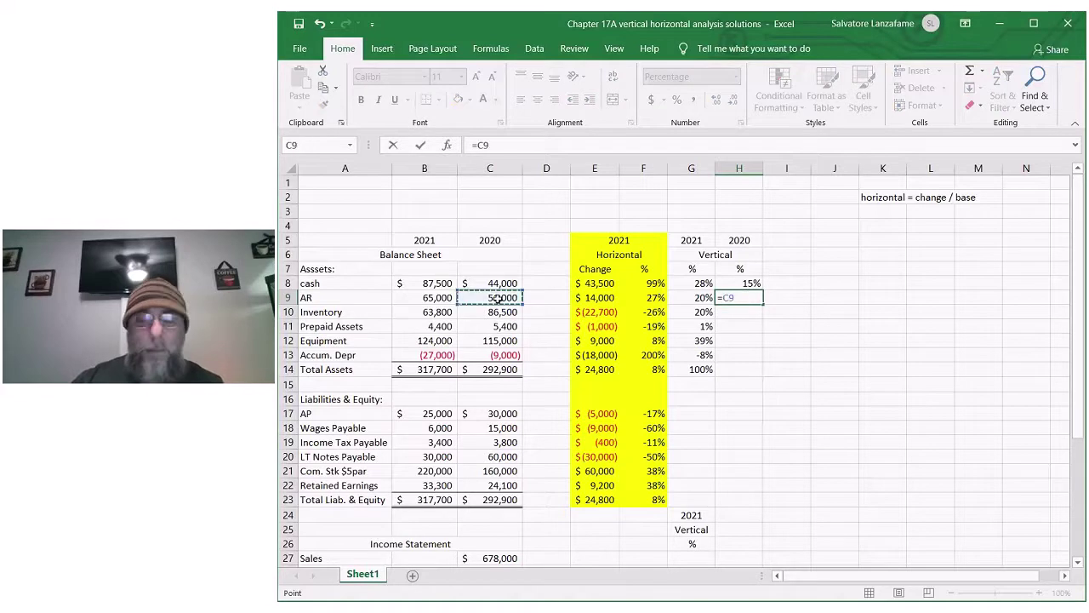
{"action": "type", "text": "/"}
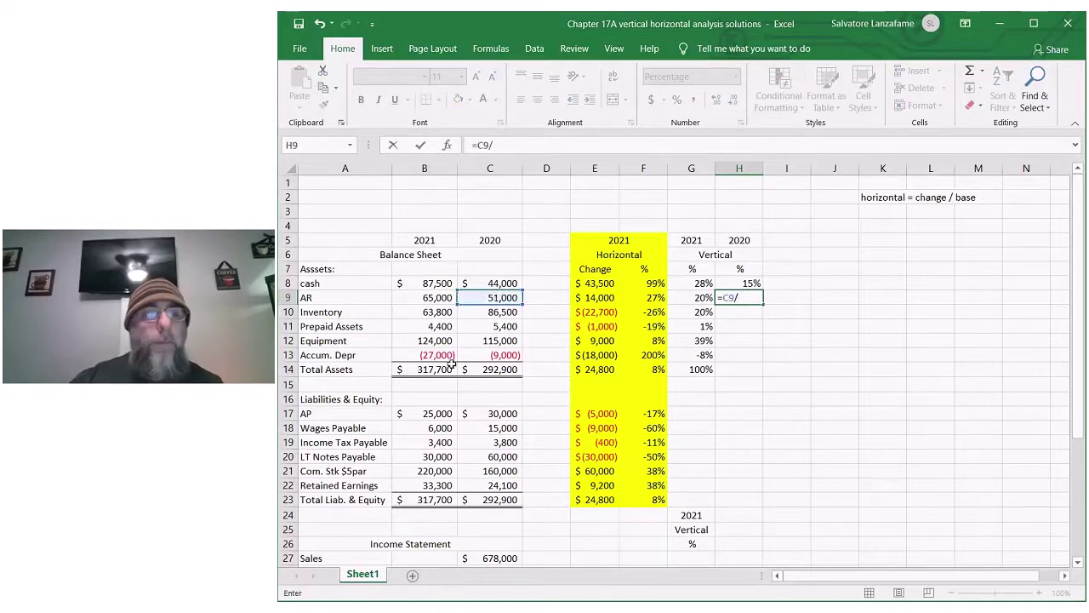
{"action": "left_click", "coordinate": [504, 369]}
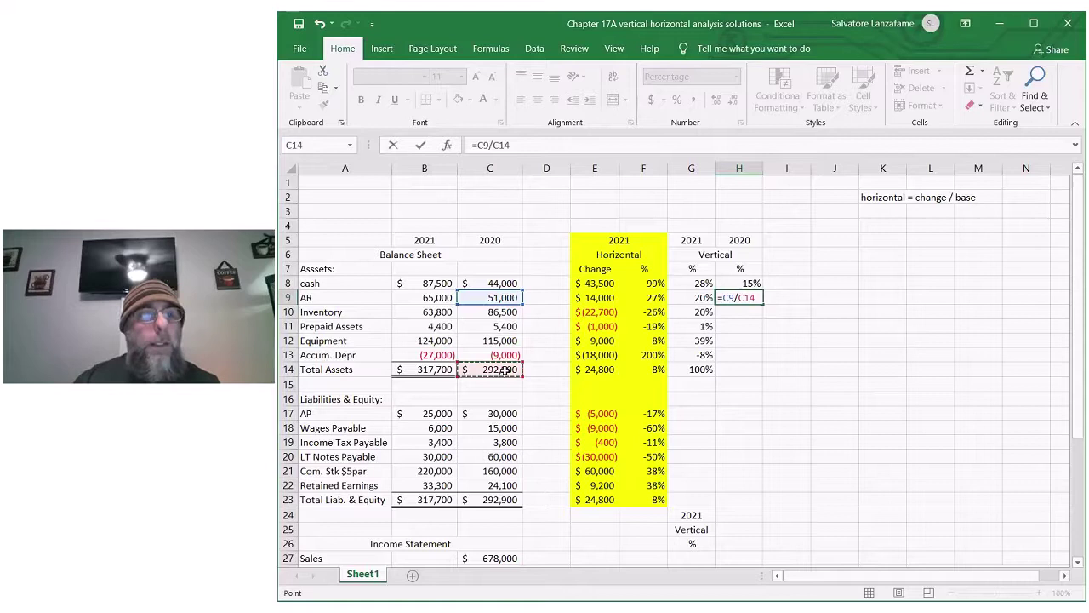
{"action": "key", "text": "Return"}
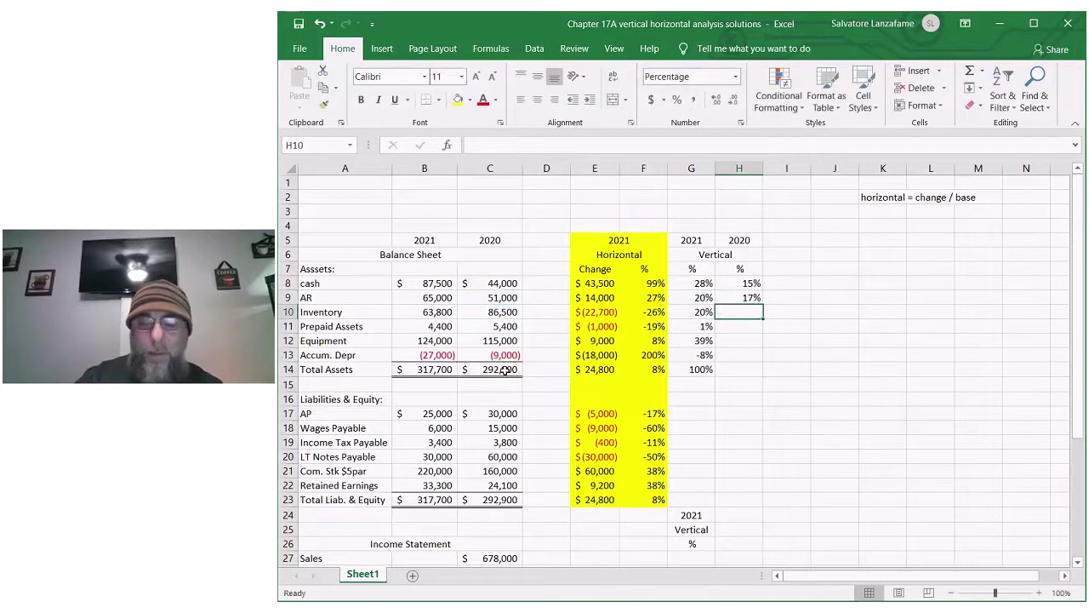
Calculate the 2020 vertical percentage for Inventory in H10 with =C10/C14.
{"action": "type", "text": "="}
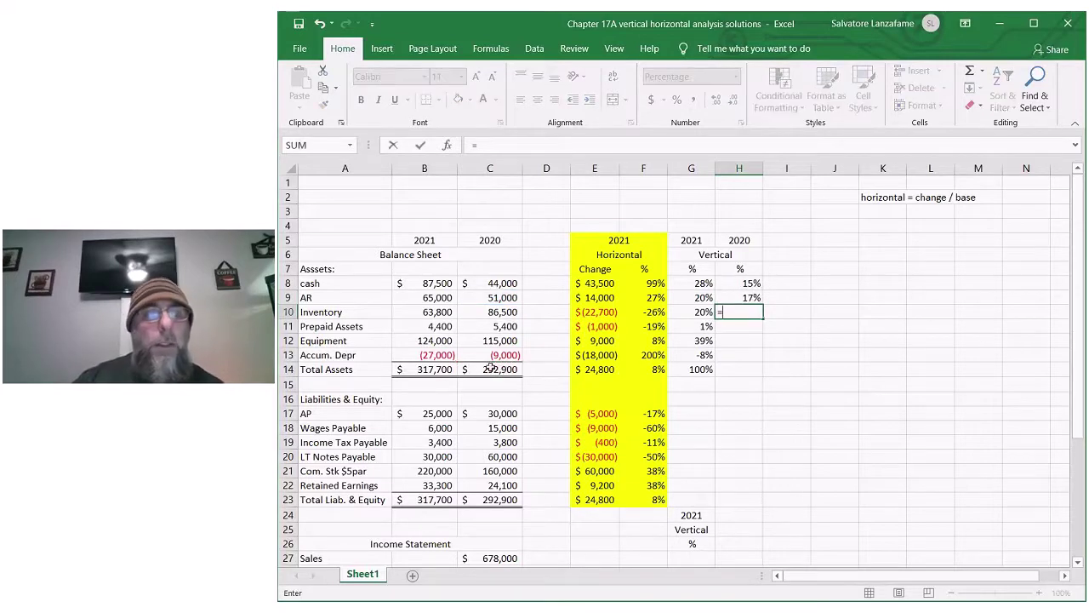
{"action": "left_click", "coordinate": [504, 312]}
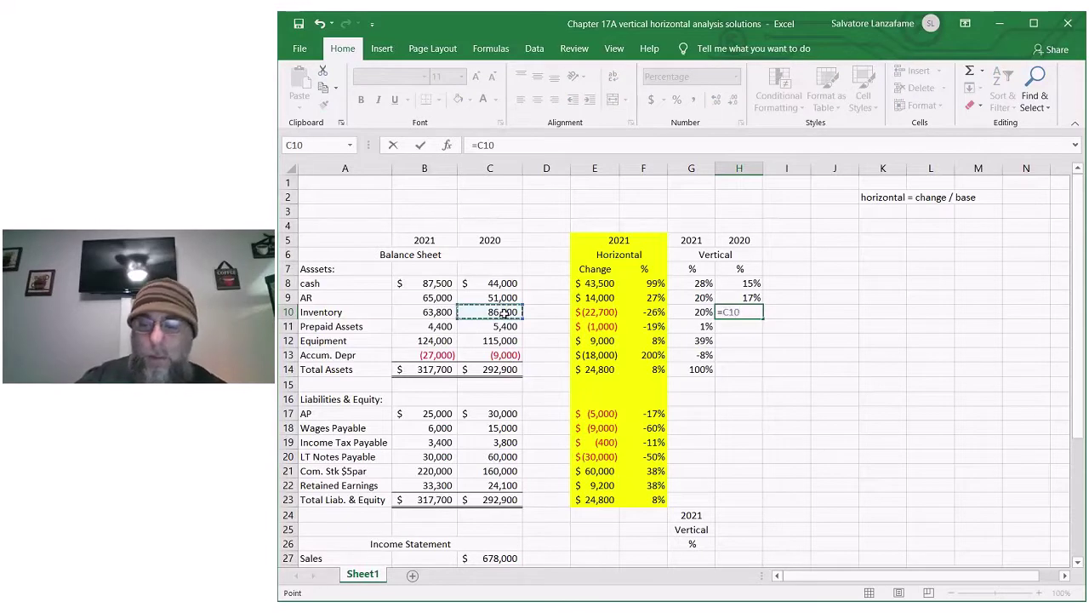
{"action": "type", "text": "/"}
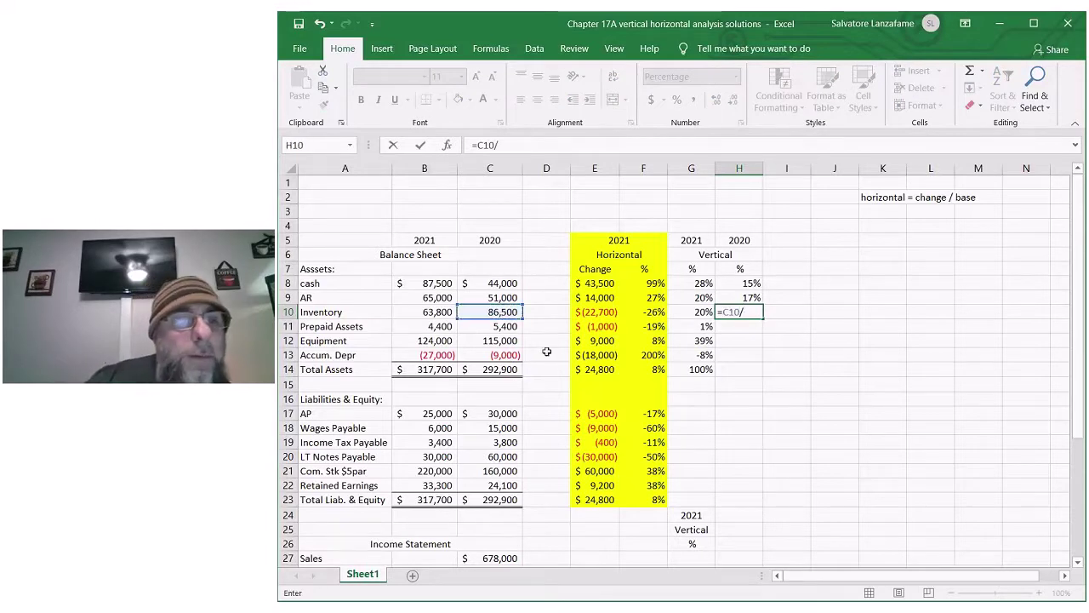
{"action": "left_click", "coordinate": [508, 370]}
{"action": "key", "text": "Return"}
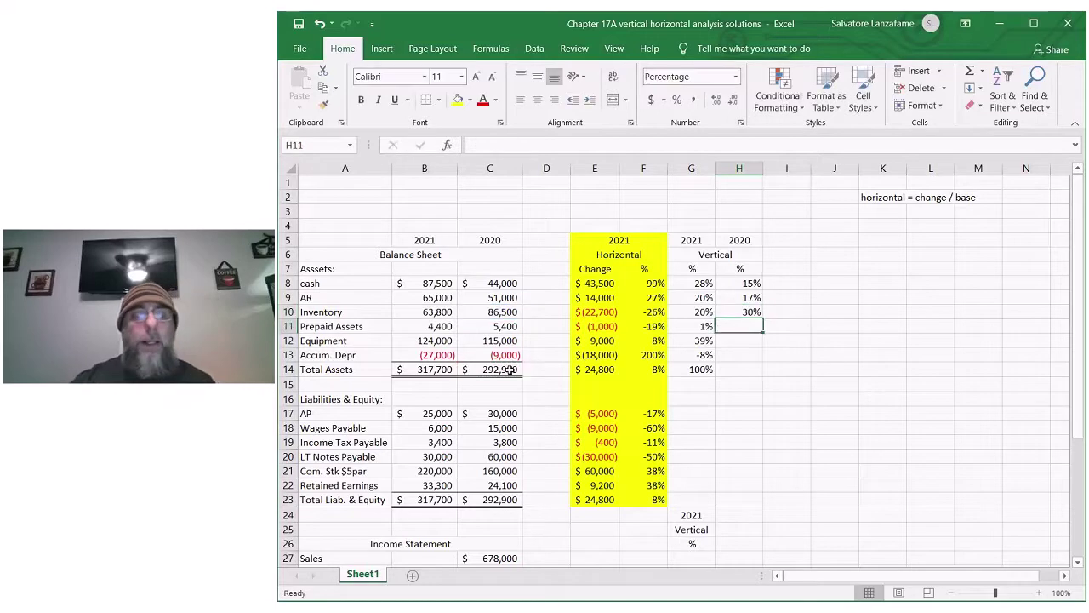
Calculate the 2020 vertical percentage for Prepaid Assets in H11 with =C11/C14.
{"action": "left_click", "coordinate": [749, 313]}
{"action": "left_click_drag", "start_coordinate": [762, 321], "coordinate": [769, 340]}
{"action": "left_click", "coordinate": [733, 326]}
{"action": "type", "text": "="}
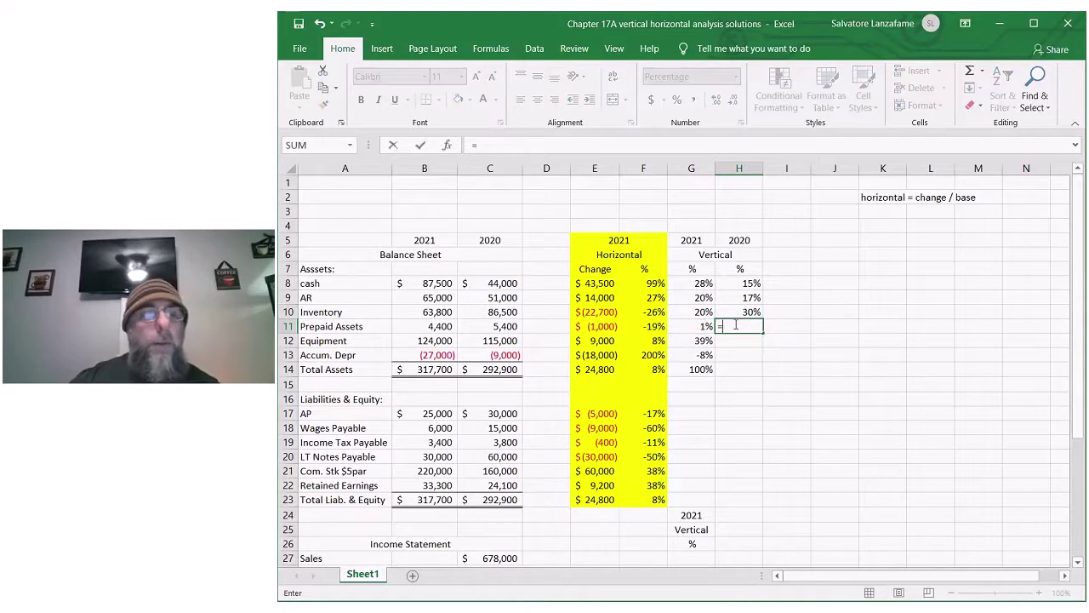
{"action": "left_click", "coordinate": [496, 326]}
{"action": "type", "text": "/"}
{"action": "left_click", "coordinate": [481, 372]}
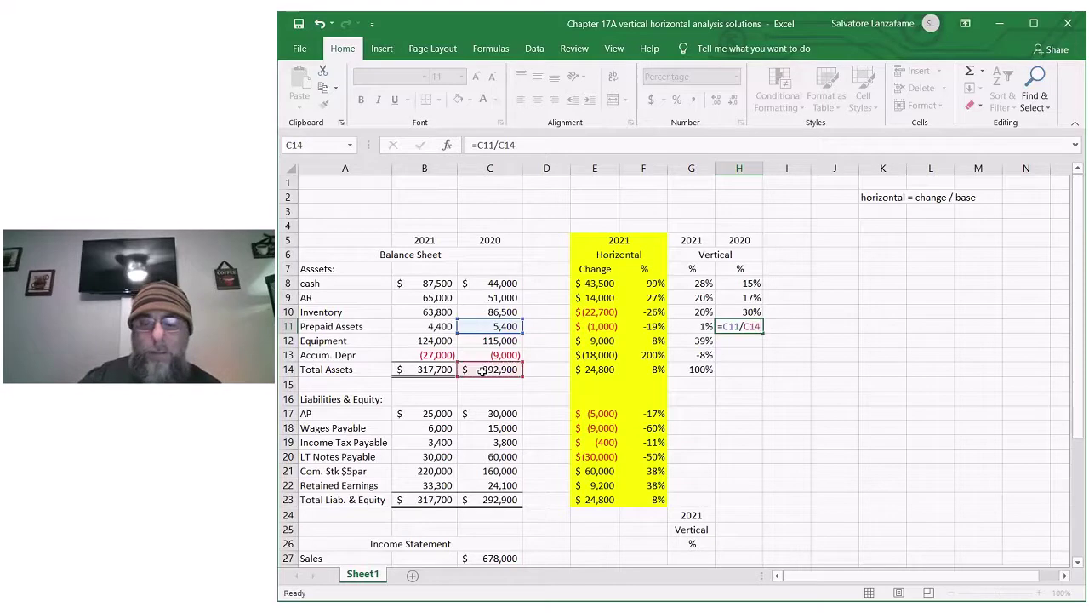
{"action": "key", "text": "Return"}
Calculate the 2020 vertical percentage for Equipment in H12 with =C12/C14.
{"action": "type", "text": "="}
{"action": "left_click", "coordinate": [498, 341]}
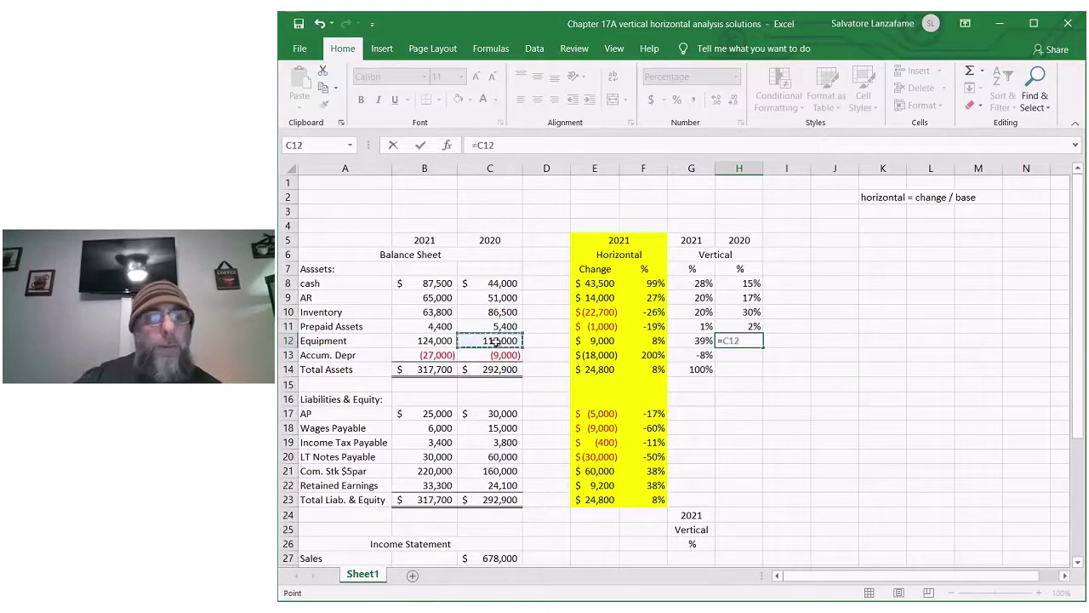
{"action": "type", "text": "/"}
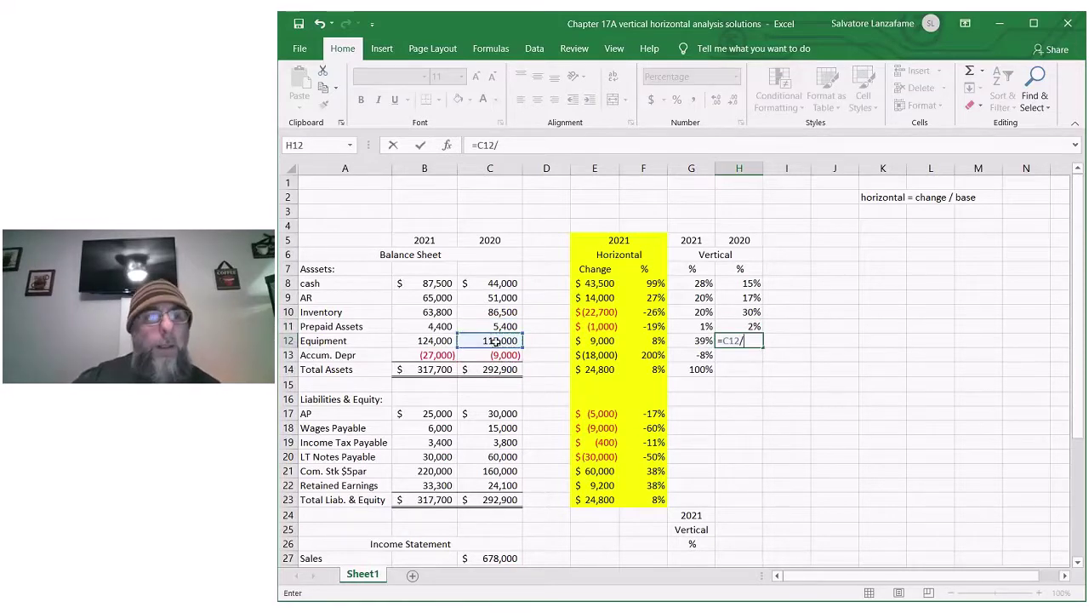
{"action": "left_click", "coordinate": [494, 370]}
{"action": "key", "text": "Return"}
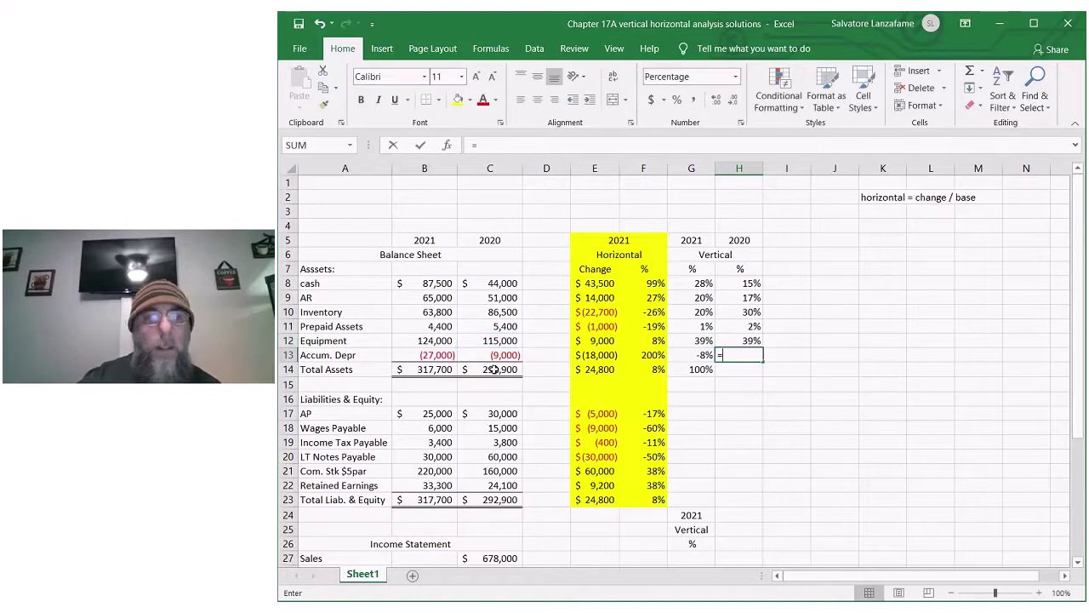
Calculate the 2020 vertical percentage for Accum. Depr in H13 with =C13/C14.
{"action": "type", "text": "="}
{"action": "left_click", "coordinate": [490, 354]}
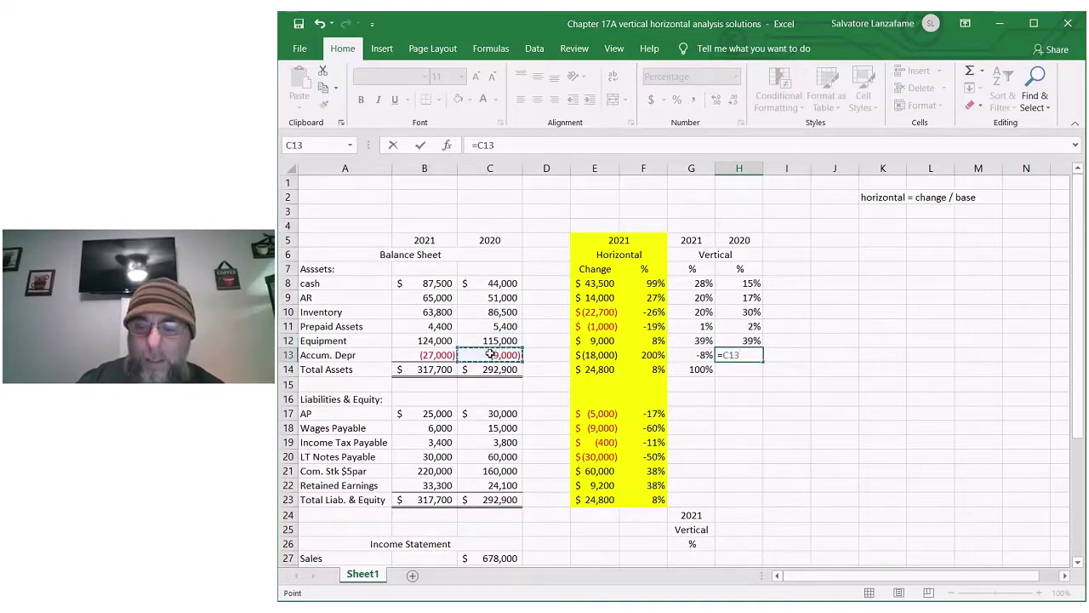
{"action": "type", "text": "/"}
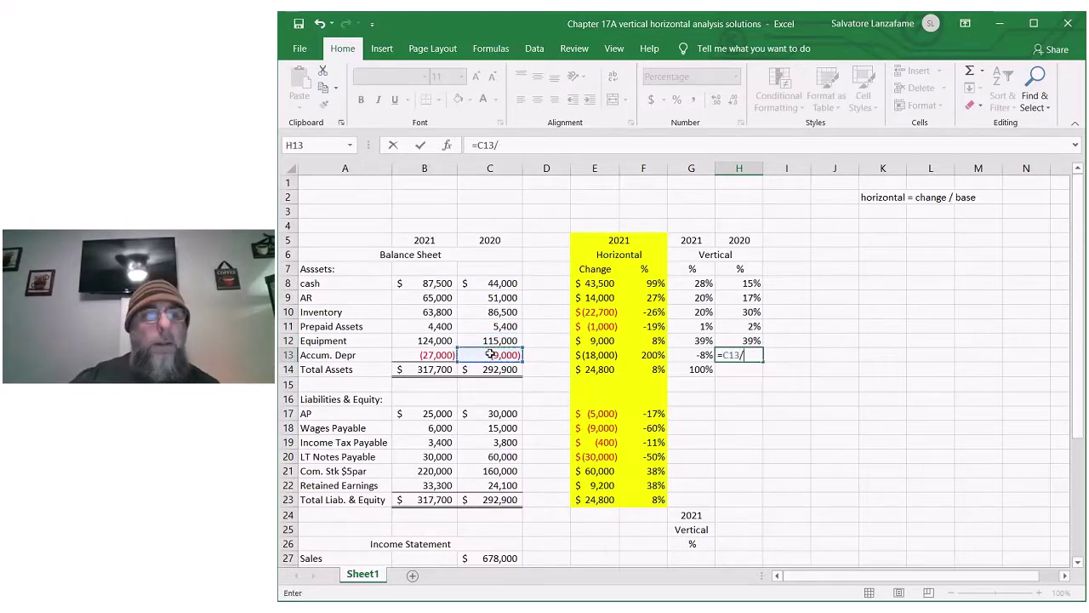
{"action": "left_click", "coordinate": [498, 370]}
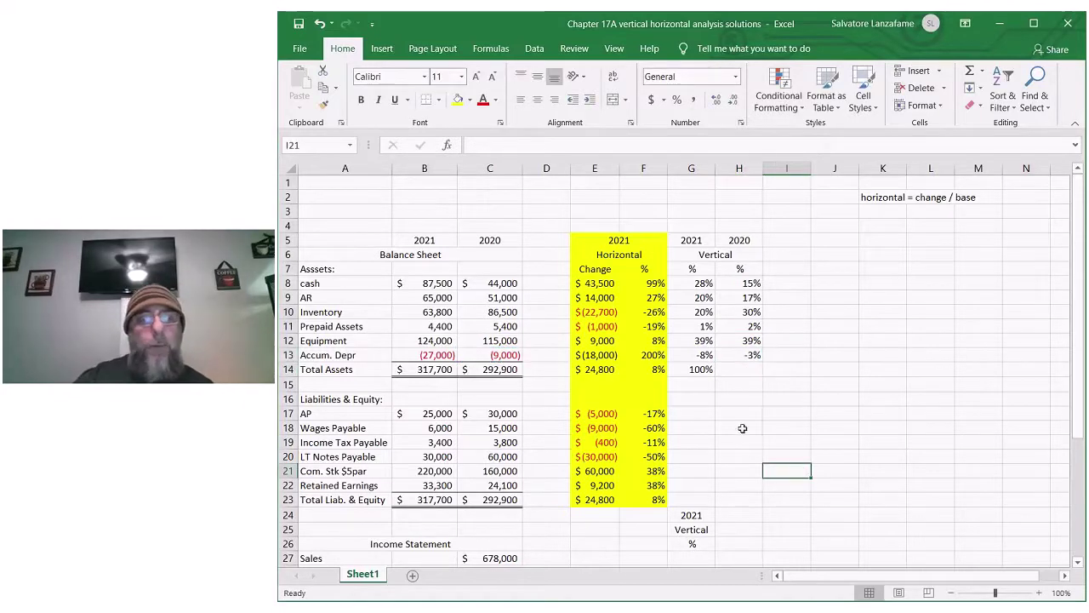
Calculate the 2021 vertical percentage for AP in G17 with =B17/B23.
{"action": "left_click", "coordinate": [690, 414]}
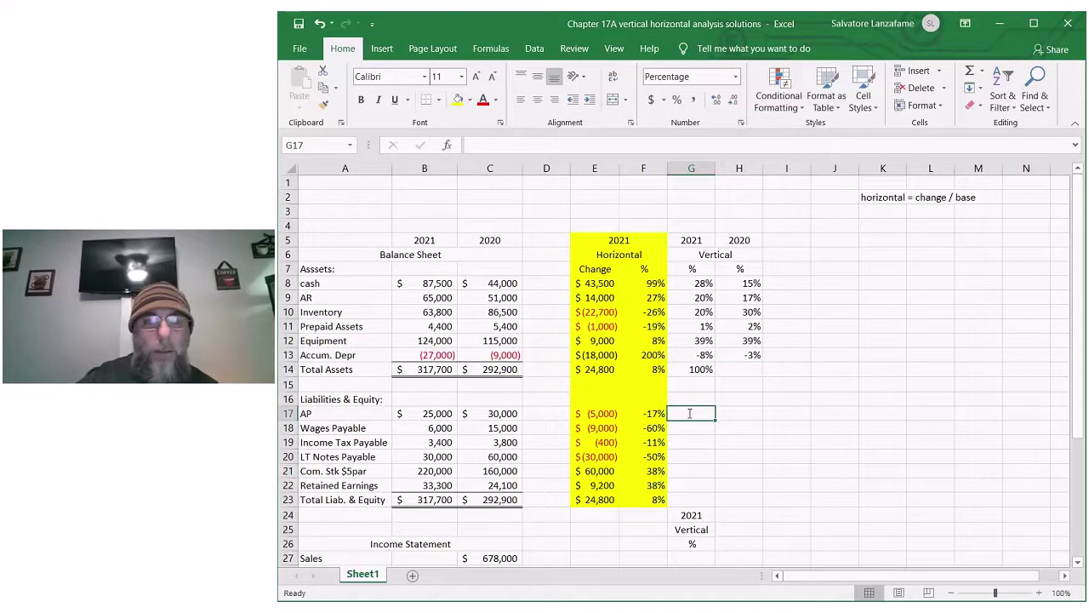
{"action": "type", "text": "="}
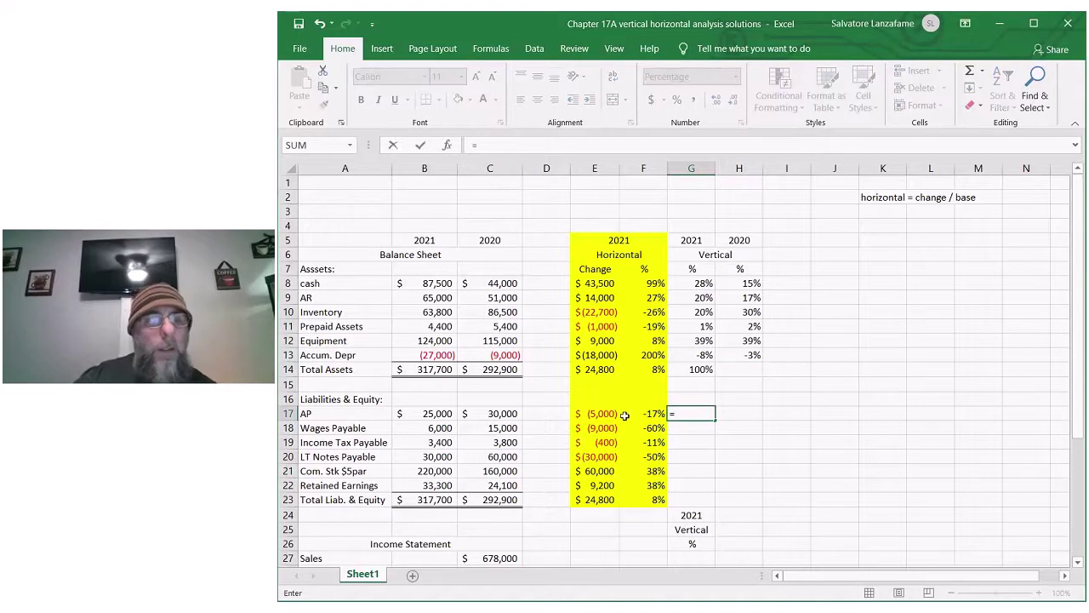
{"action": "left_click", "coordinate": [437, 414]}
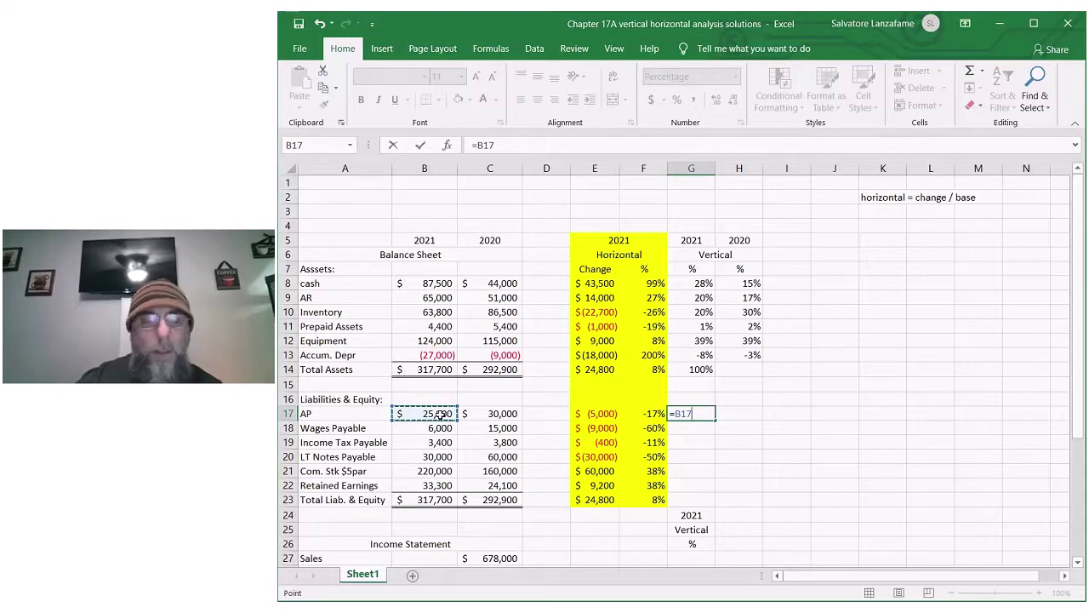
{"action": "type", "text": "/"}
{"action": "left_click", "coordinate": [434, 508]}
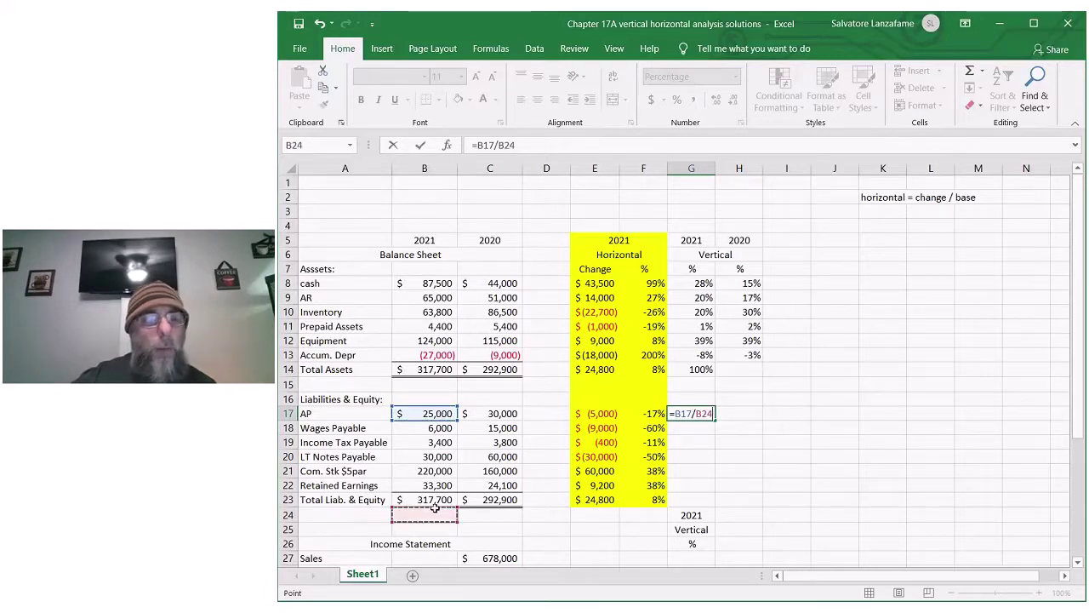
{"action": "key", "text": "Return"}
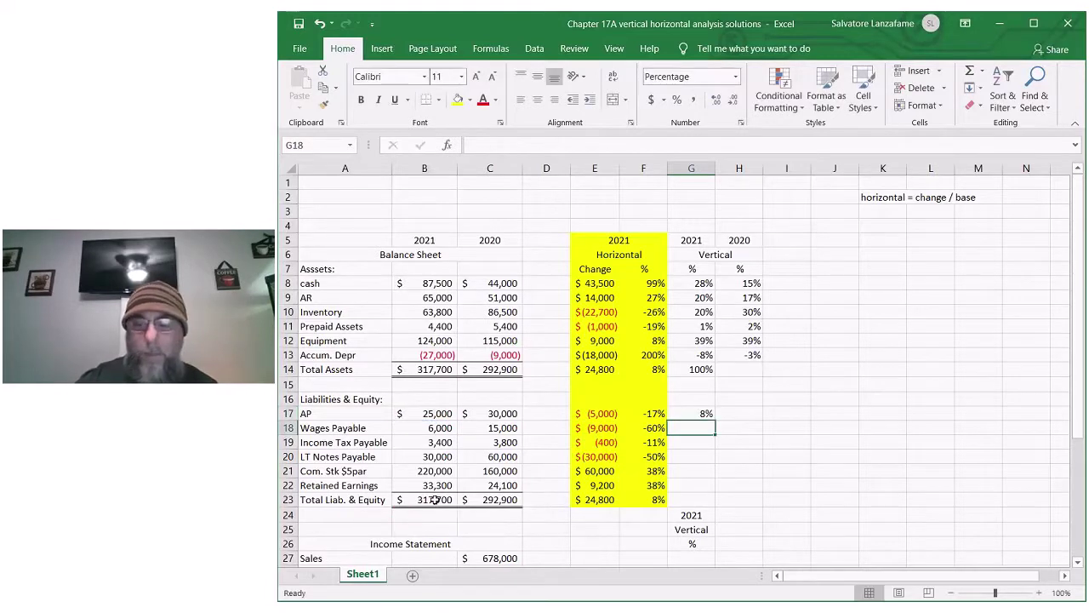
Calculate the 2021 vertical percentage for Wages Payable in G18 with =B18/B23.
{"action": "type", "text": "="}
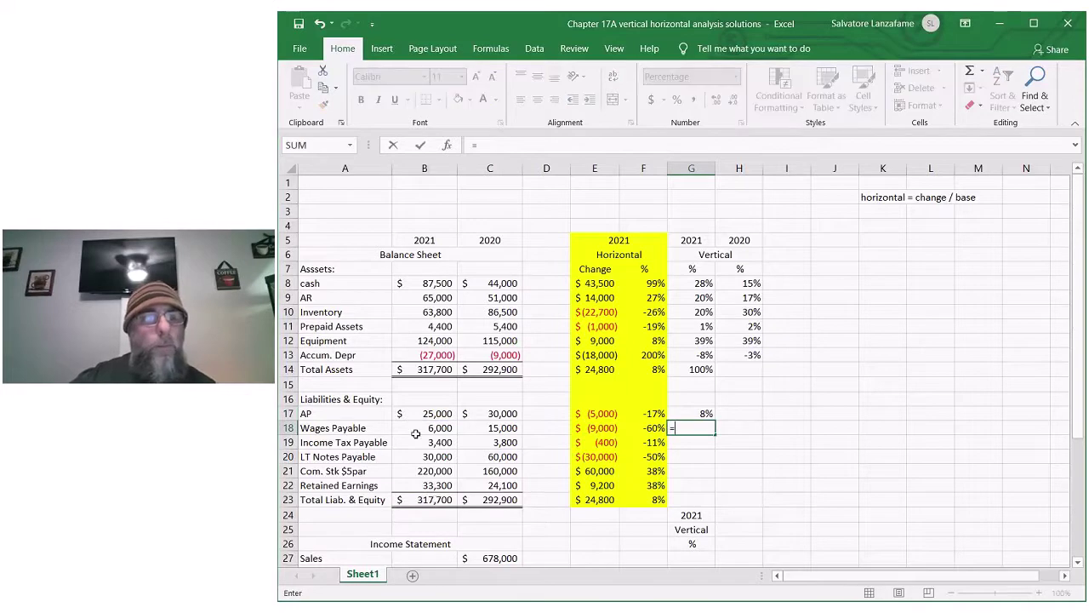
{"action": "left_click", "coordinate": [421, 430]}
{"action": "type", "text": "/"}
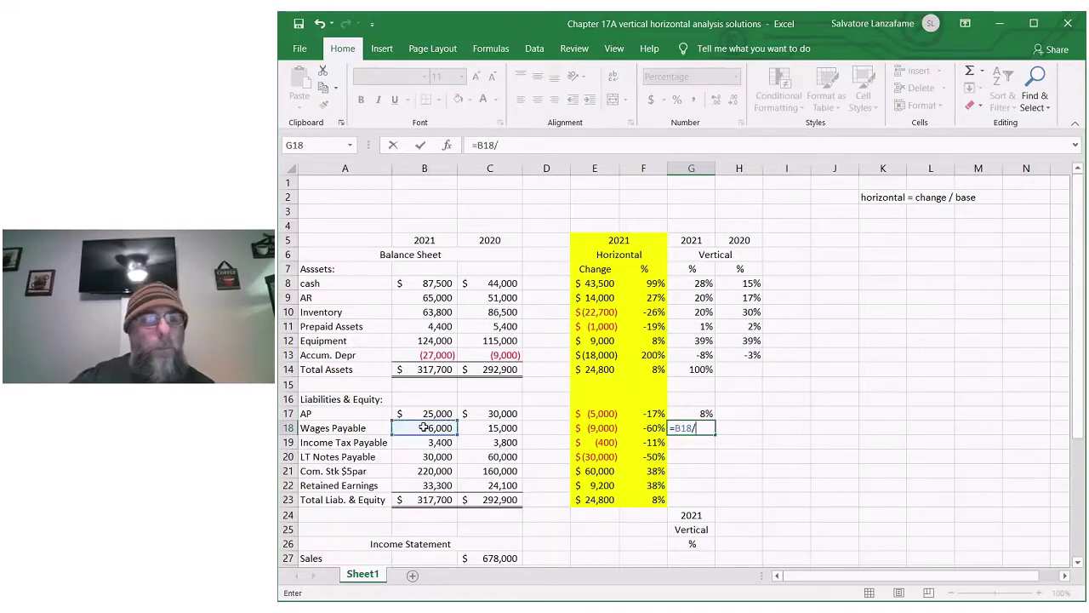
{"action": "left_click", "coordinate": [432, 500]}
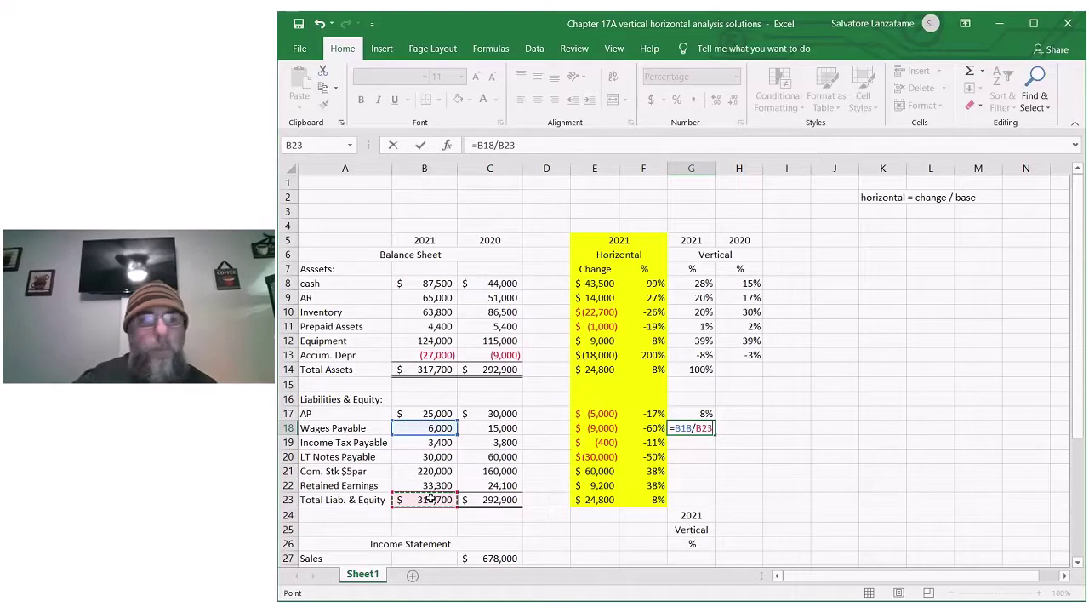
{"action": "key", "text": "Return"}
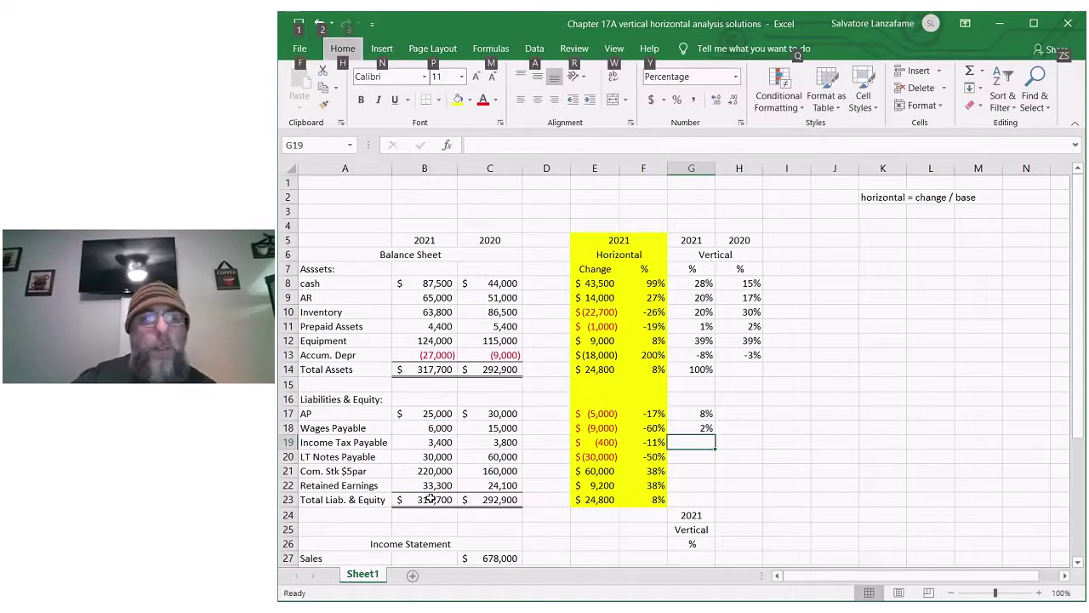
Calculate the 2021 vertical percentage for Income Tax Payable in G19 with =B19/B23.
{"action": "left_click", "coordinate": [438, 443]}
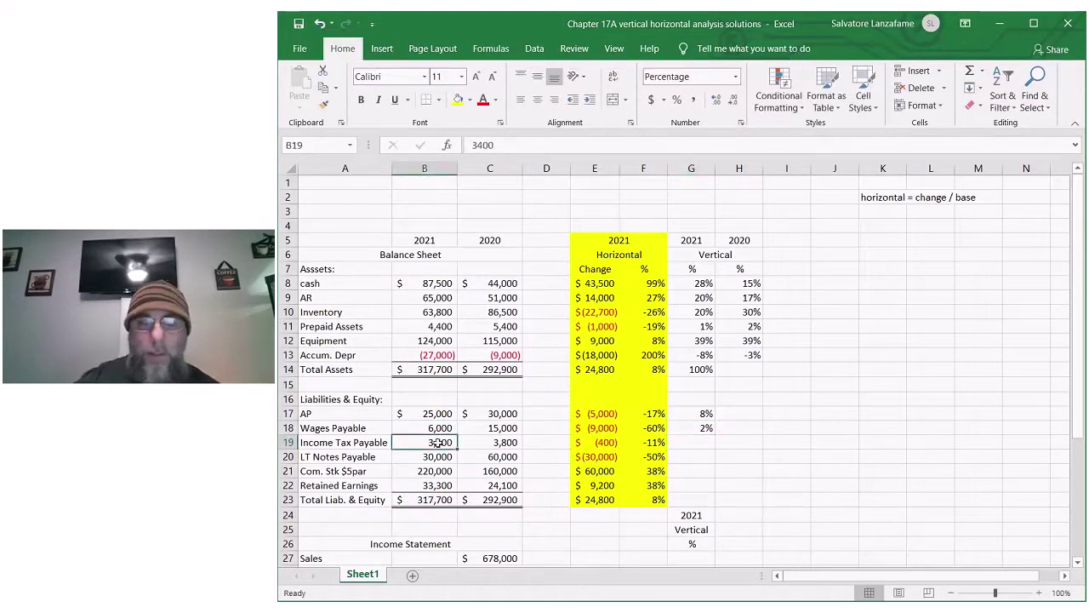
{"action": "left_click", "coordinate": [703, 443]}
{"action": "type", "text": "="}
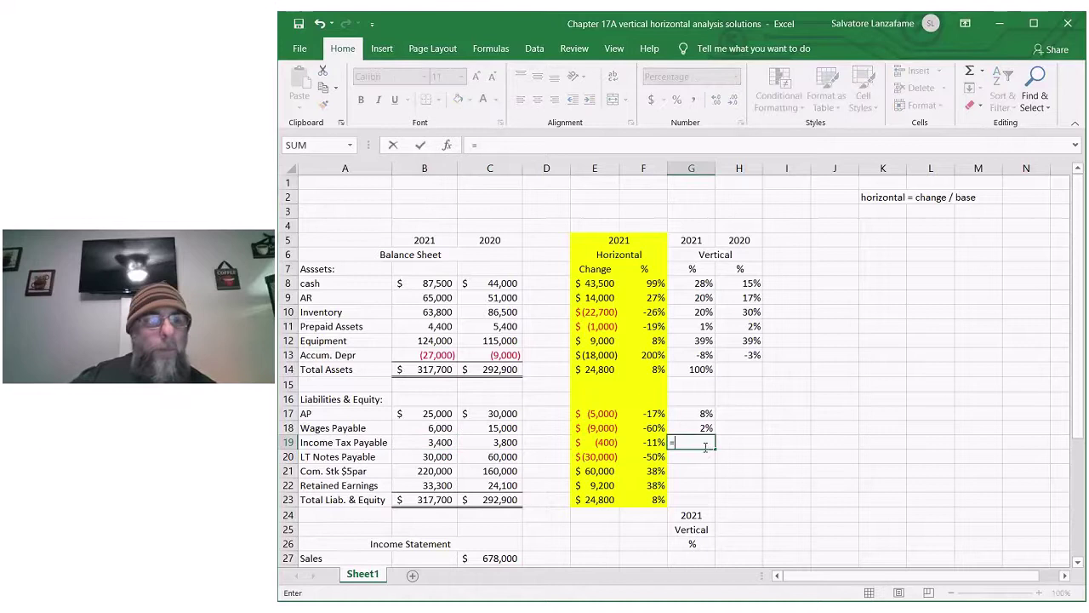
{"action": "left_click", "coordinate": [444, 443]}
{"action": "type", "text": "/"}
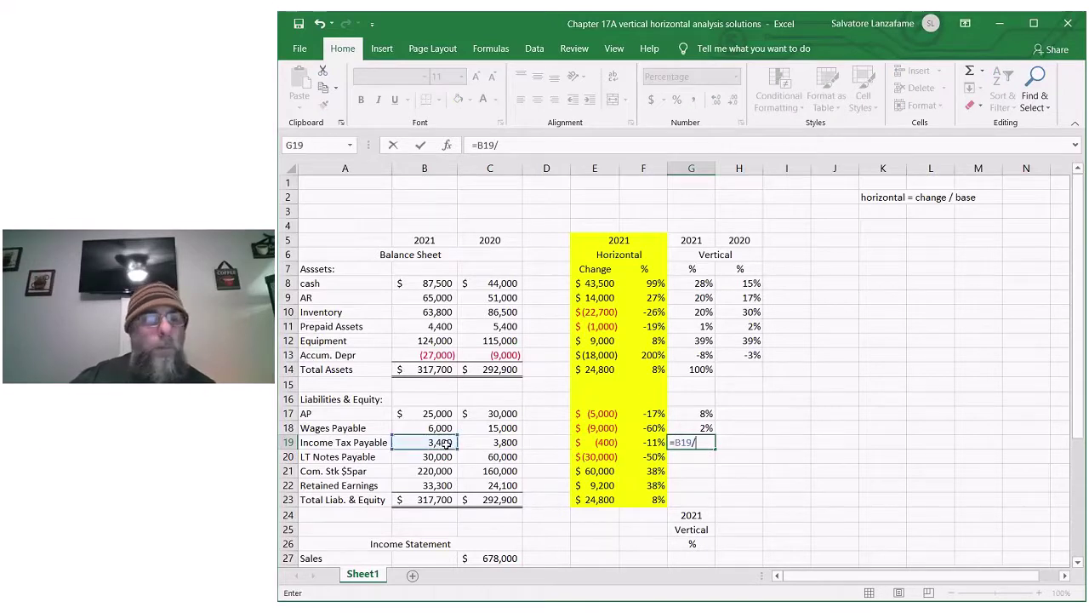
{"action": "left_click", "coordinate": [440, 500]}
{"action": "key", "text": "Return"}
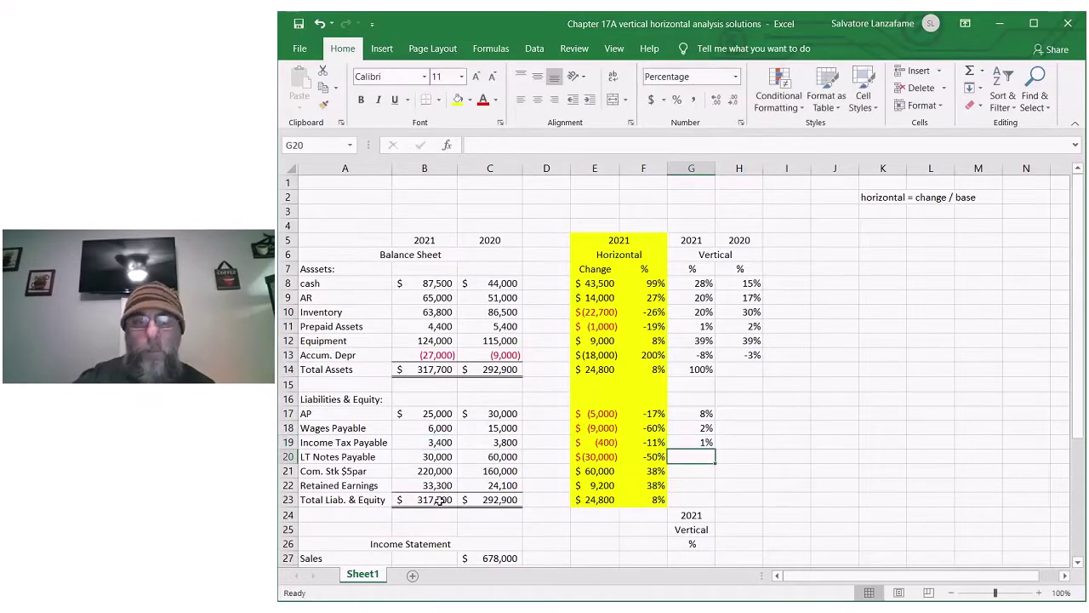
Calculate the 2021 vertical percentage for LT Notes Payable in G20 with =B20/B23.
{"action": "type", "text": "="}
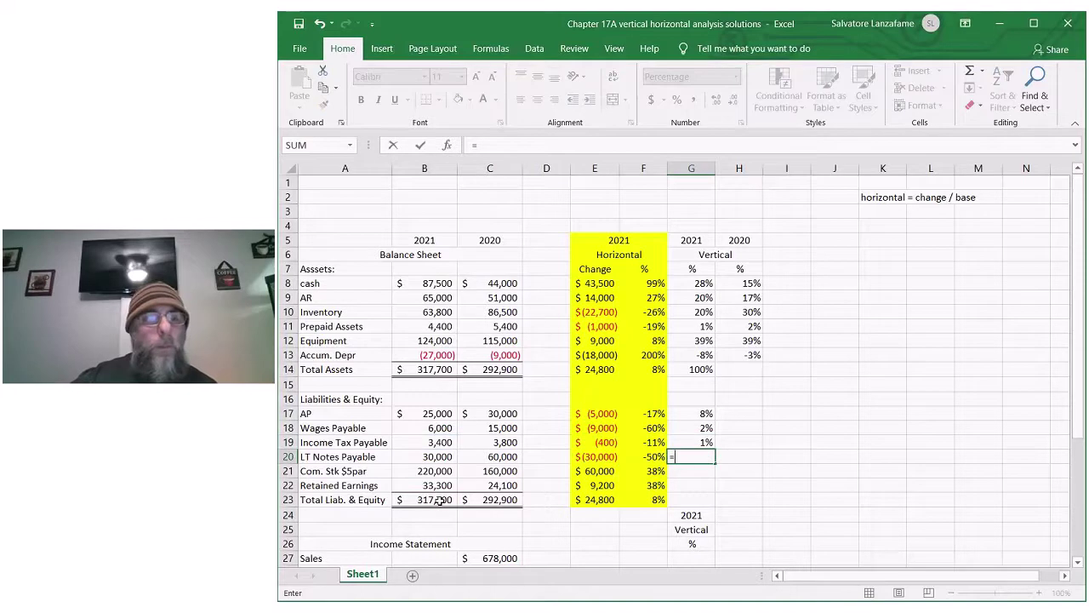
{"action": "left_click", "coordinate": [430, 459]}
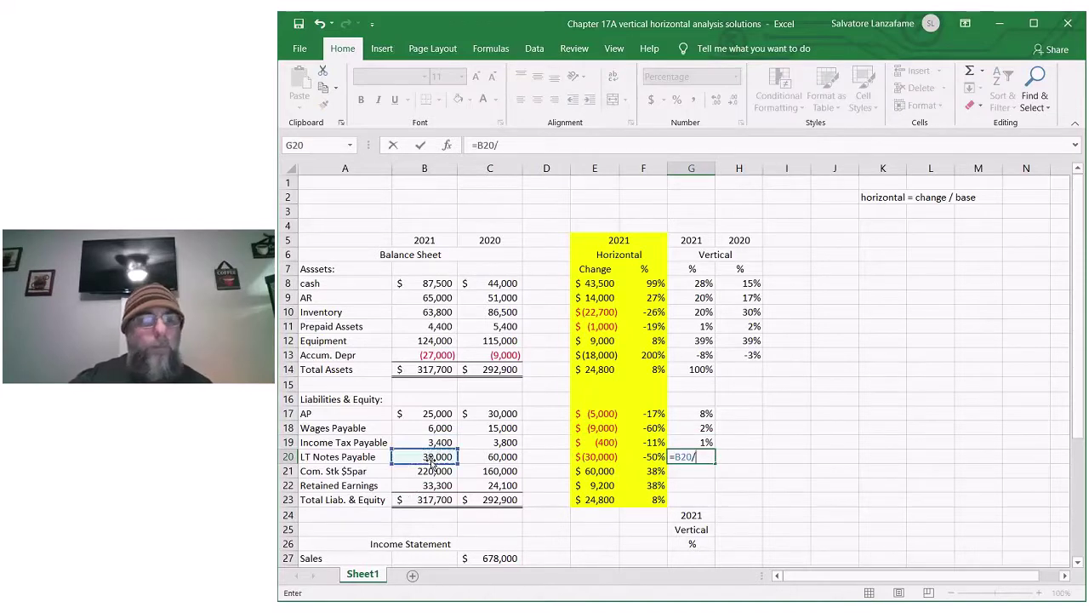
{"action": "type", "text": "/"}
{"action": "left_click", "coordinate": [443, 500]}
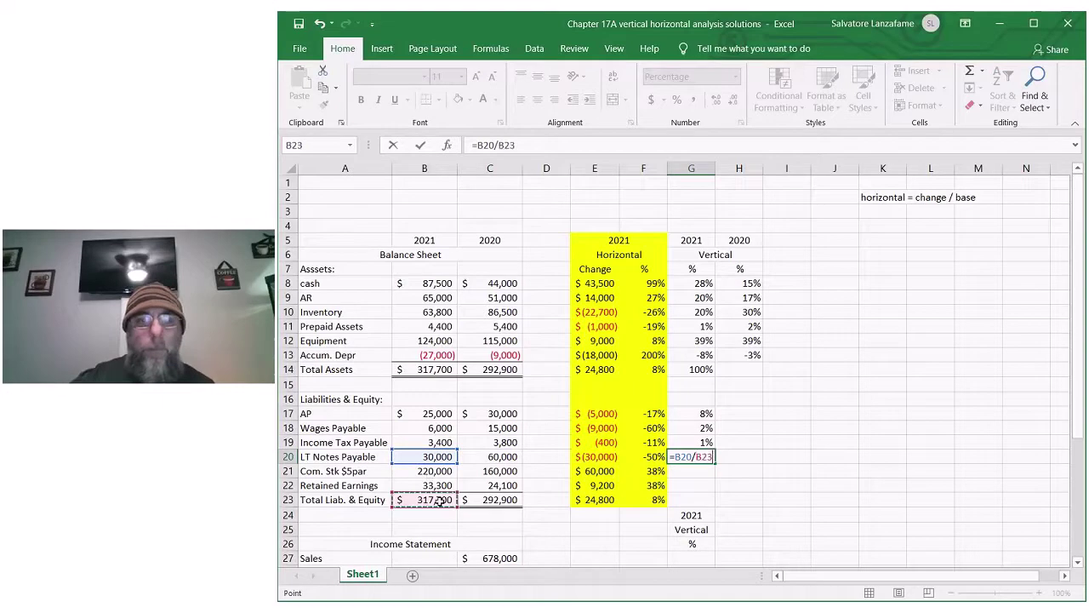
{"action": "key", "text": "Return"}
Calculate the 2021 vertical percentage for Com. Stk $5par in G21 with =B21/B23.
{"action": "type", "text": "="}
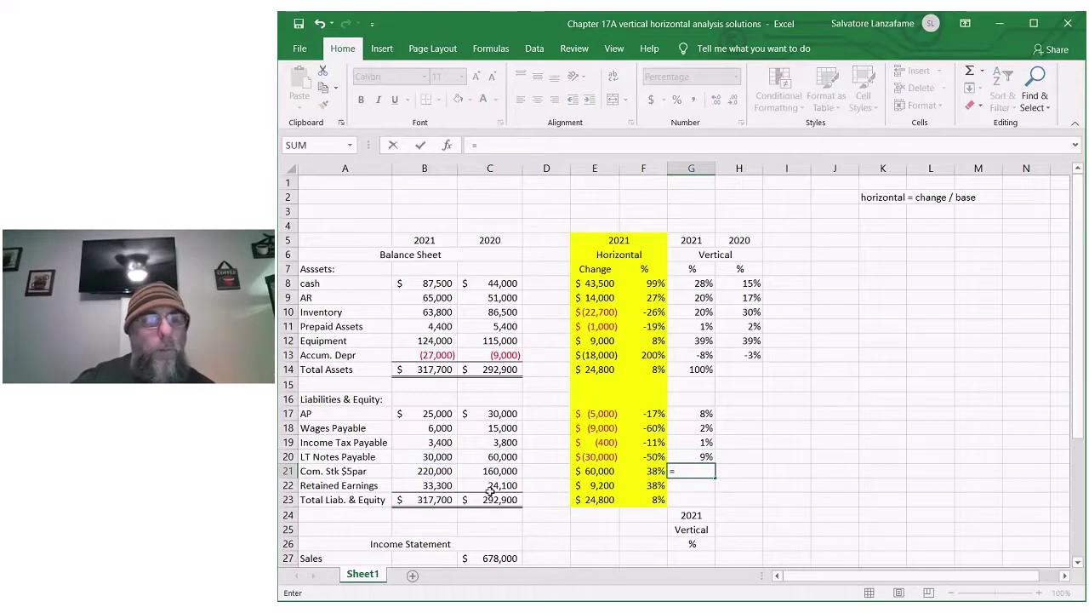
{"action": "left_click", "coordinate": [429, 471]}
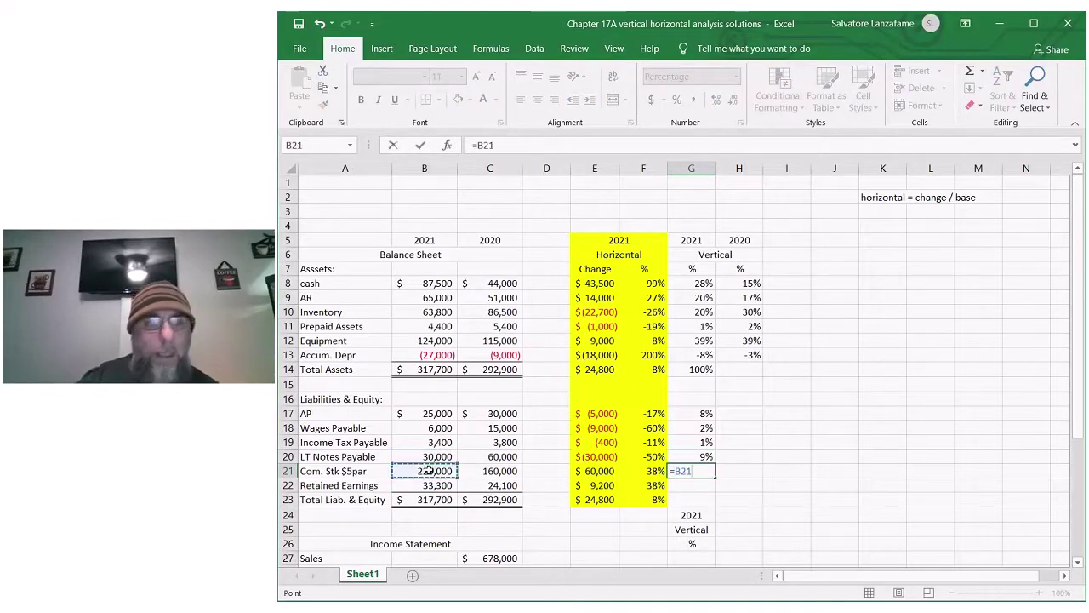
{"action": "type", "text": "/"}
{"action": "left_click", "coordinate": [435, 500]}
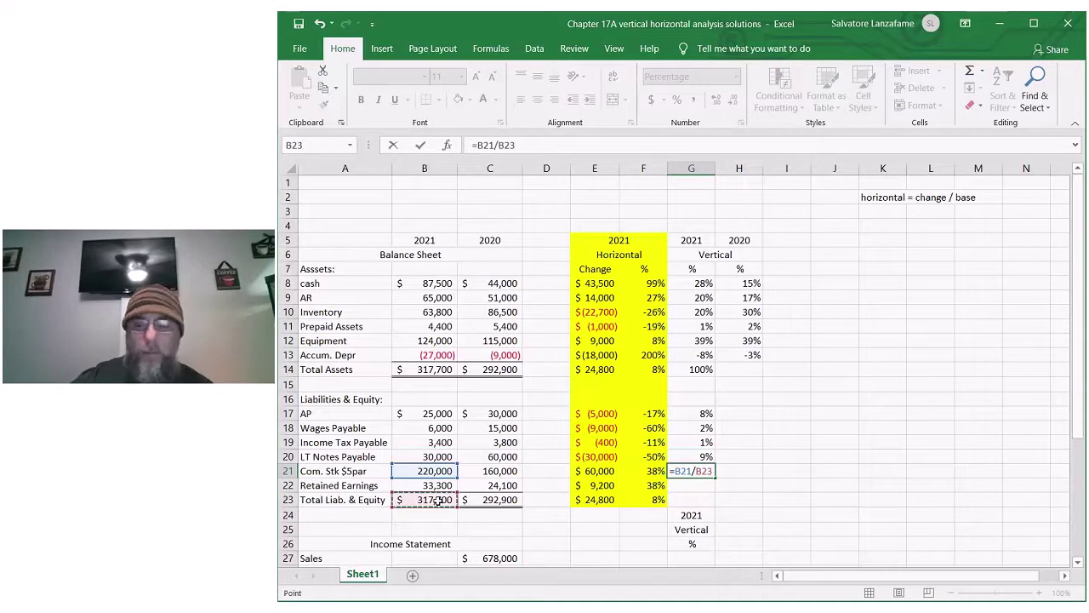
{"action": "key", "text": "Return"}
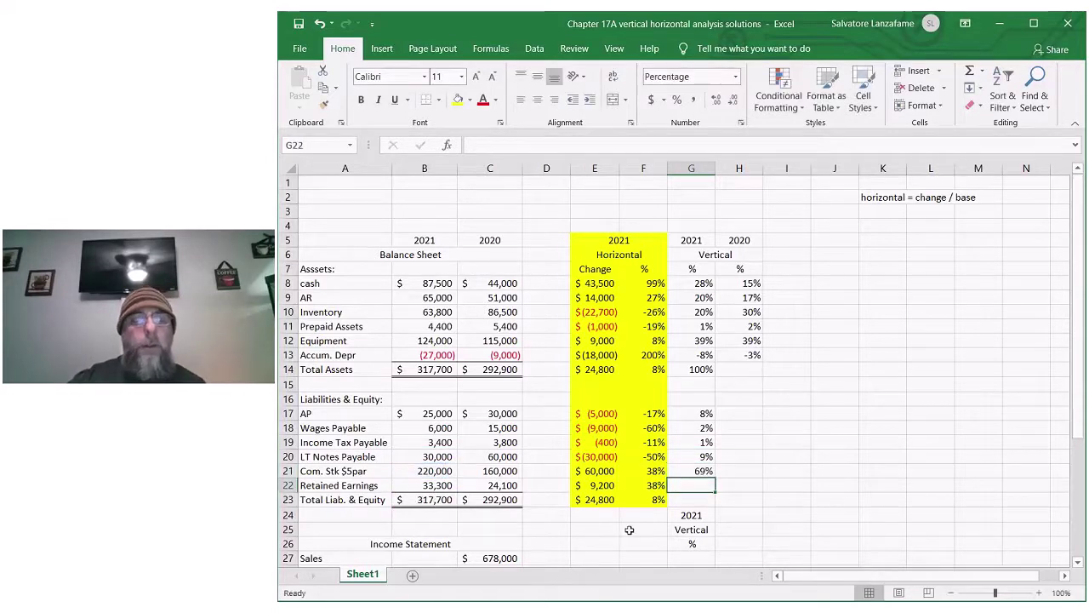
Calculate the 2021 vertical percentage for Retained Earnings in G22 with =B22/B23.
{"action": "type", "text": "="}
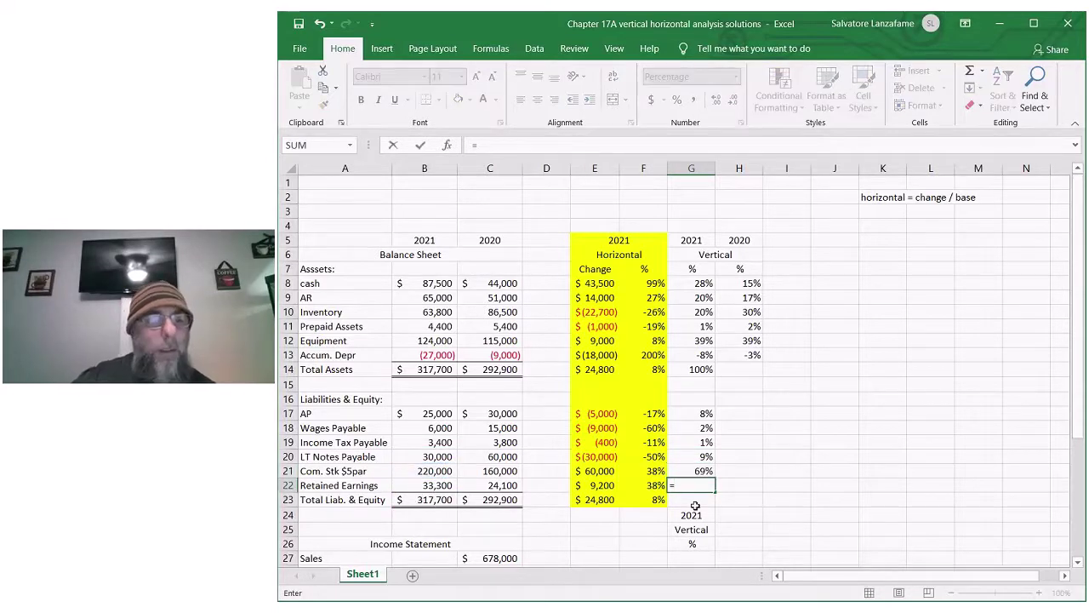
{"action": "left_click", "coordinate": [427, 485]}
{"action": "type", "text": "/"}
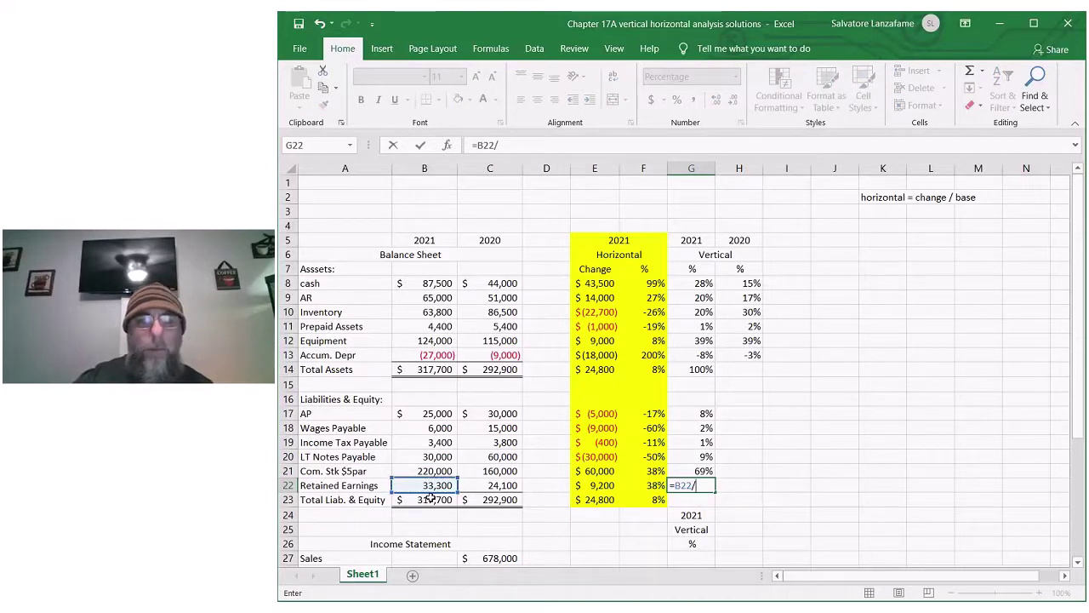
{"action": "left_click", "coordinate": [431, 499]}
{"action": "key", "text": "Return"}
Try to calculate the 2021 vertical percentage for Total Liab. & Equity in G23 with =B23/, accepting the suggested correction to =B23.
{"action": "type", "text": "="}
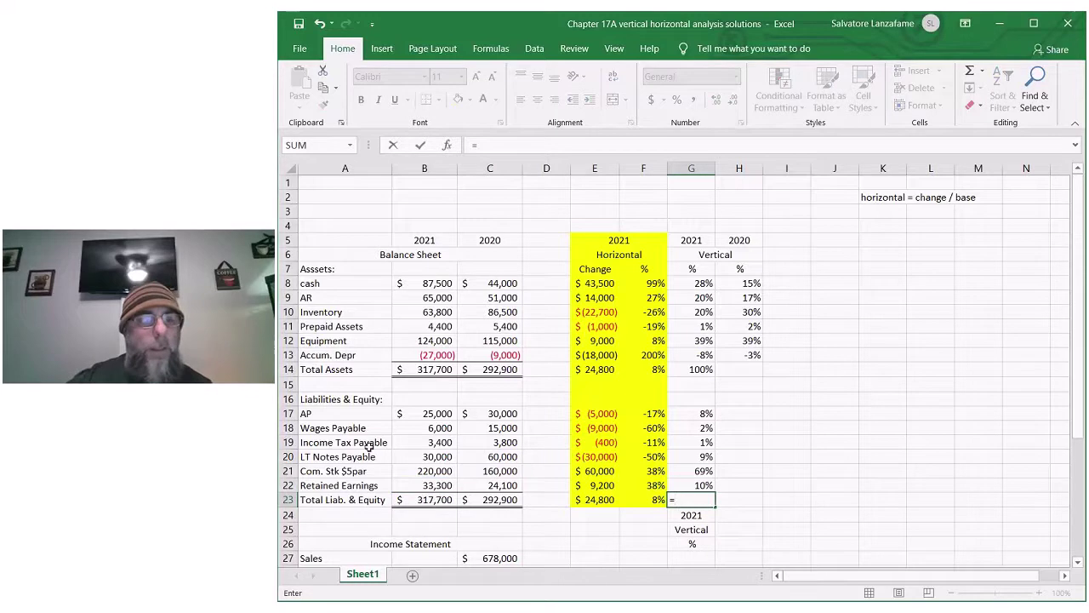
{"action": "left_click", "coordinate": [424, 505]}
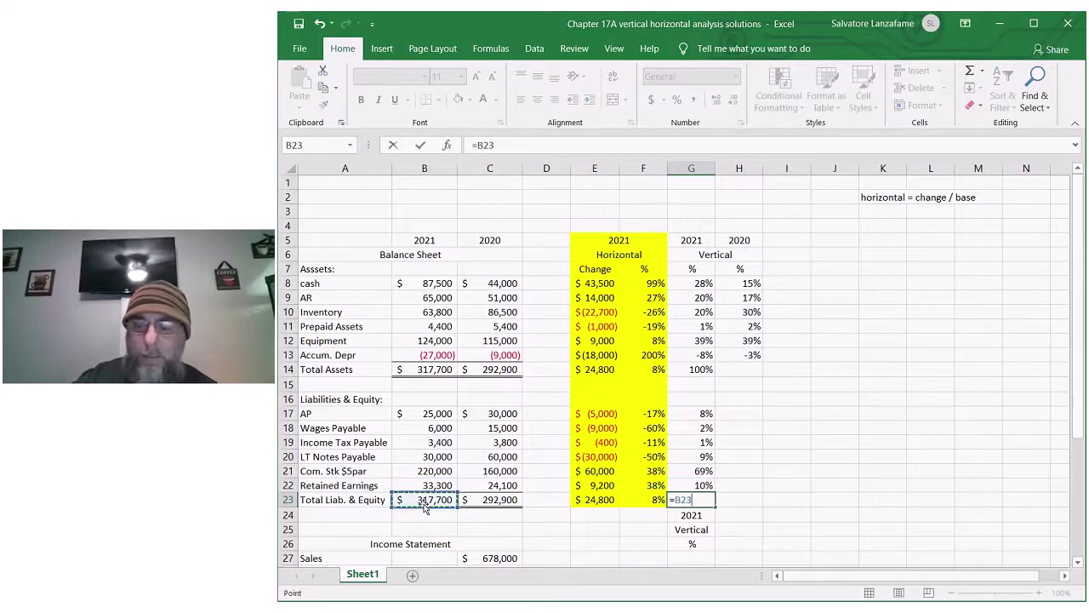
{"action": "type", "text": "/"}
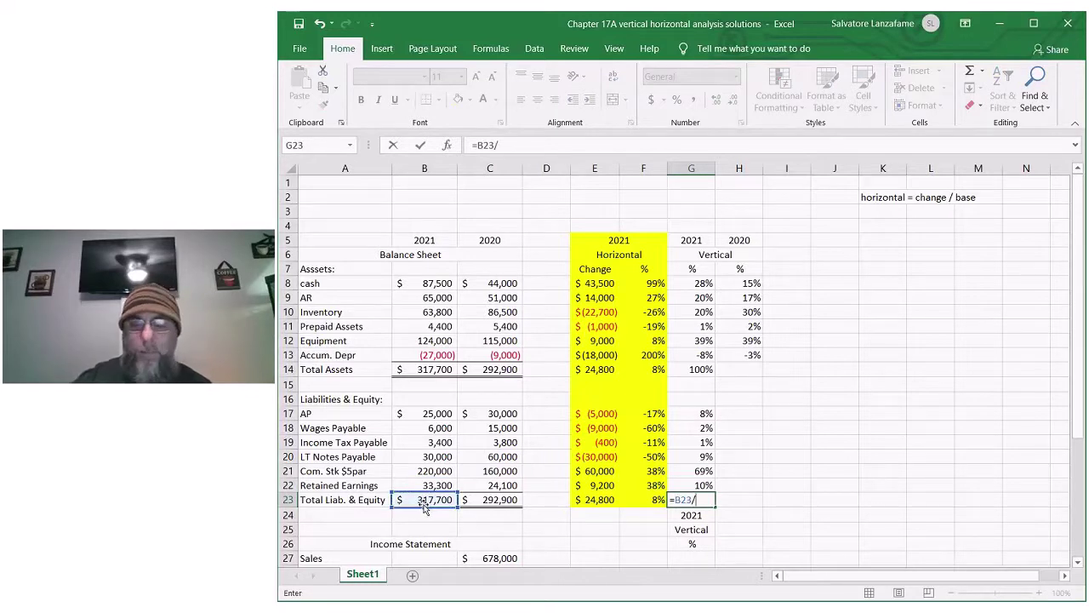
{"action": "key", "text": "Return"}
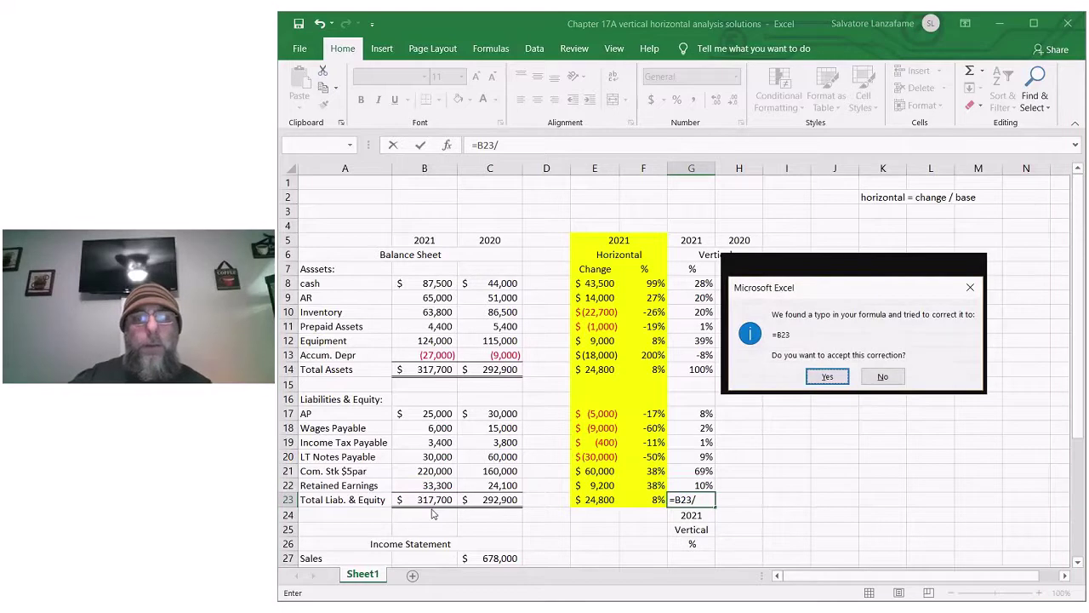
{"action": "left_click", "coordinate": [827, 376]}
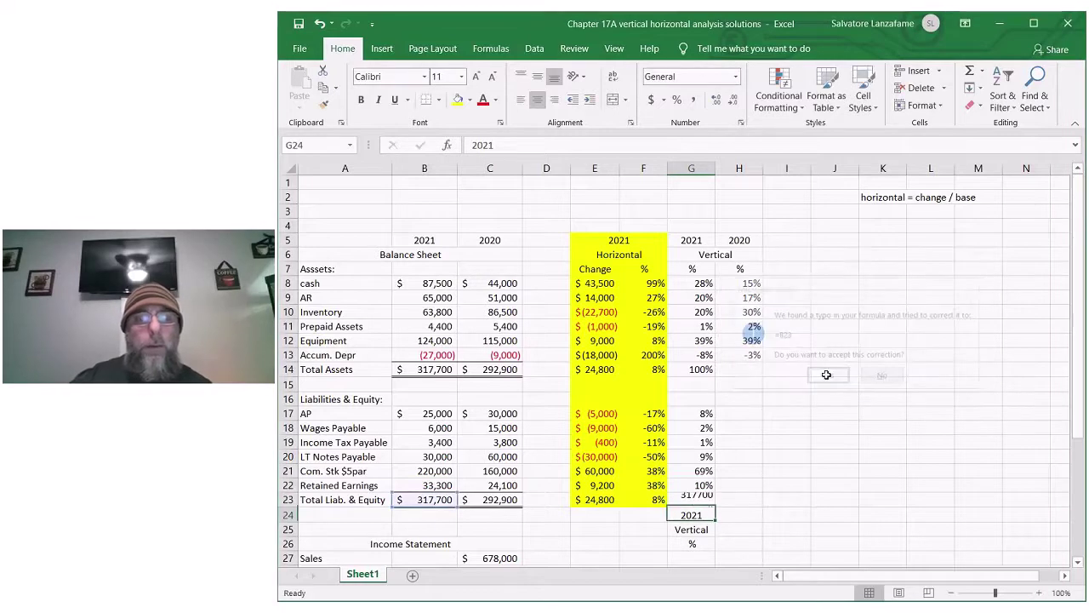
Calculate the 2021 vertical percentage for Total Liab. & Equity in G23 with =B23/B23 and format it as a percentage.
{"action": "left_click", "coordinate": [697, 502]}
{"action": "type", "text": "="}
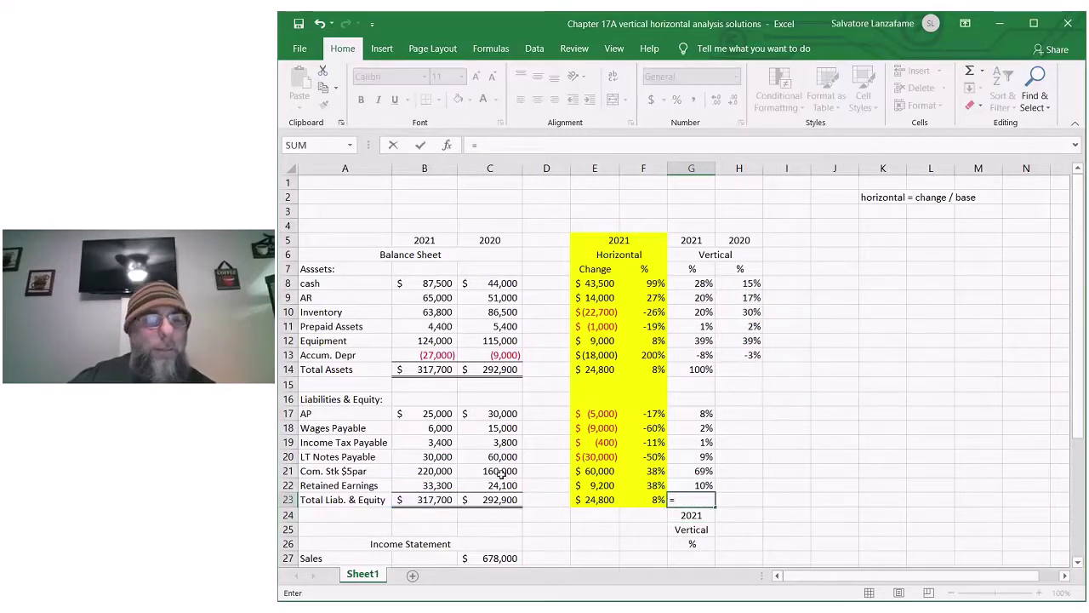
{"action": "left_click", "coordinate": [444, 504]}
{"action": "type", "text": "/"}
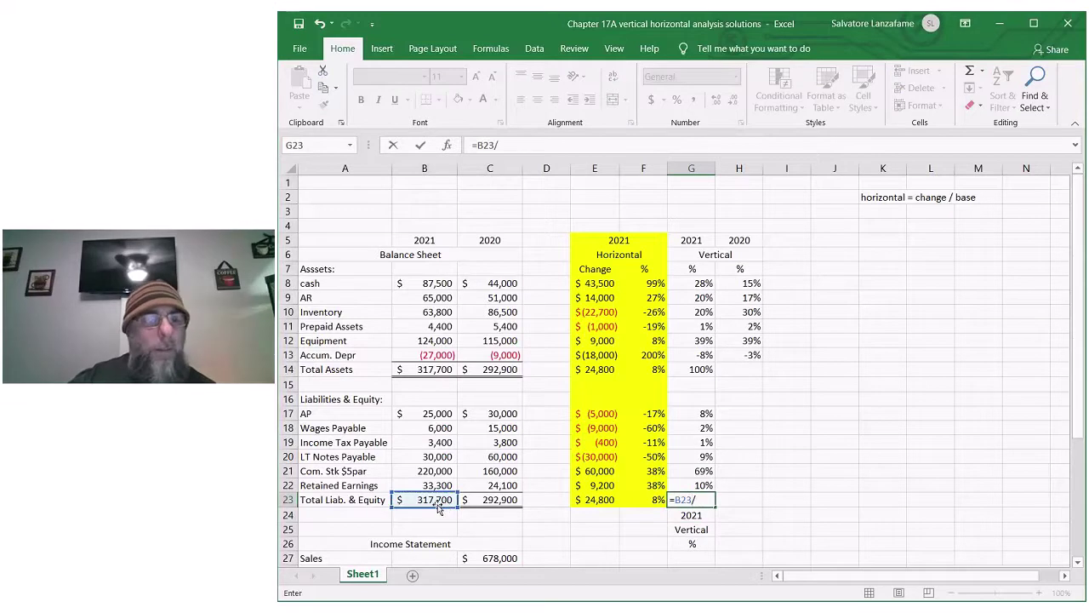
{"action": "left_click", "coordinate": [434, 503]}
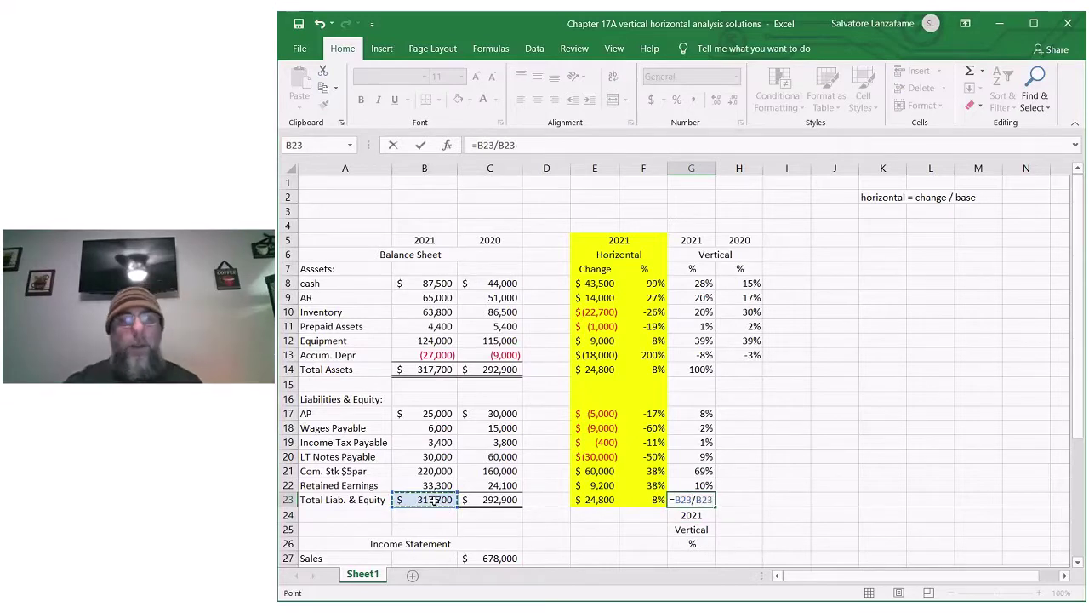
{"action": "key", "text": "Return"}
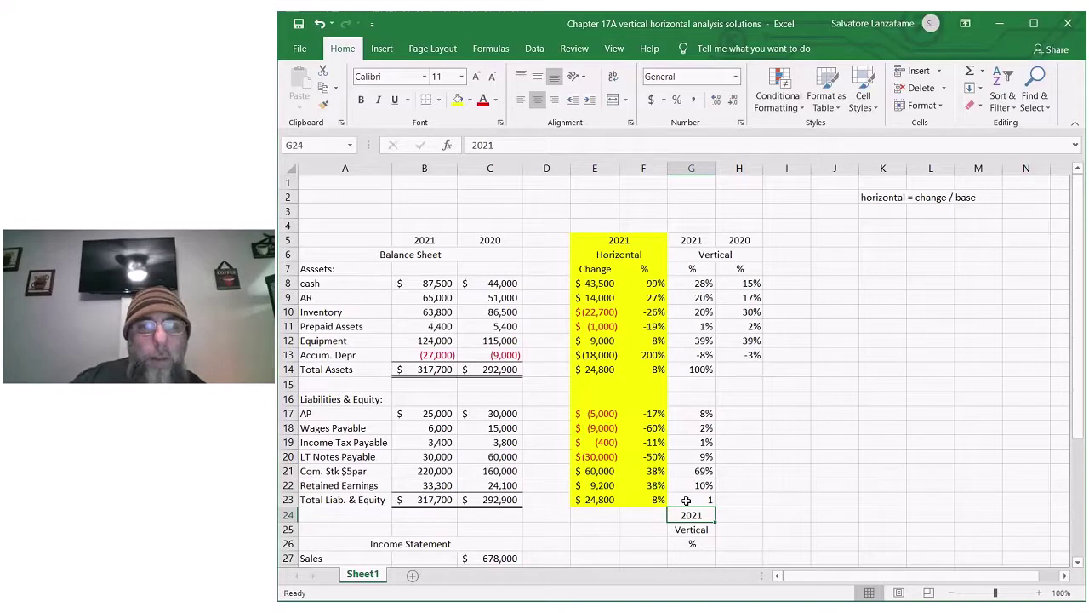
{"action": "key", "text": "Up"}
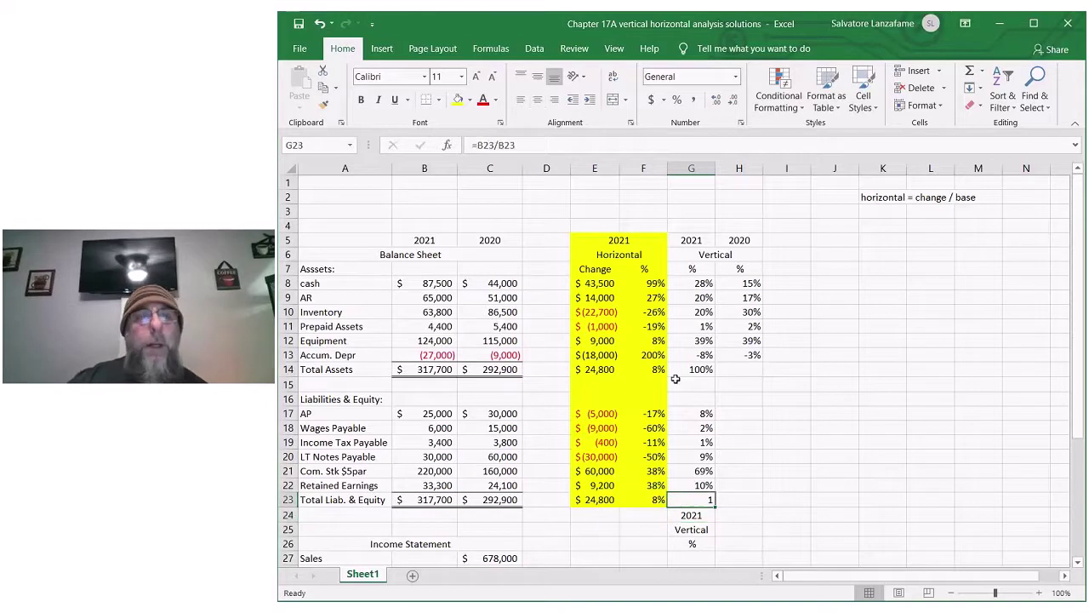
{"action": "left_click", "coordinate": [677, 99]}
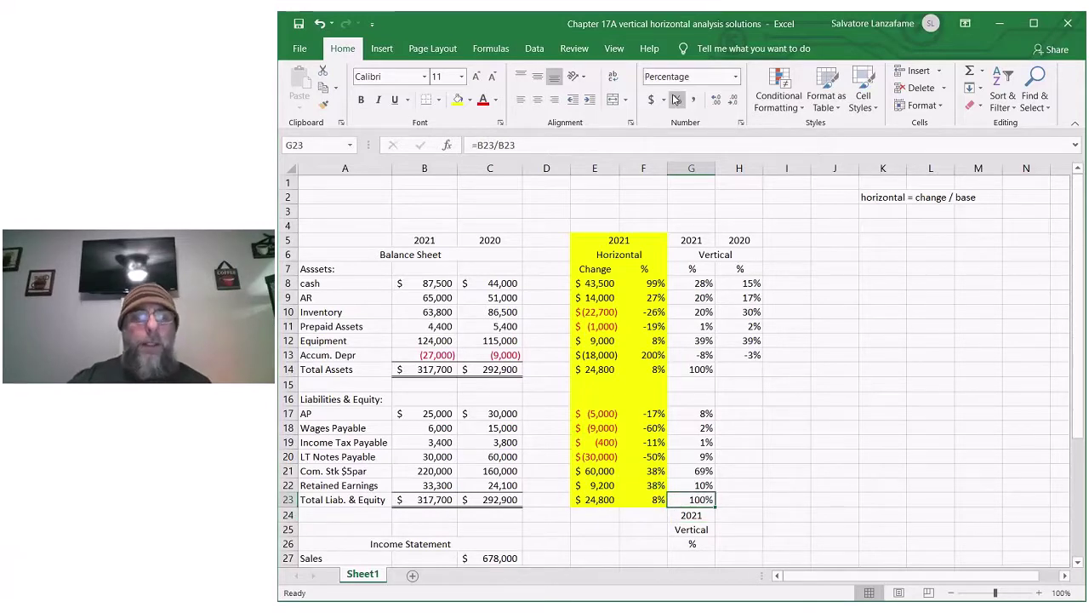
{"action": "left_click", "coordinate": [785, 428]}
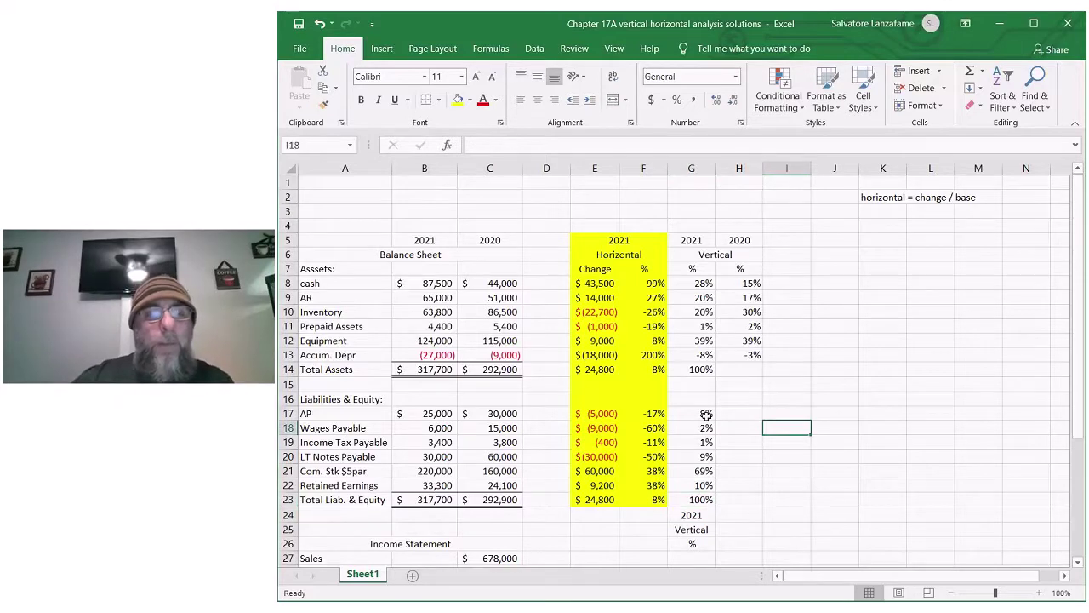
Fill the AP vertical percentage from G17 into H17 and re-enter the 2020 formula there as =C17/C23.
{"action": "left_click", "coordinate": [706, 414]}
{"action": "left_click_drag", "start_coordinate": [714, 420], "coordinate": [753, 420]}
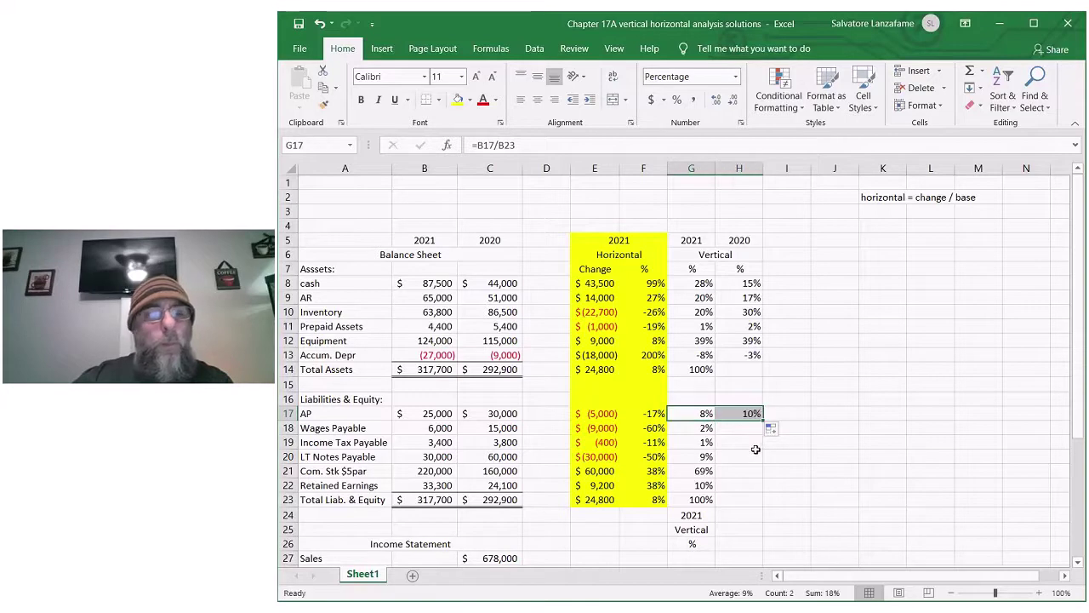
{"action": "left_click", "coordinate": [733, 413]}
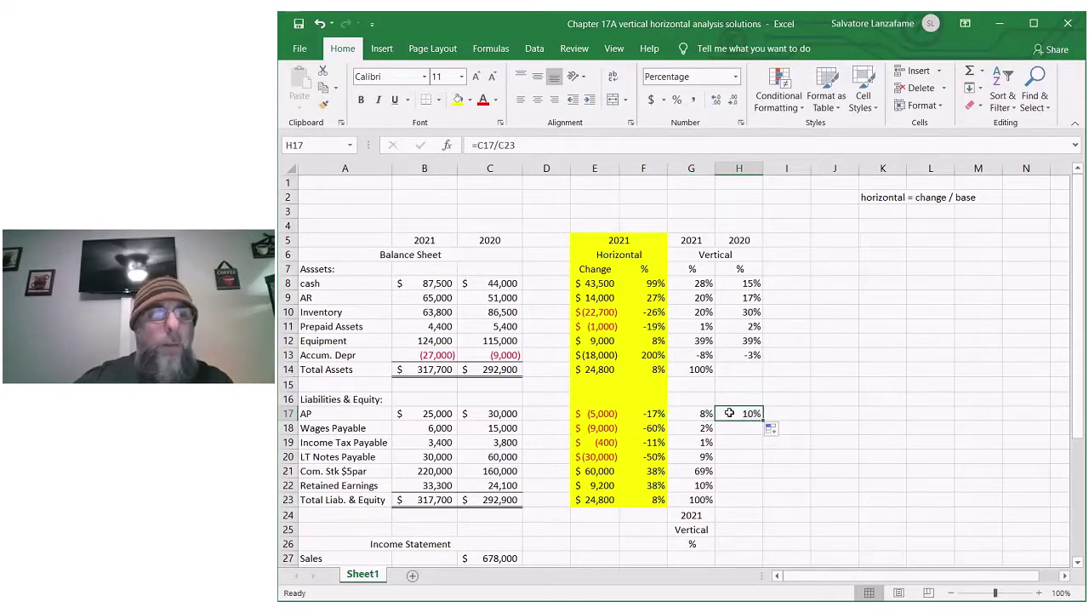
{"action": "type", "text": "="}
{"action": "left_click", "coordinate": [501, 414]}
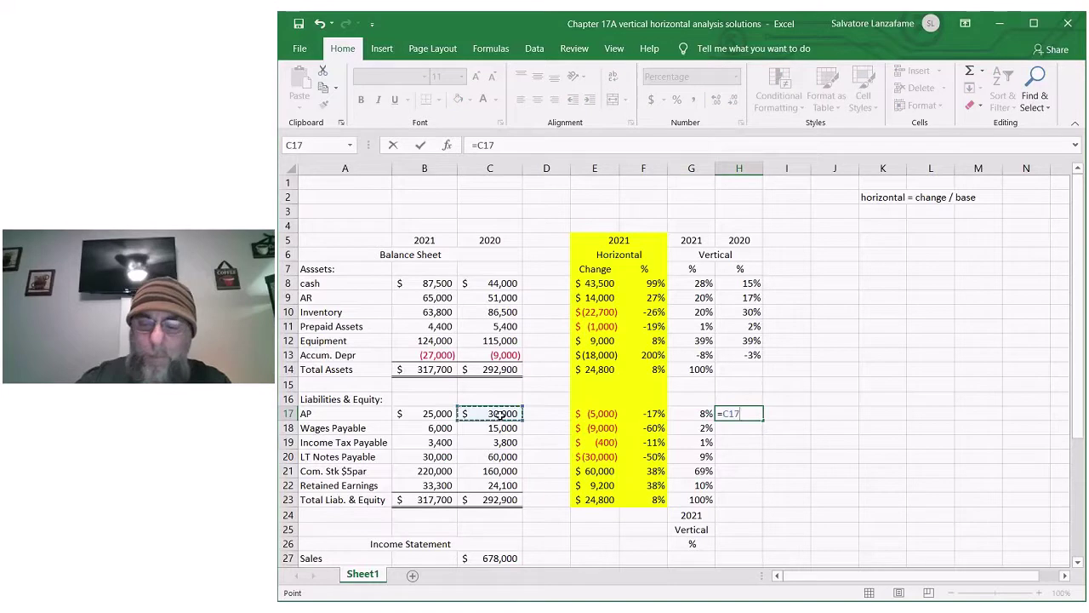
{"action": "type", "text": "/"}
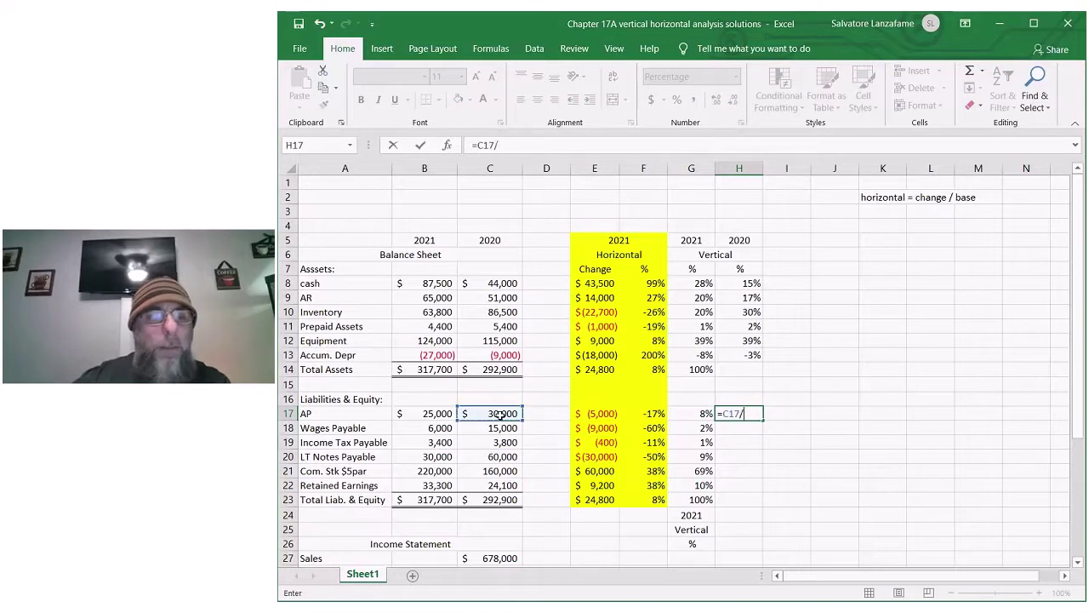
{"action": "left_click", "coordinate": [507, 500]}
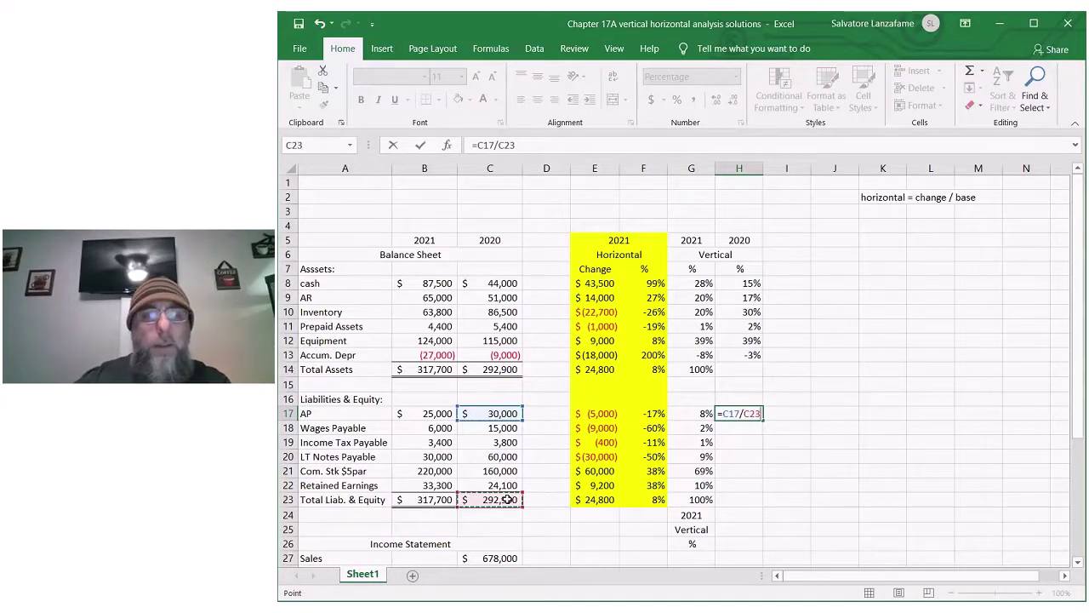
{"action": "key", "text": "Return"}
Fill the vertical percentage formulas in G18 through G23 across to the 2020 column, H18 through H23.
{"action": "left_click", "coordinate": [706, 413]}
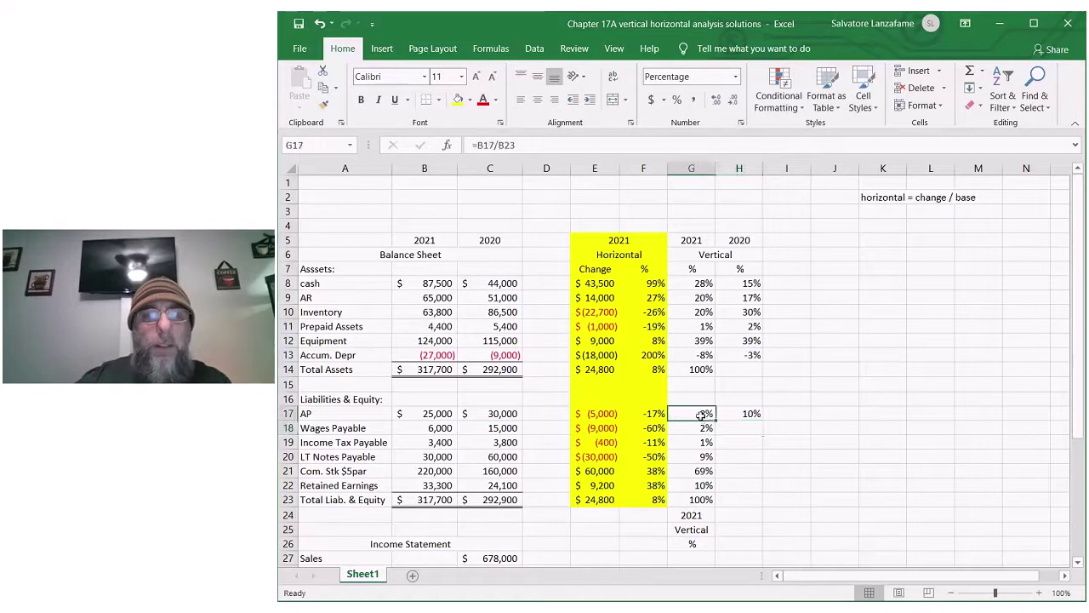
{"action": "left_click", "coordinate": [706, 429]}
{"action": "left_click_drag", "start_coordinate": [714, 434], "coordinate": [749, 507]}
{"action": "left_click", "coordinate": [707, 443]}
{"action": "left_click", "coordinate": [705, 458]}
{"action": "left_click", "coordinate": [700, 473]}
{"action": "left_click", "coordinate": [699, 486]}
{"action": "left_click", "coordinate": [694, 500]}
{"action": "left_click", "coordinate": [835, 485]}
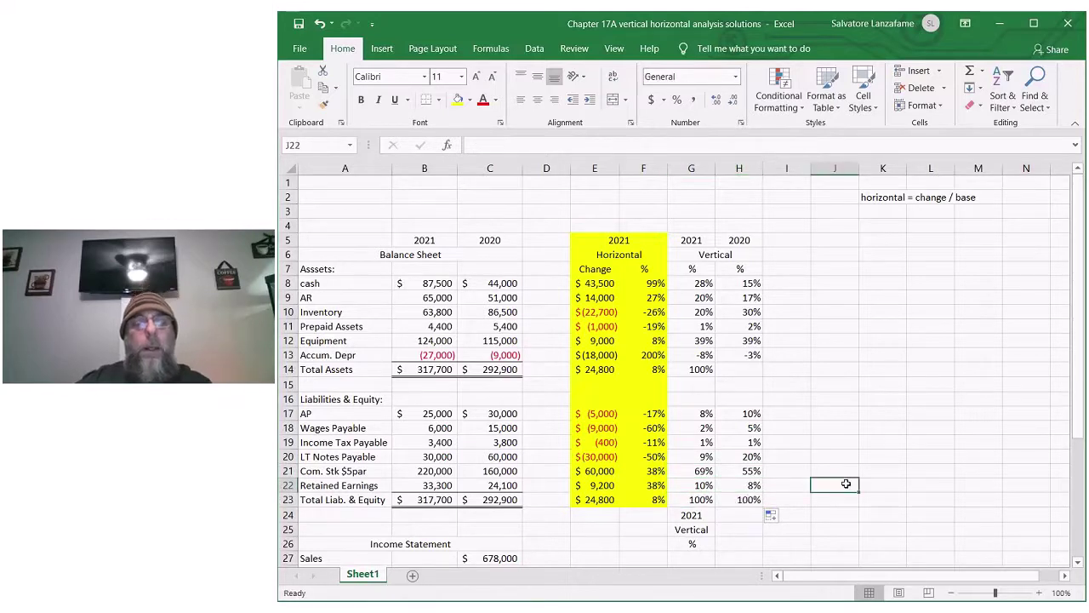
Fill the Total Assets vertical percentage from G14 into H14 for 2020, undoing the accidental move of G14.
{"action": "left_click", "coordinate": [696, 369]}
{"action": "left_click_drag", "start_coordinate": [706, 376], "coordinate": [721, 382]}
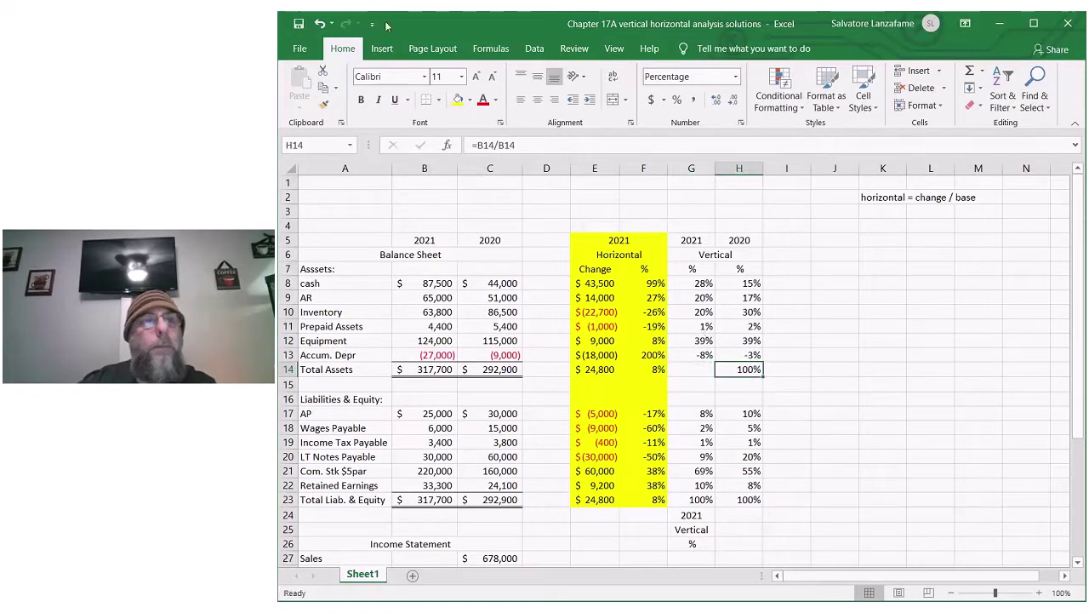
{"action": "left_click", "coordinate": [321, 26]}
{"action": "left_click_drag", "start_coordinate": [715, 376], "coordinate": [757, 375]}
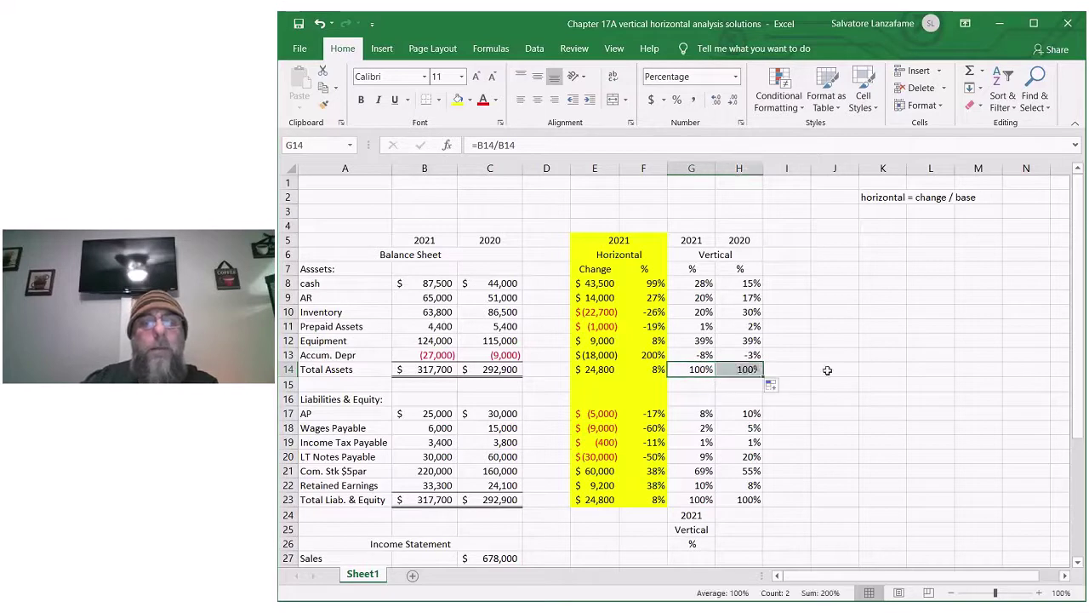
{"action": "left_click", "coordinate": [827, 370]}
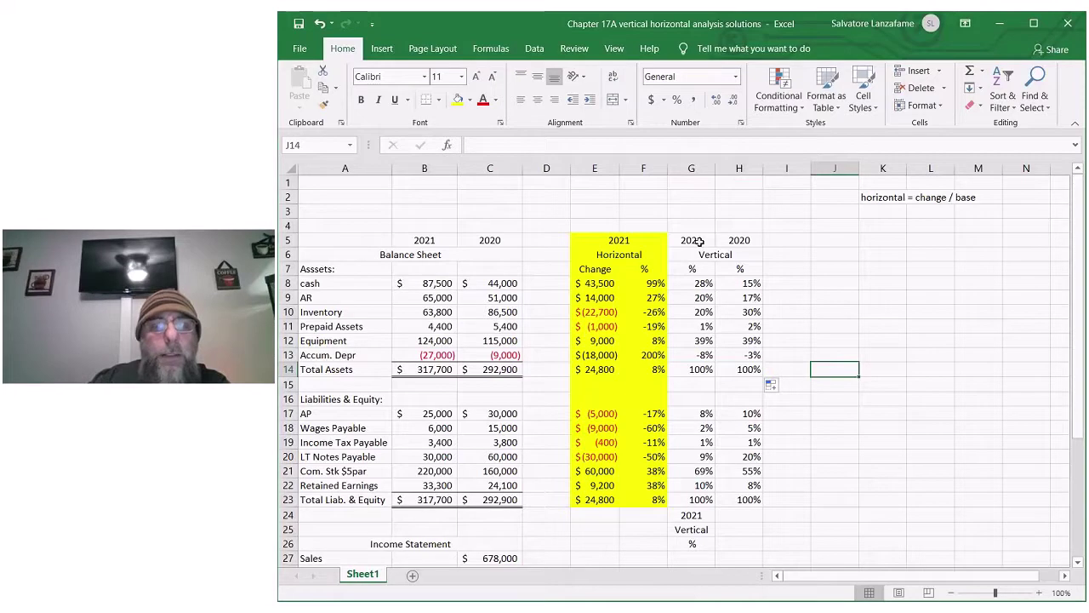
Shade the balance sheet's vertical analysis range G5:H23 with the standard light blue fill.
{"action": "left_click_drag", "start_coordinate": [698, 241], "coordinate": [754, 502]}
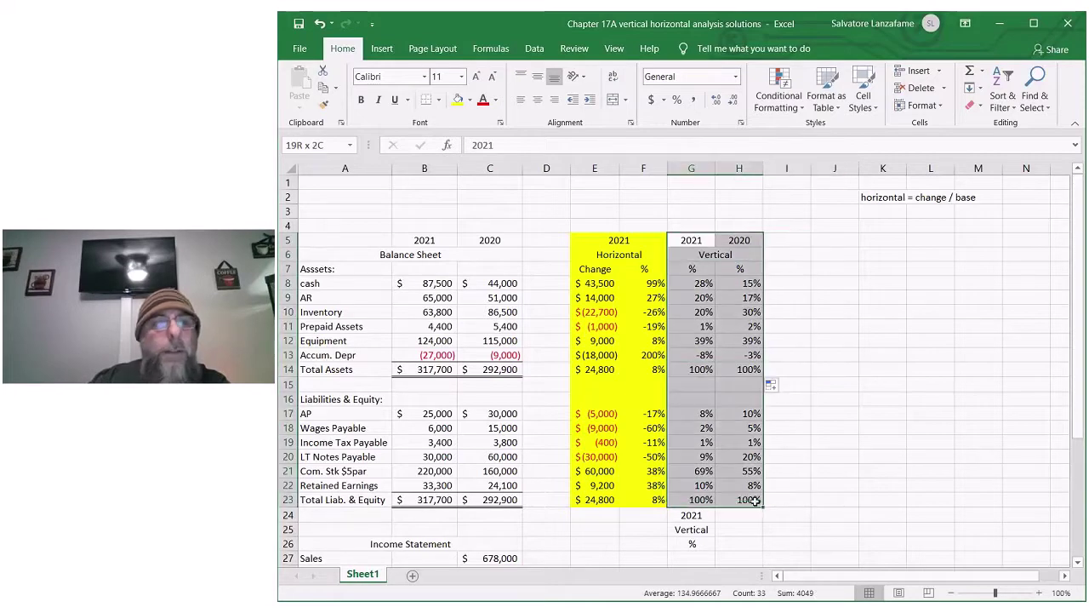
{"action": "left_click", "coordinate": [470, 99]}
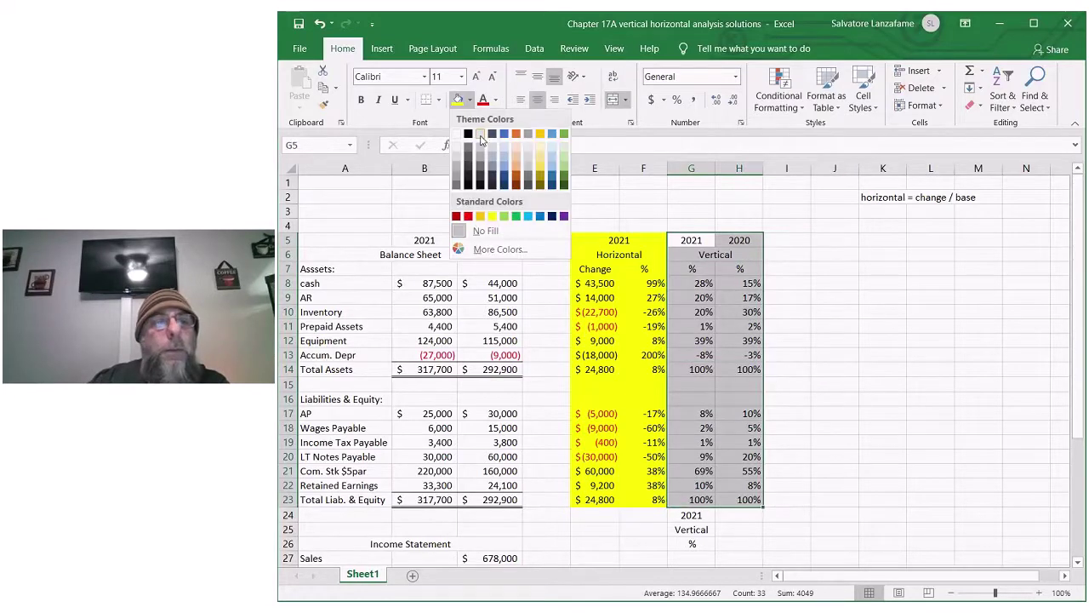
{"action": "left_click", "coordinate": [527, 216]}
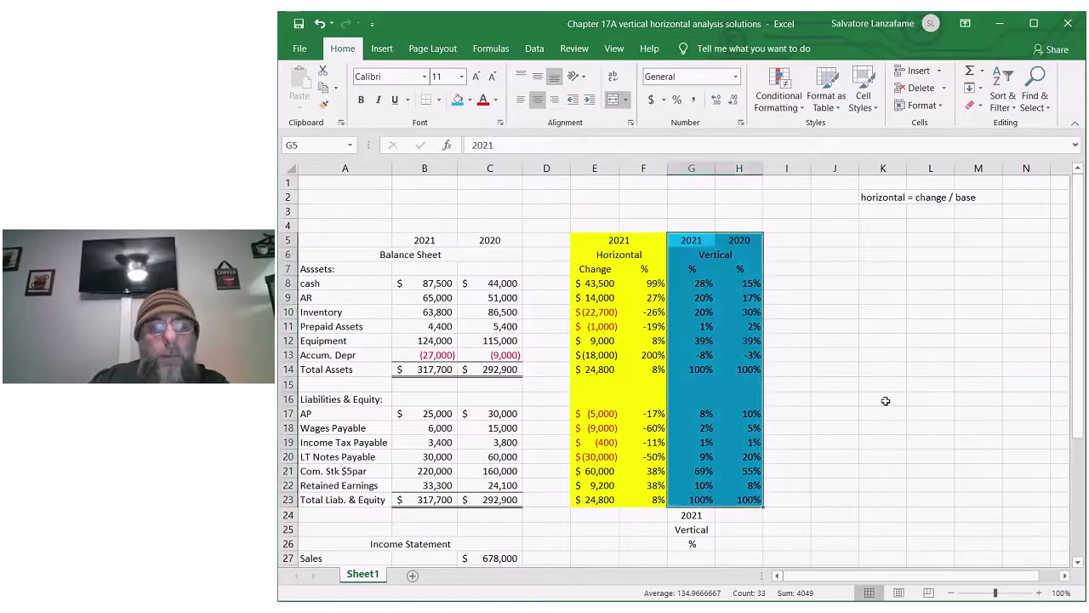
{"action": "left_click", "coordinate": [886, 400]}
Calculate the income statement's 2021 vertical percentage for Sales in G27 with =C27/C27 and format G27:G38 as percentages.
{"action": "scroll", "coordinate": [887, 401], "scroll_direction": "down", "scroll_amount": 1}
{"action": "scroll", "coordinate": [886, 400], "scroll_direction": "down", "scroll_amount": 4}
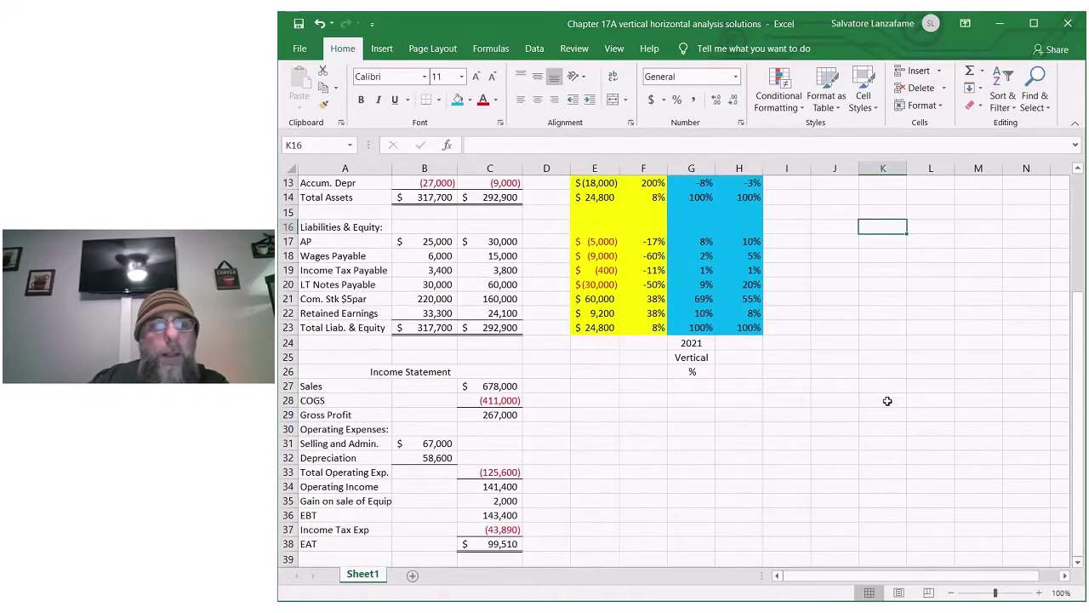
{"action": "scroll", "coordinate": [886, 400], "scroll_direction": "down", "scroll_amount": 1}
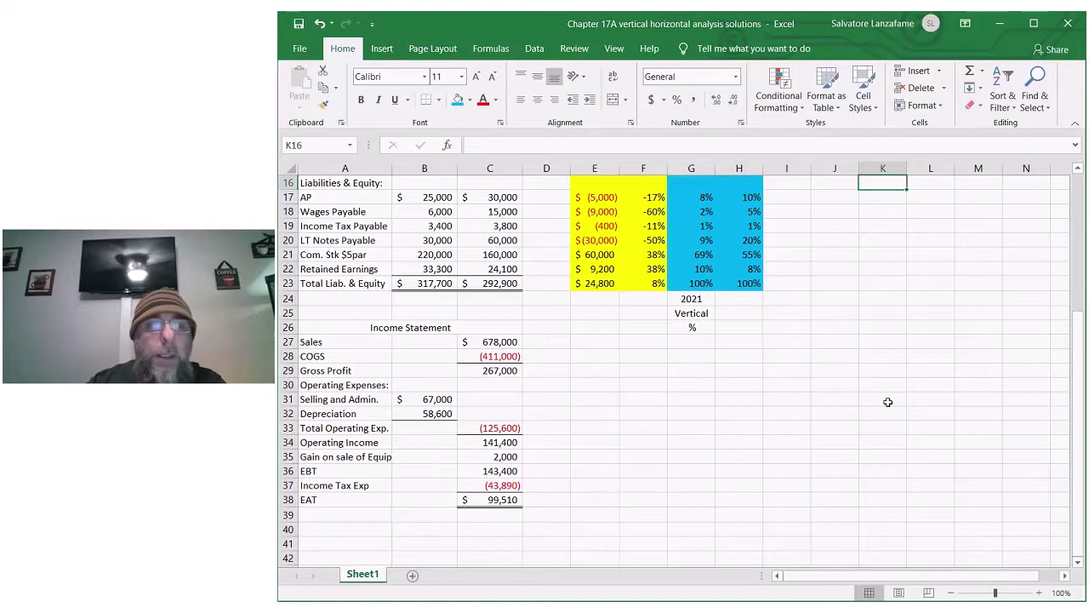
{"action": "left_click", "coordinate": [486, 338]}
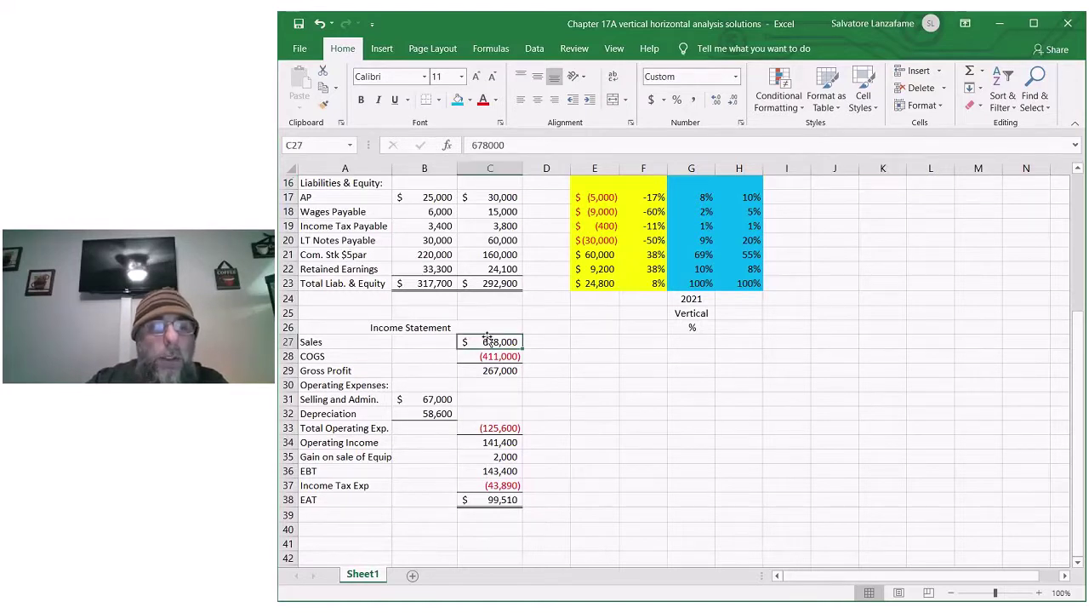
{"action": "left_click", "coordinate": [692, 343]}
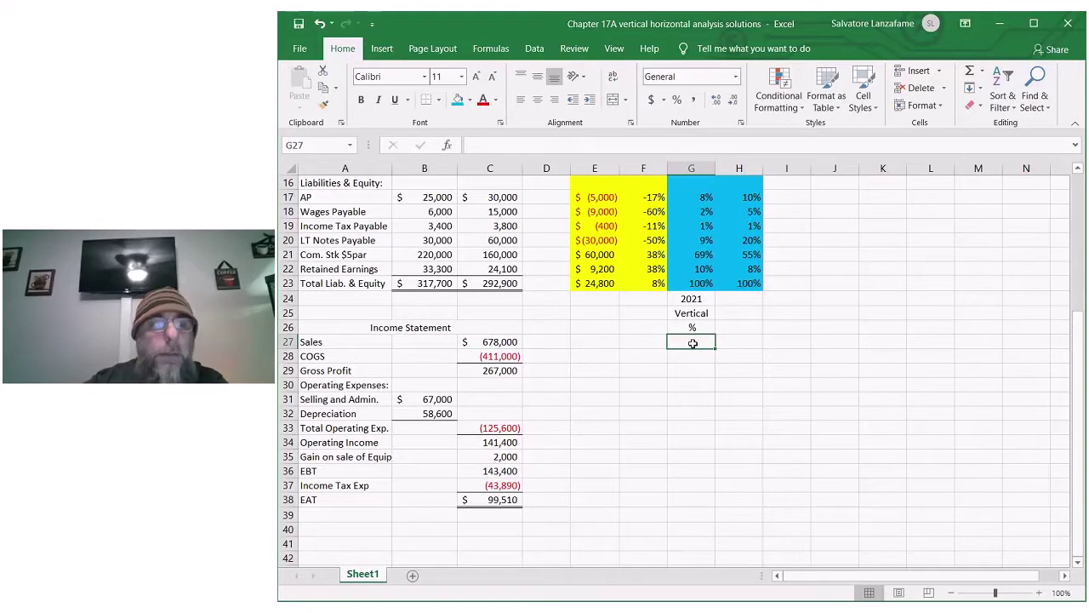
{"action": "type", "text": "="}
{"action": "left_click", "coordinate": [502, 341]}
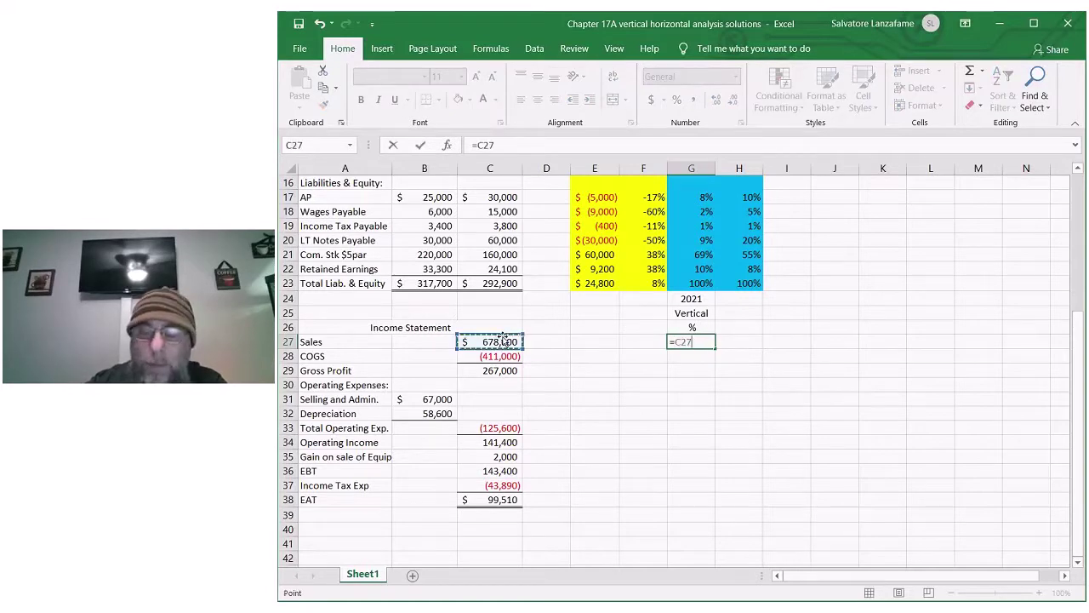
{"action": "type", "text": "/"}
{"action": "left_click", "coordinate": [503, 341]}
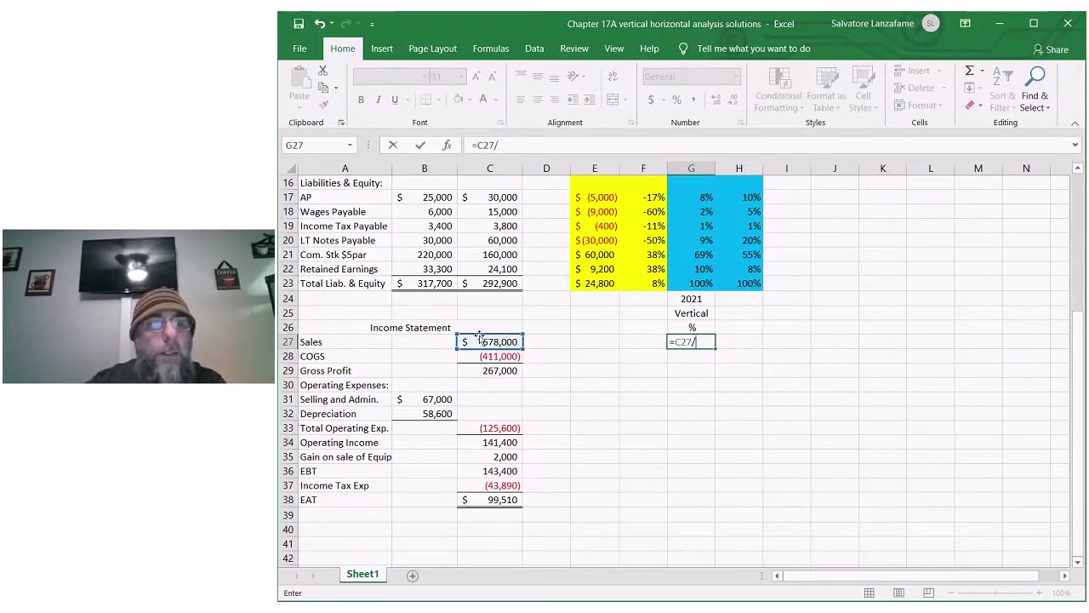
{"action": "key", "text": "F4"}
{"action": "key", "text": "Return"}
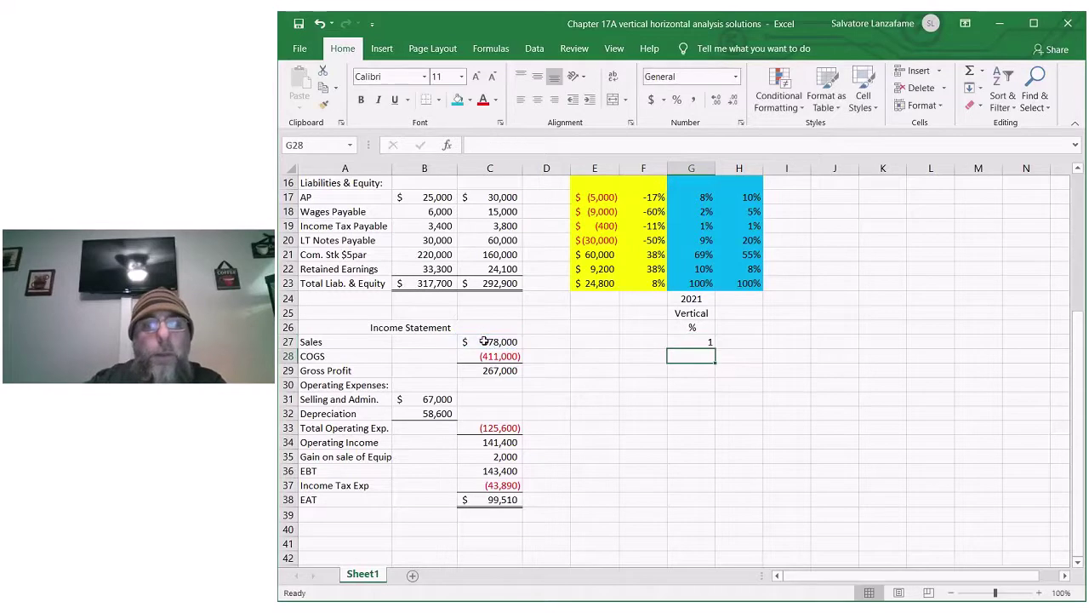
{"action": "left_click_drag", "start_coordinate": [703, 345], "coordinate": [710, 500]}
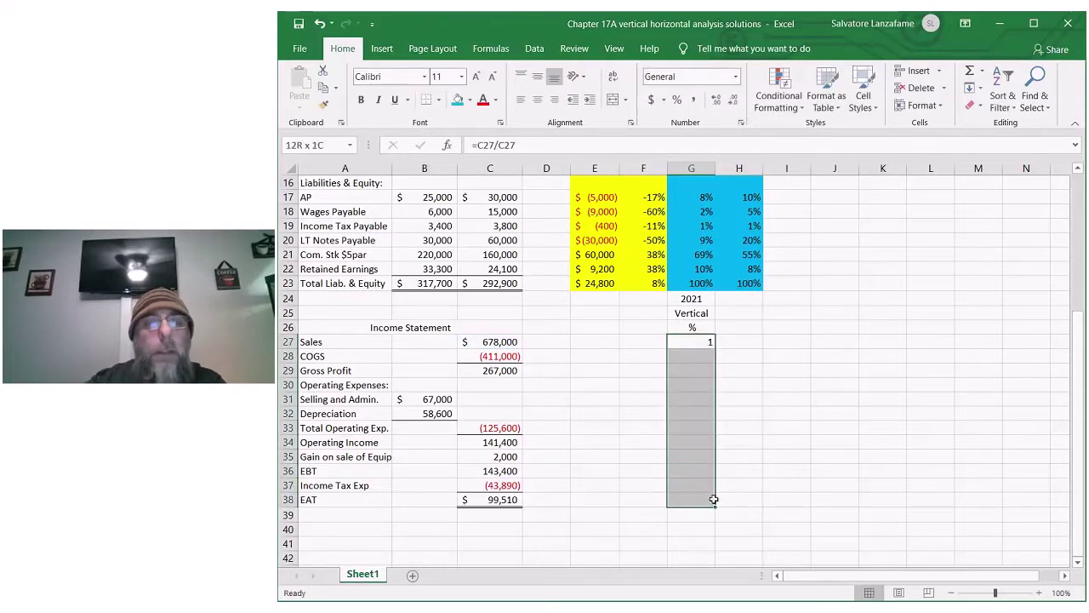
{"action": "left_click", "coordinate": [678, 100]}
Calculate the 2021 vertical percentage for COGS in G28 with =C28/C27.
{"action": "left_click", "coordinate": [706, 355]}
{"action": "type", "text": "="}
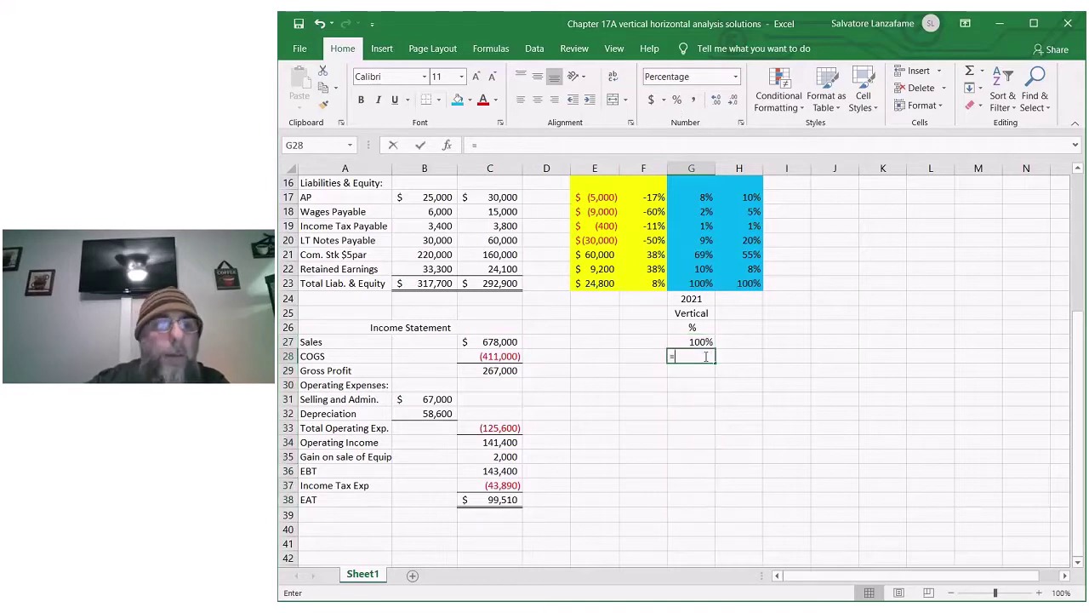
{"action": "left_click", "coordinate": [508, 357]}
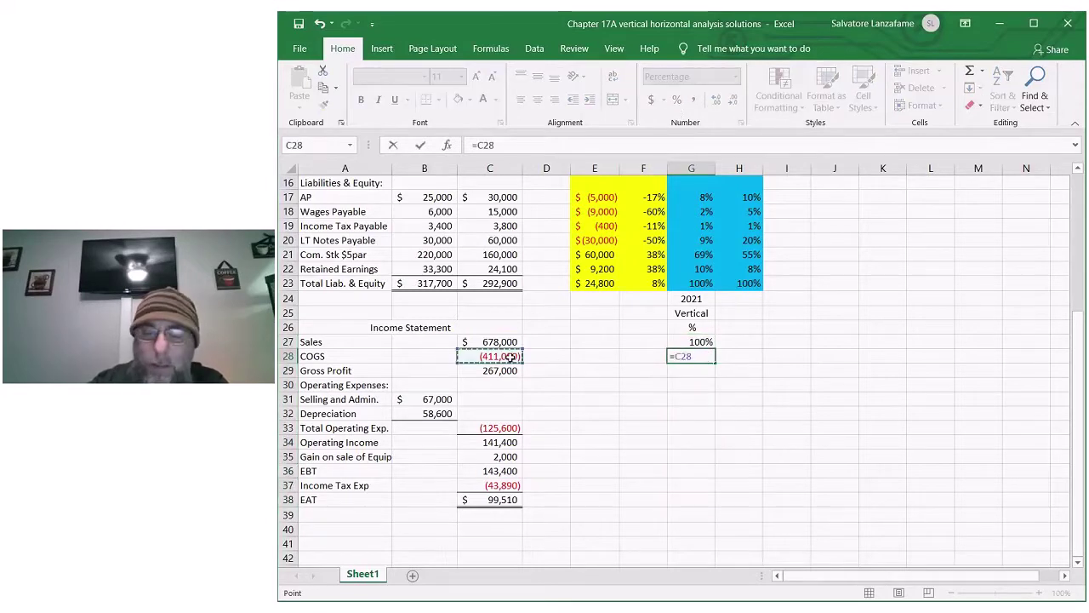
{"action": "type", "text": "/"}
{"action": "left_click", "coordinate": [495, 341]}
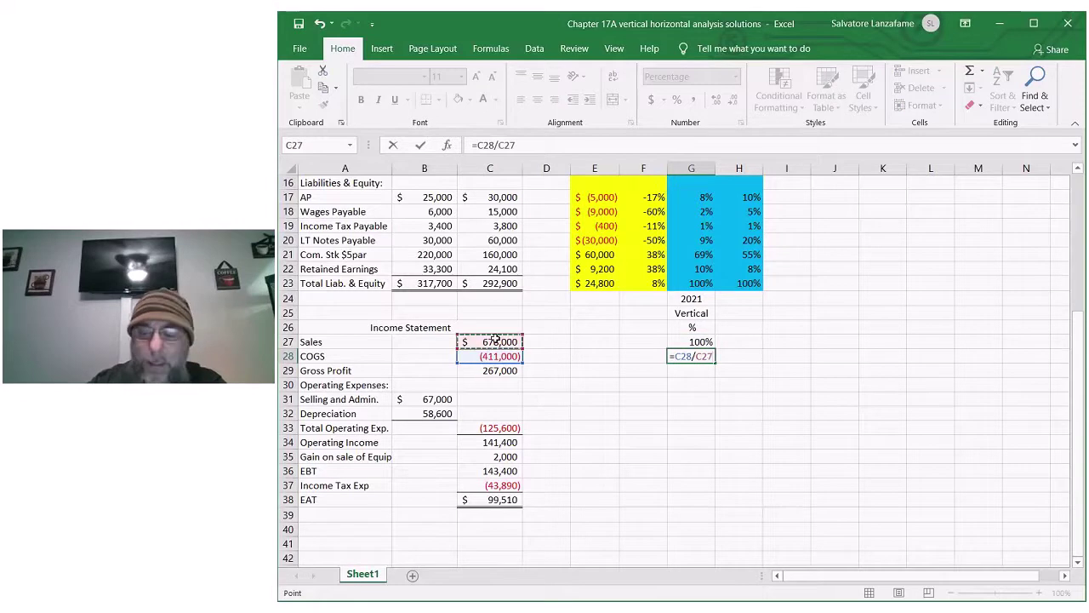
{"action": "key", "text": "Return"}
Calculate the 2021 vertical percentage for Gross Profit in G29 with =C29/C27.
{"action": "type", "text": "="}
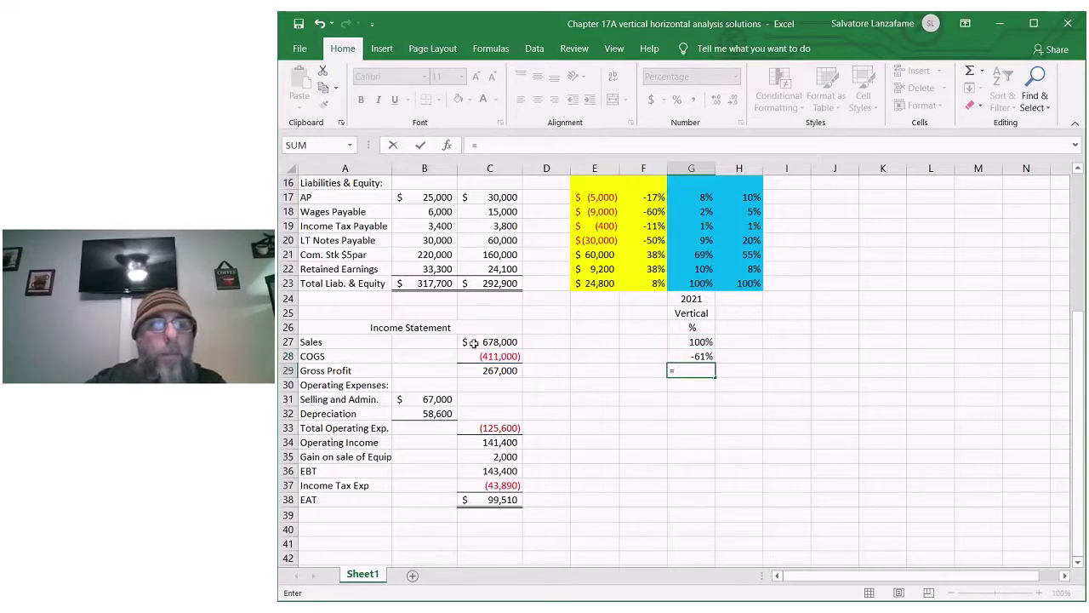
{"action": "left_click", "coordinate": [506, 371]}
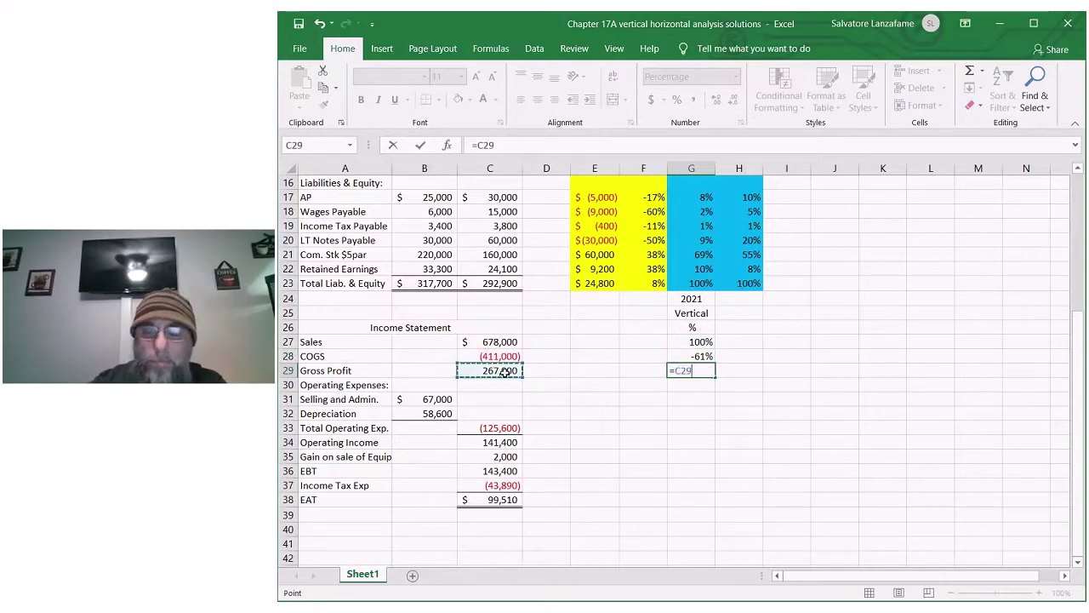
{"action": "type", "text": "/"}
{"action": "left_click", "coordinate": [494, 342]}
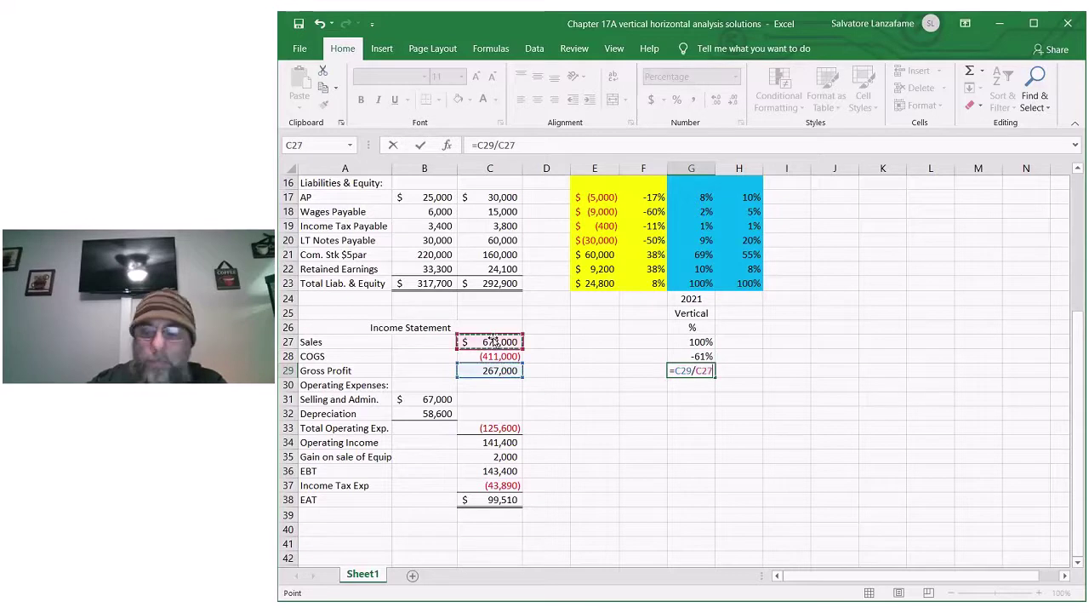
{"action": "key", "text": "Return"}
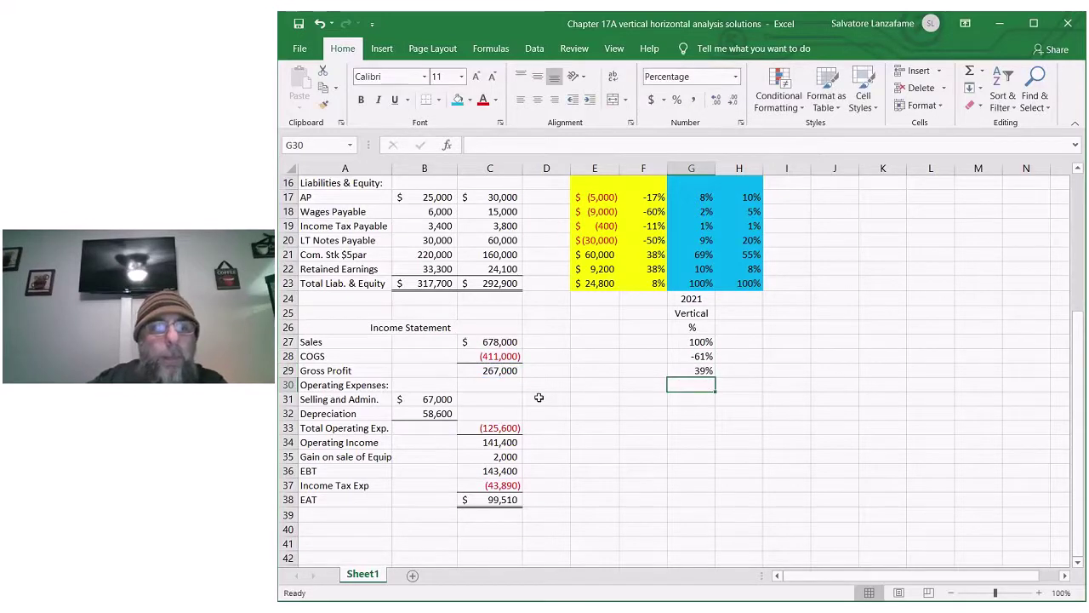
Calculate the 2021 vertical percentage for Selling and Admin. in F31 with =B31/C27.
{"action": "left_click", "coordinate": [640, 399]}
{"action": "type", "text": "="}
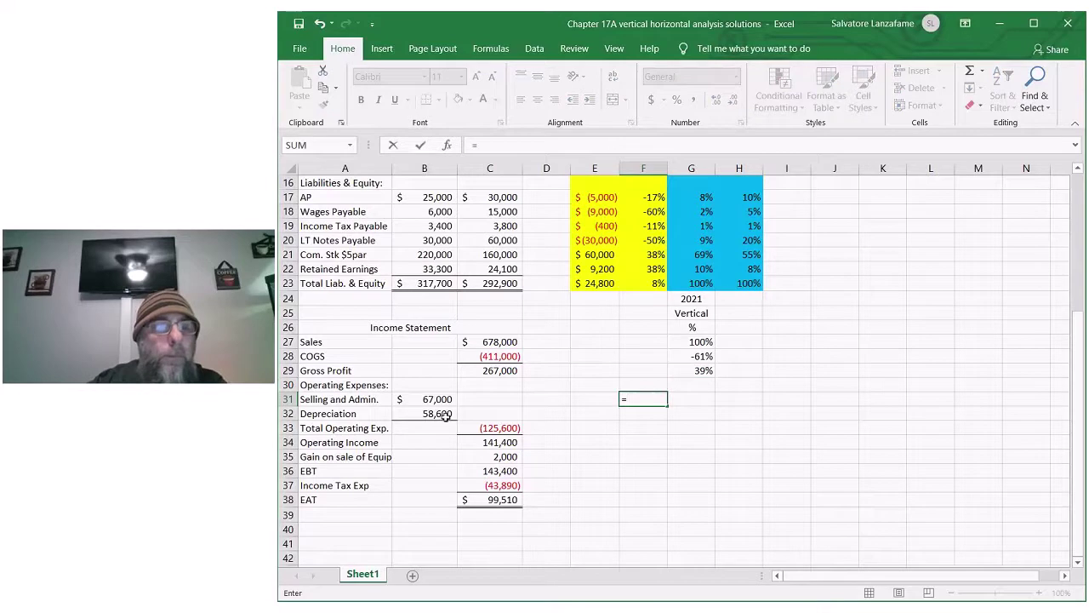
{"action": "left_click", "coordinate": [444, 399]}
{"action": "type", "text": "/"}
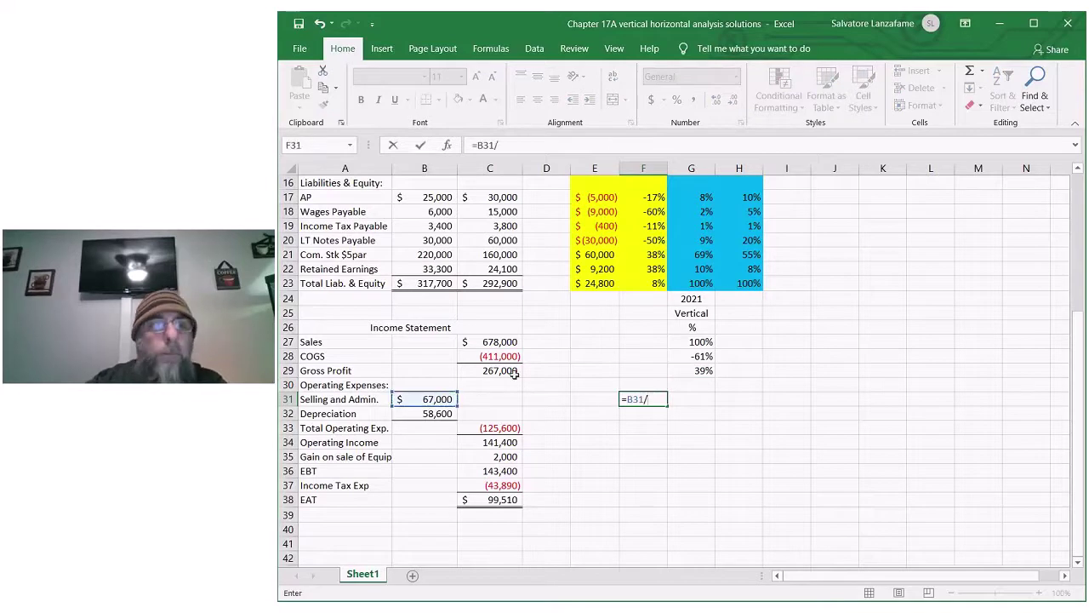
{"action": "left_click", "coordinate": [510, 341]}
{"action": "key", "text": "Return"}
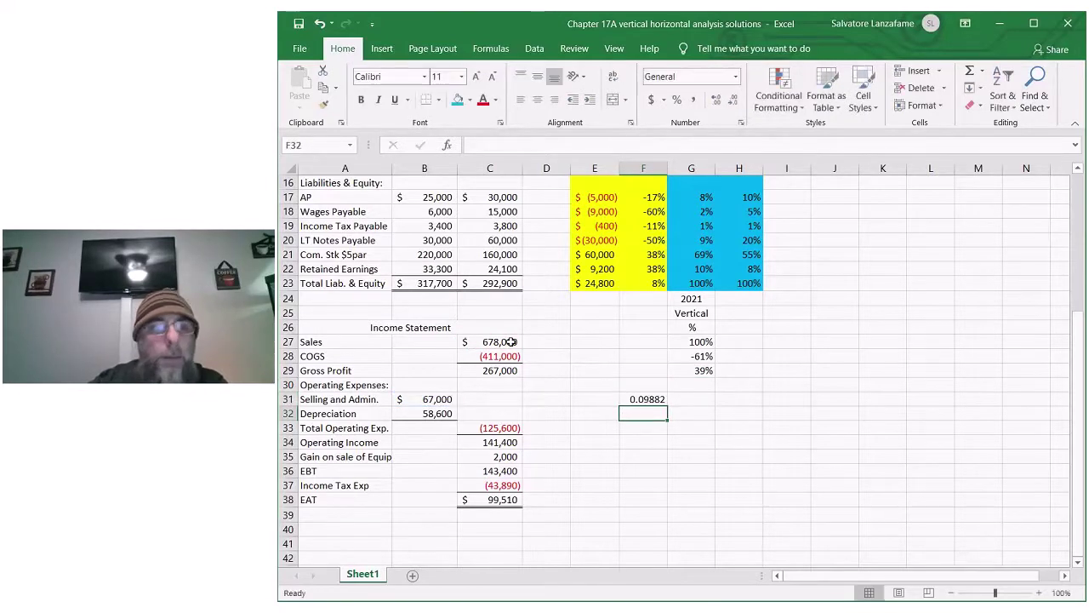
{"action": "type", "text": "="}
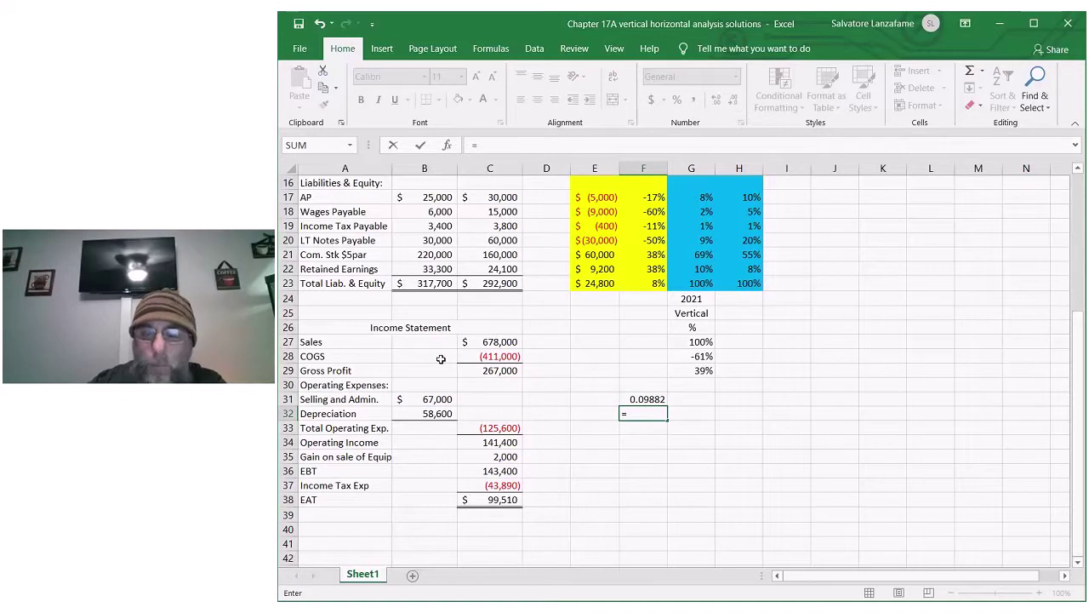
{"action": "left_click", "coordinate": [427, 414]}
{"action": "type", "text": "="}
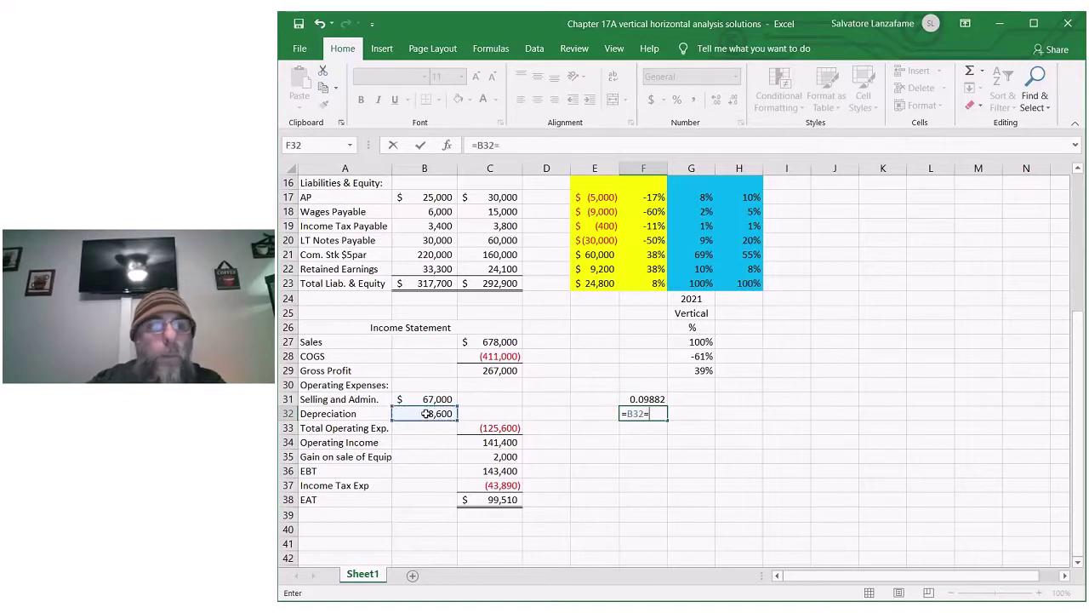
{"action": "left_click", "coordinate": [510, 342]}
{"action": "key", "text": "Return"}
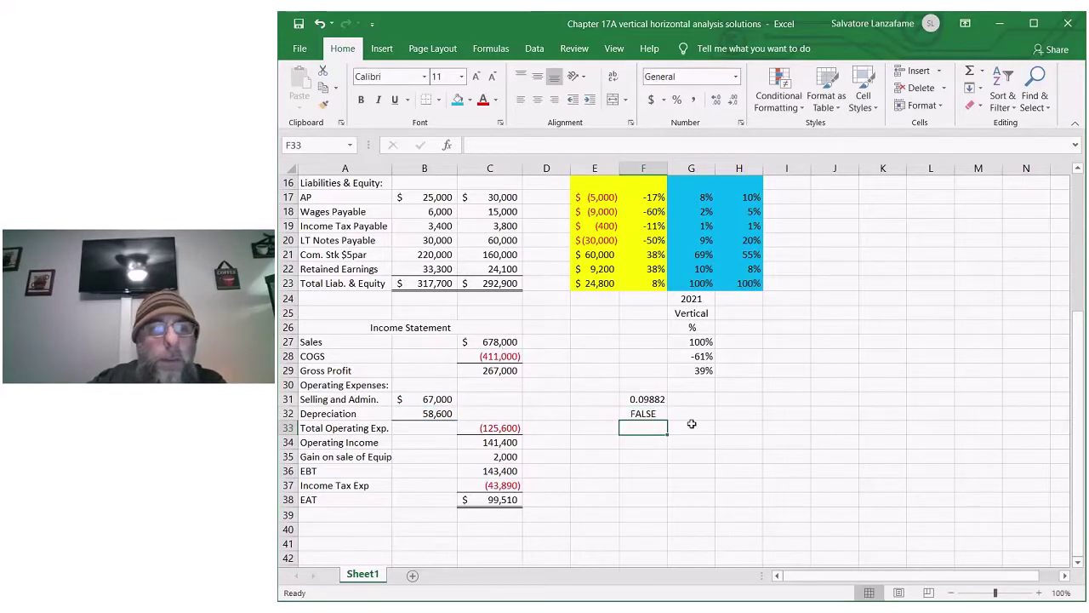
Calculate the 2021 vertical percentage for Depreciation in F32 with =B32/C27 and format F31:F32 as percentages.
{"action": "double_click", "coordinate": [643, 414]}
{"action": "type", "text": "="}
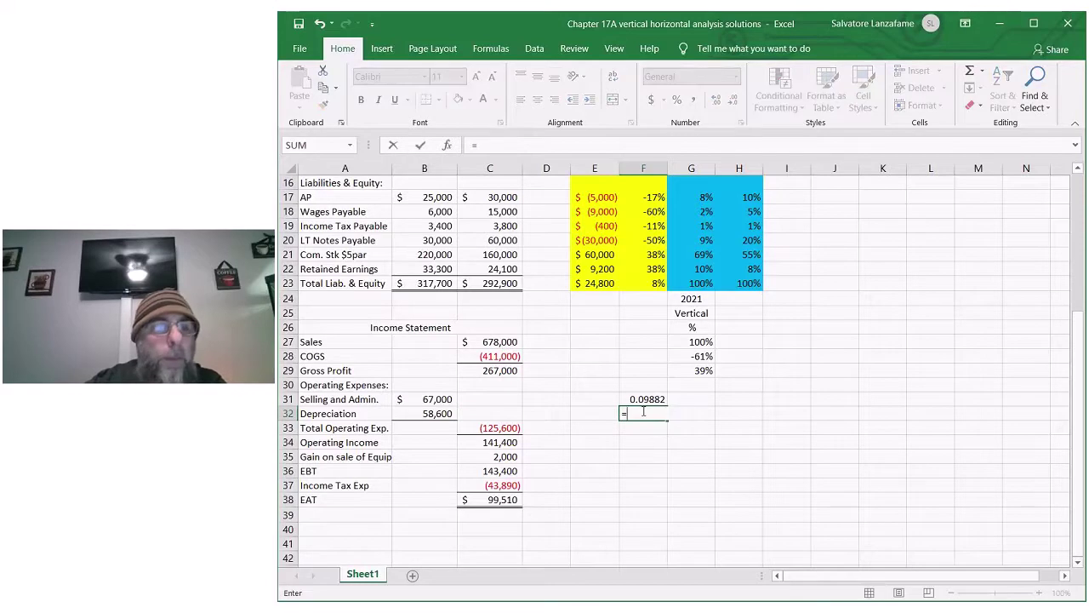
{"action": "left_click", "coordinate": [413, 415]}
{"action": "type", "text": "/"}
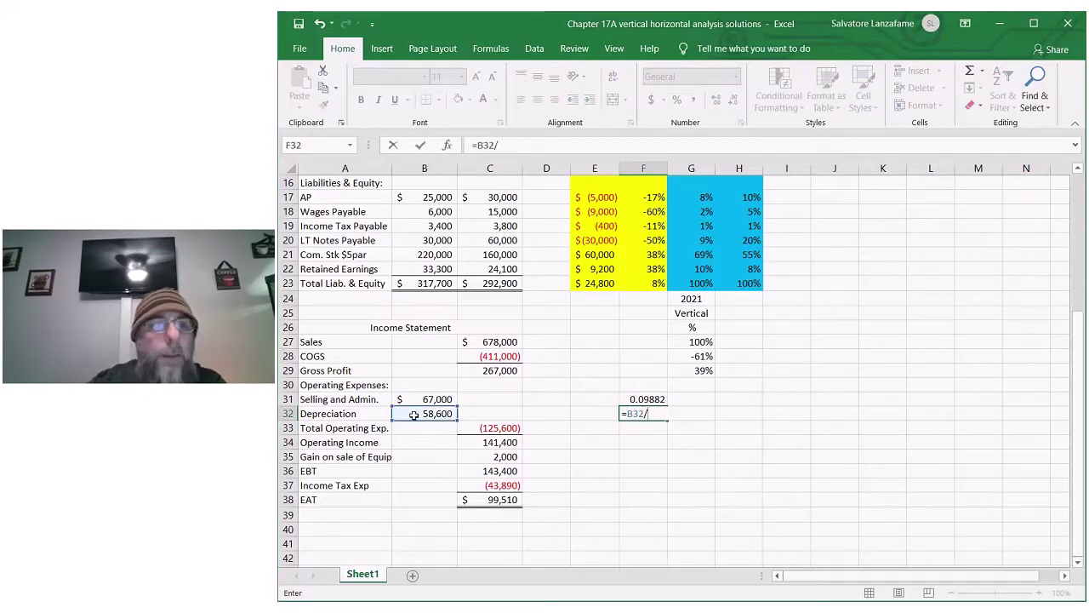
{"action": "left_click", "coordinate": [500, 342]}
{"action": "key", "text": "Return"}
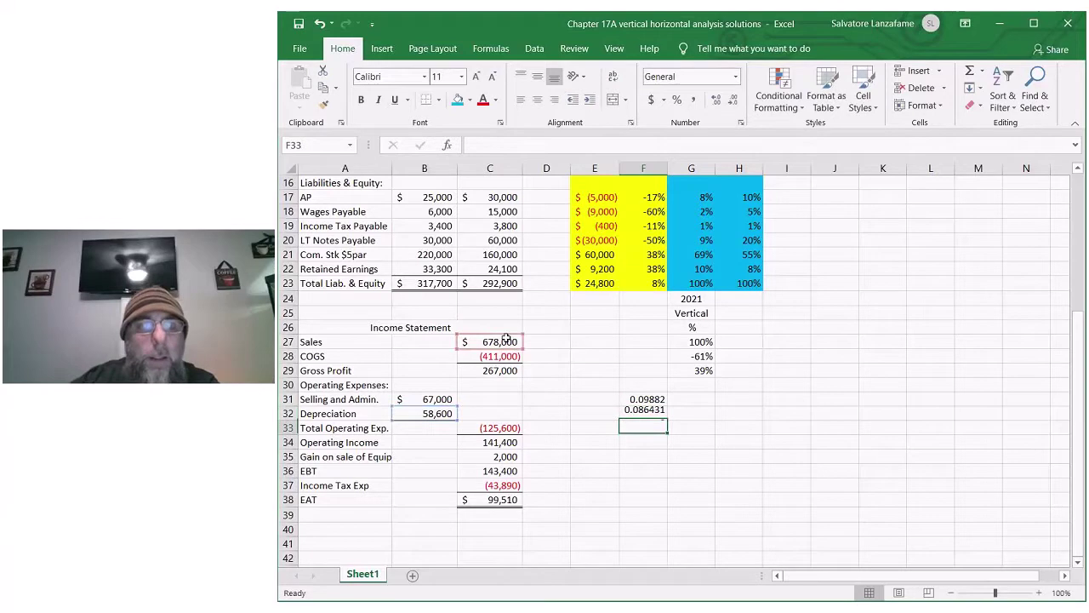
{"action": "left_click_drag", "start_coordinate": [653, 399], "coordinate": [653, 414]}
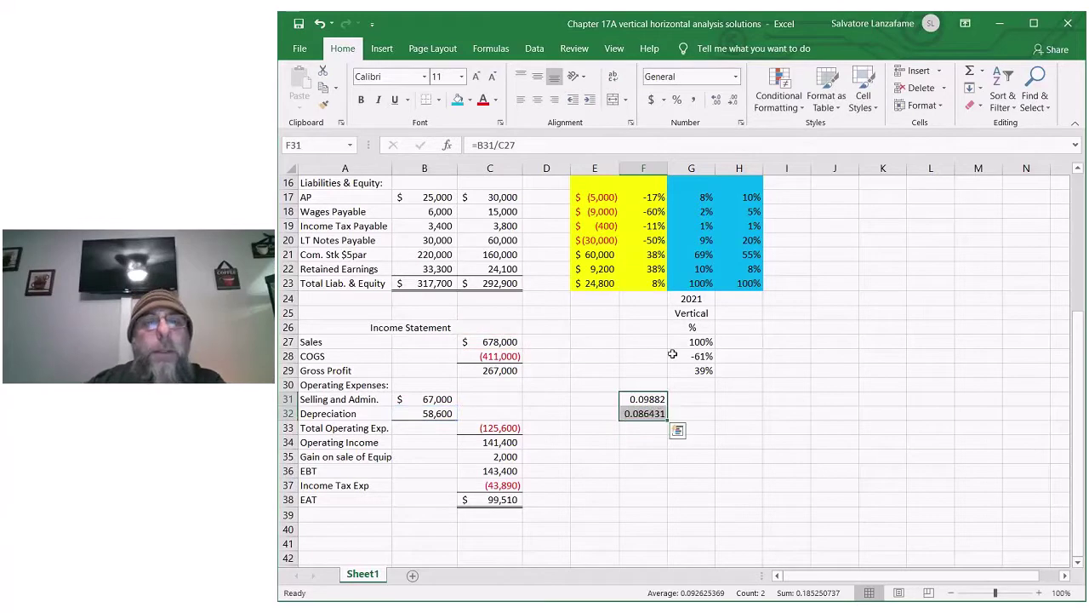
{"action": "left_click", "coordinate": [676, 101]}
Calculate the 2021 vertical percentage for Total Operating Exp. in G33 with =C33/C27.
{"action": "left_click", "coordinate": [693, 426]}
{"action": "type", "text": "="}
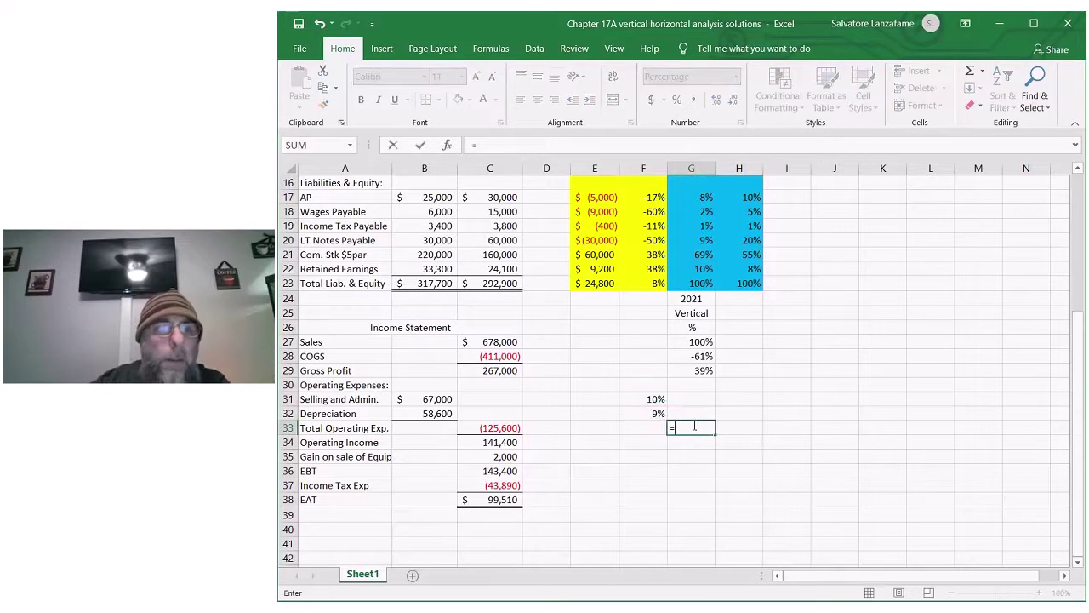
{"action": "left_click", "coordinate": [488, 428]}
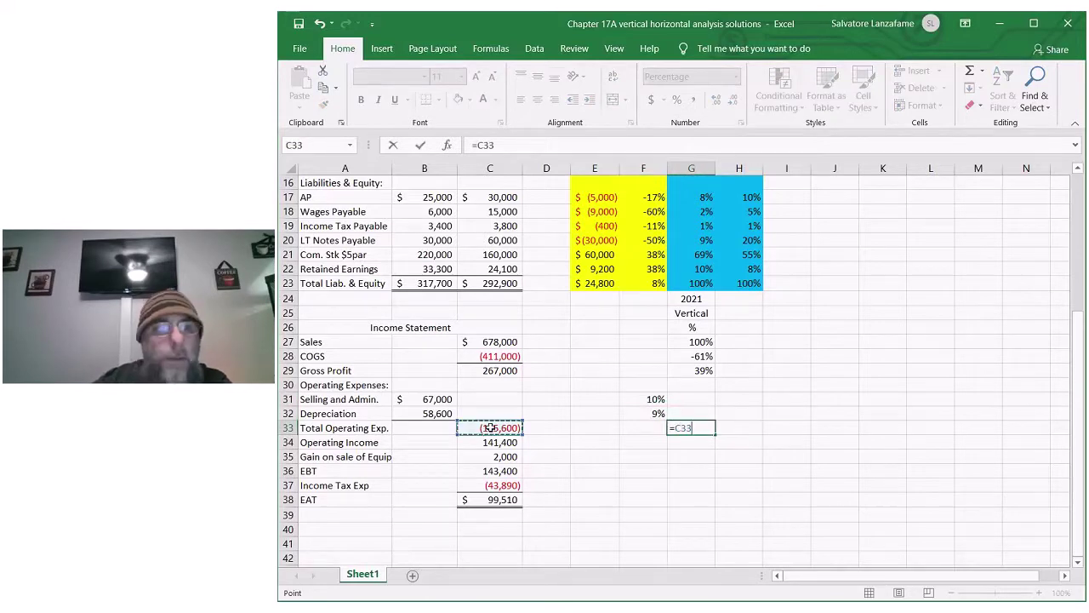
{"action": "type", "text": "/"}
{"action": "left_click", "coordinate": [492, 341]}
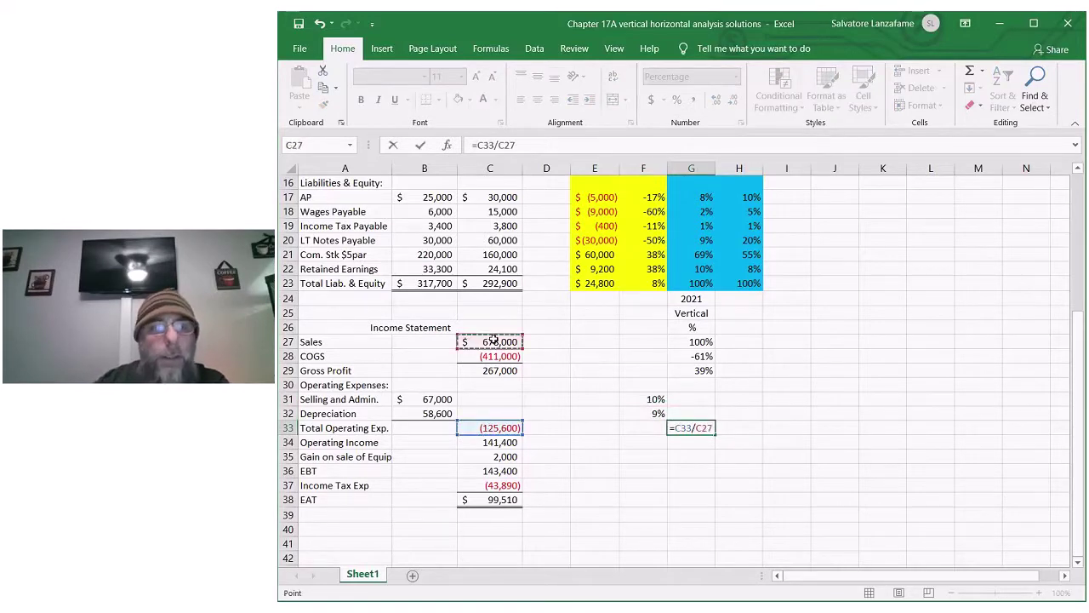
{"action": "key", "text": "Return"}
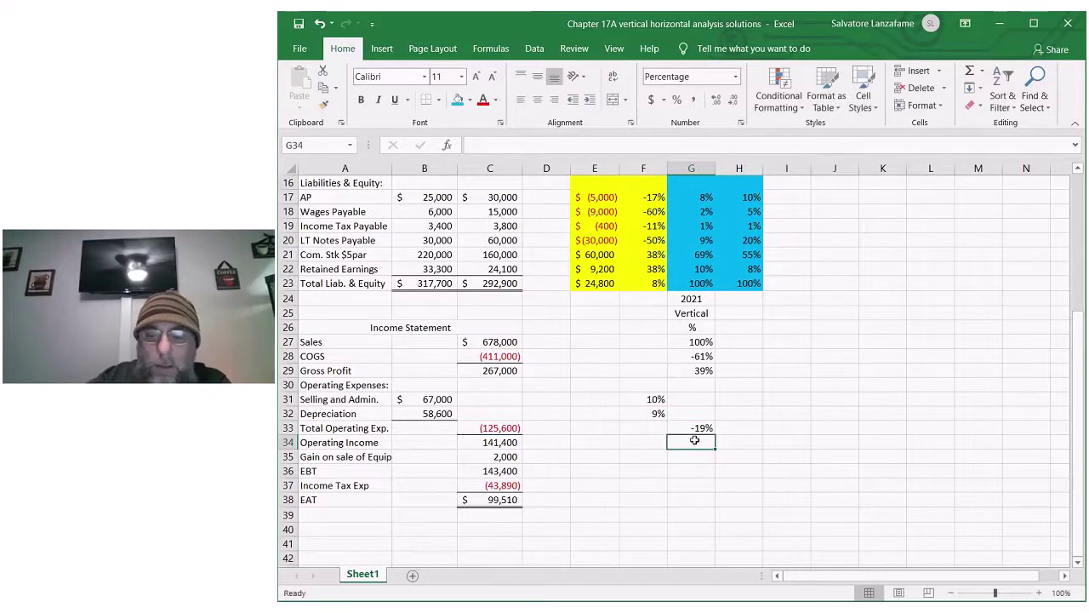
Calculate the 2021 vertical percentage for Operating Income in G34 with =C34/C27.
{"action": "type", "text": "="}
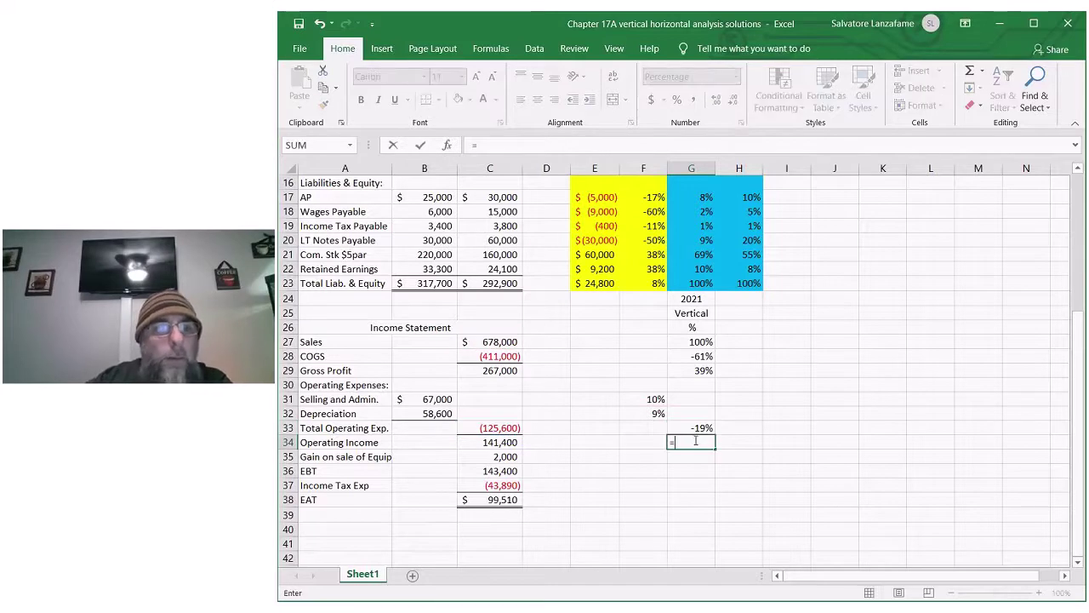
{"action": "left_click", "coordinate": [496, 443]}
{"action": "type", "text": "/"}
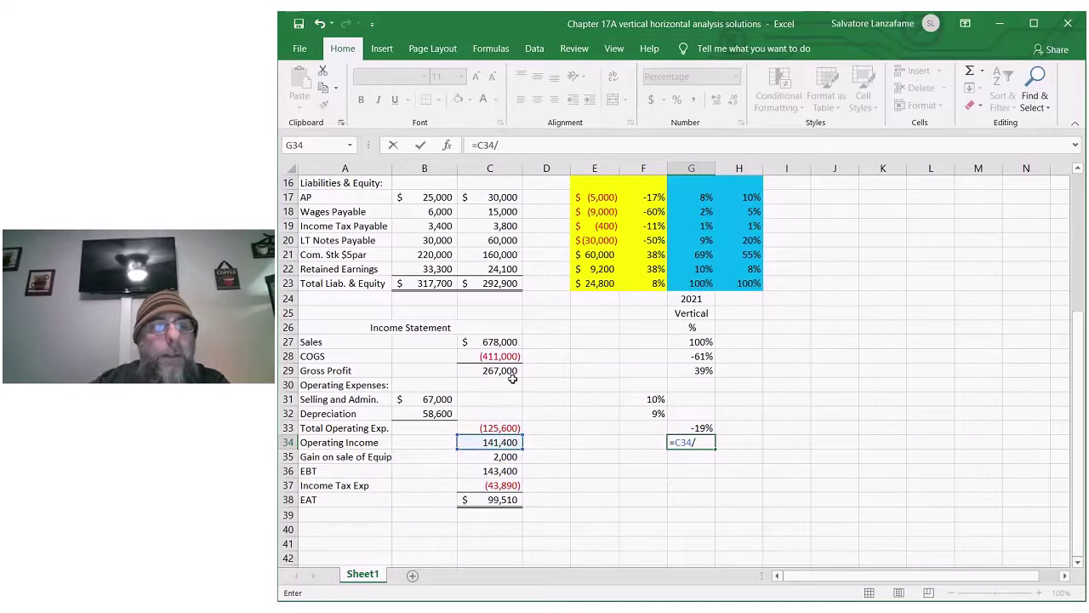
{"action": "left_click", "coordinate": [506, 346]}
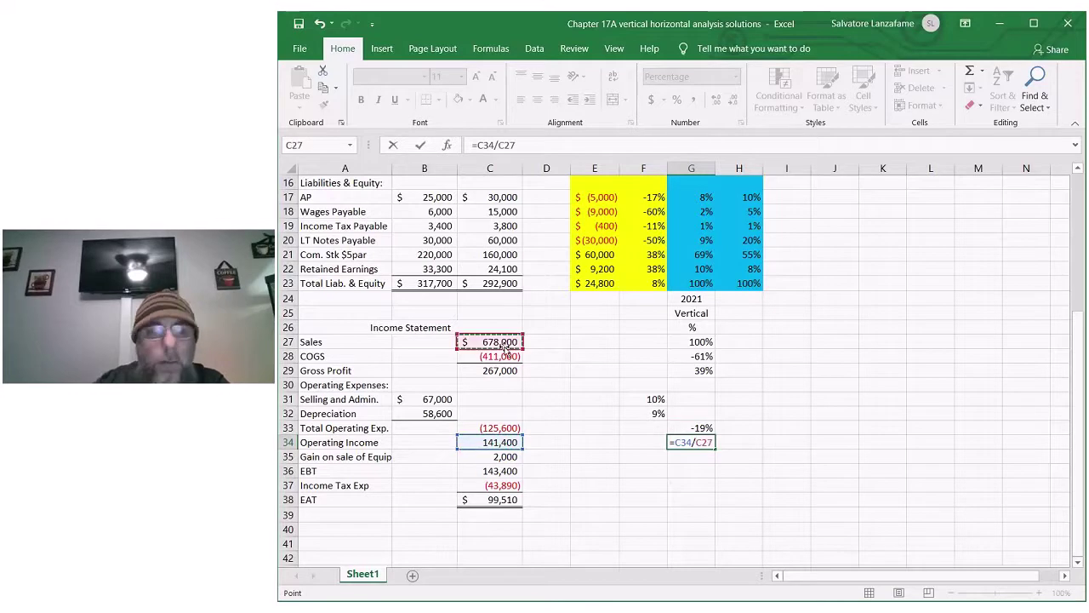
{"action": "key", "text": "Return"}
Calculate the 2021 vertical percentage for Gain on sale of Equip in G35 with =C35/C27.
{"action": "type", "text": "="}
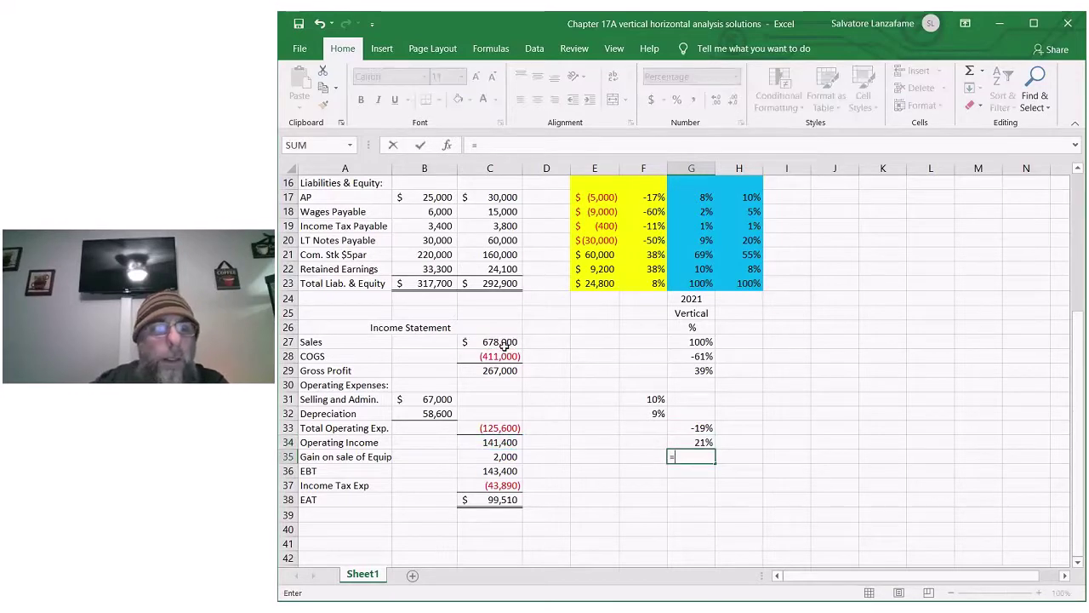
{"action": "left_click", "coordinate": [492, 456]}
{"action": "type", "text": "/"}
{"action": "left_click", "coordinate": [492, 342]}
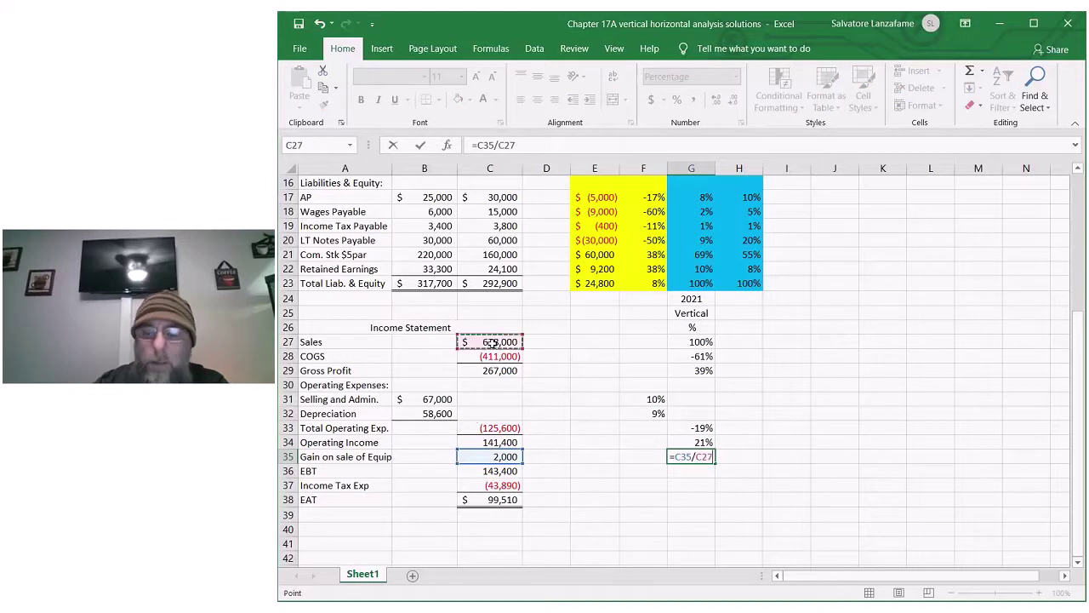
{"action": "key", "text": "Return"}
Calculate the 2021 vertical percentage for EBT in G36 with =C36/C27.
{"action": "type", "text": "="}
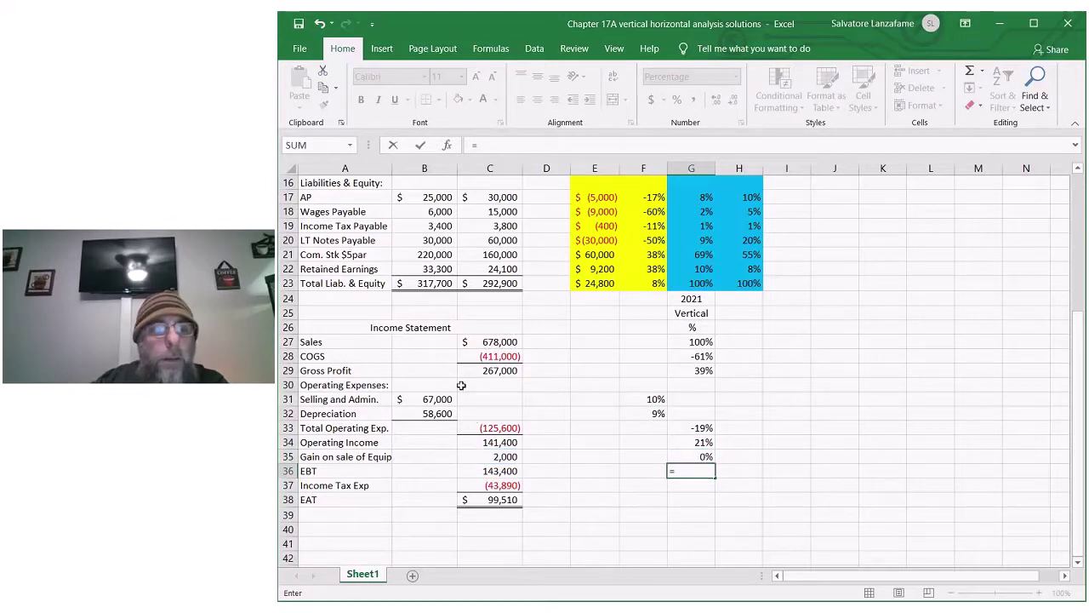
{"action": "left_click", "coordinate": [492, 470]}
{"action": "type", "text": "/"}
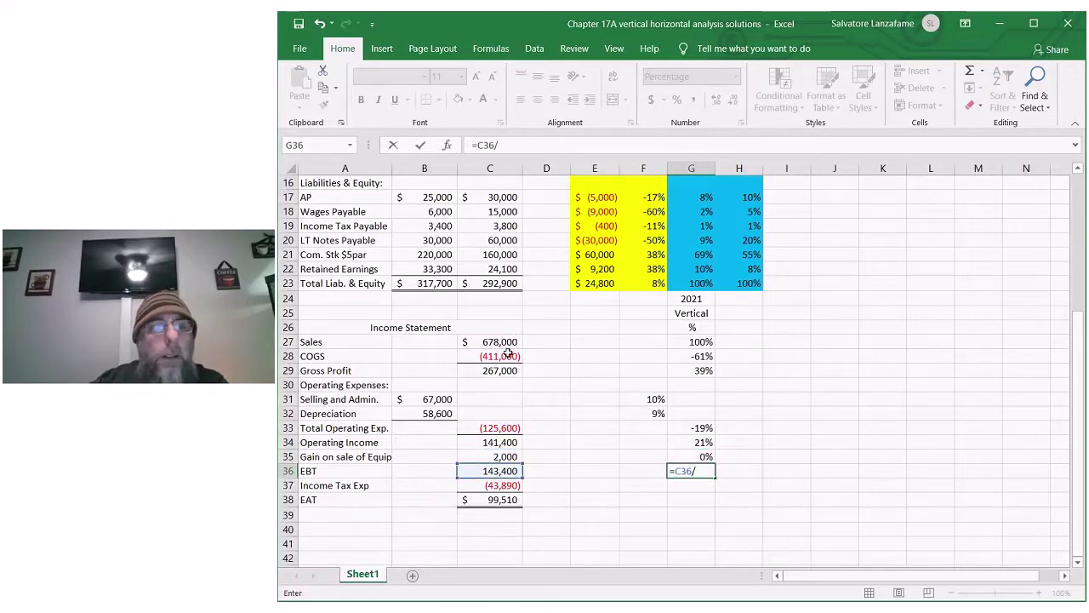
{"action": "left_click", "coordinate": [502, 342]}
{"action": "key", "text": "Return"}
Calculate the 2021 vertical percentage for Income Tax Exp in G37 with =C37/C27.
{"action": "type", "text": "="}
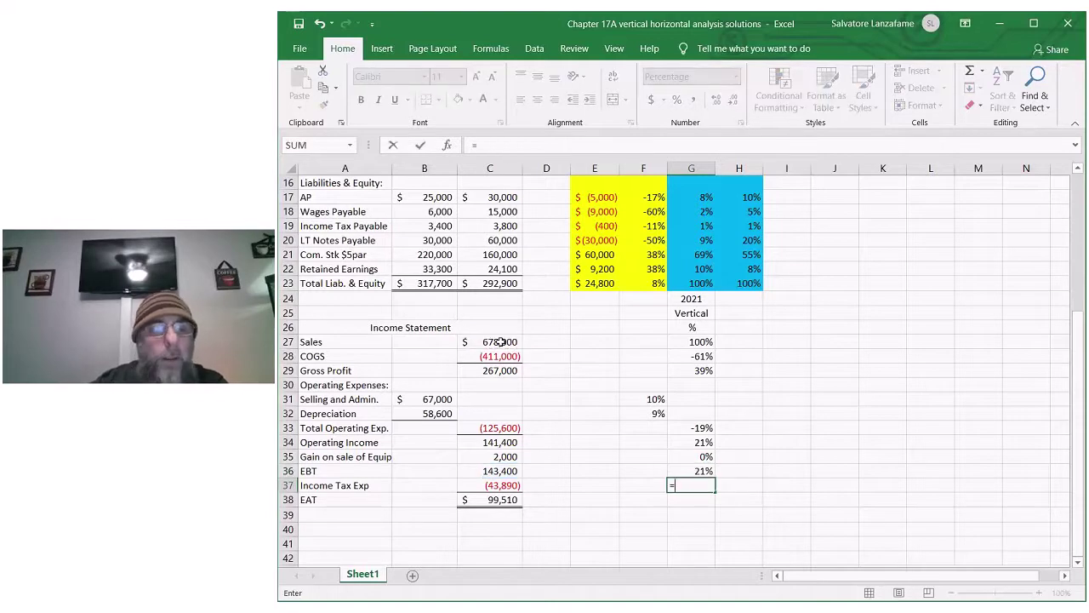
{"action": "left_click", "coordinate": [493, 484]}
{"action": "type", "text": "/"}
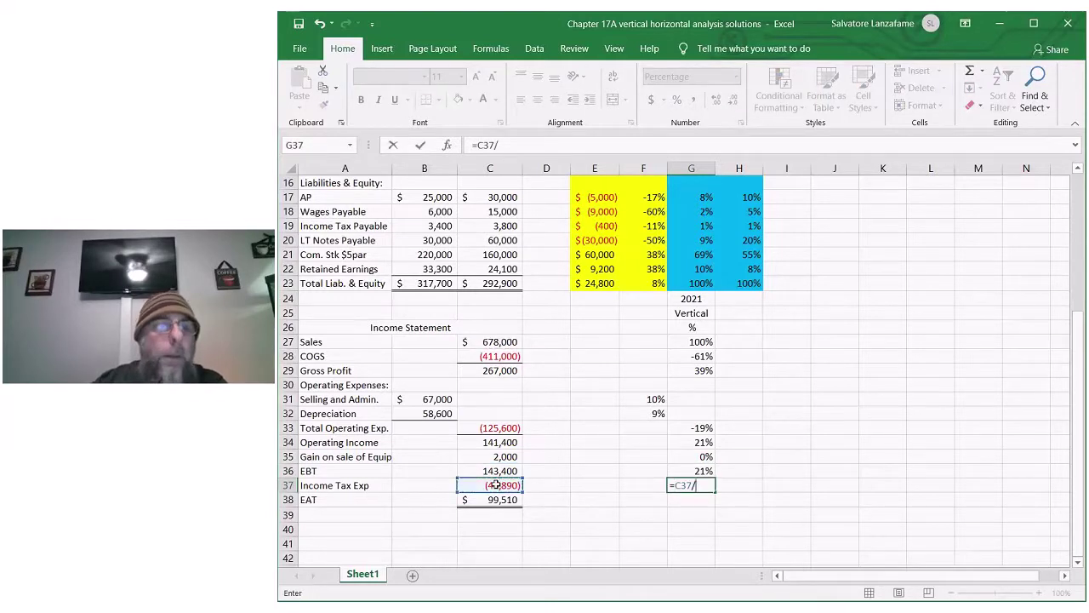
{"action": "left_click", "coordinate": [502, 342]}
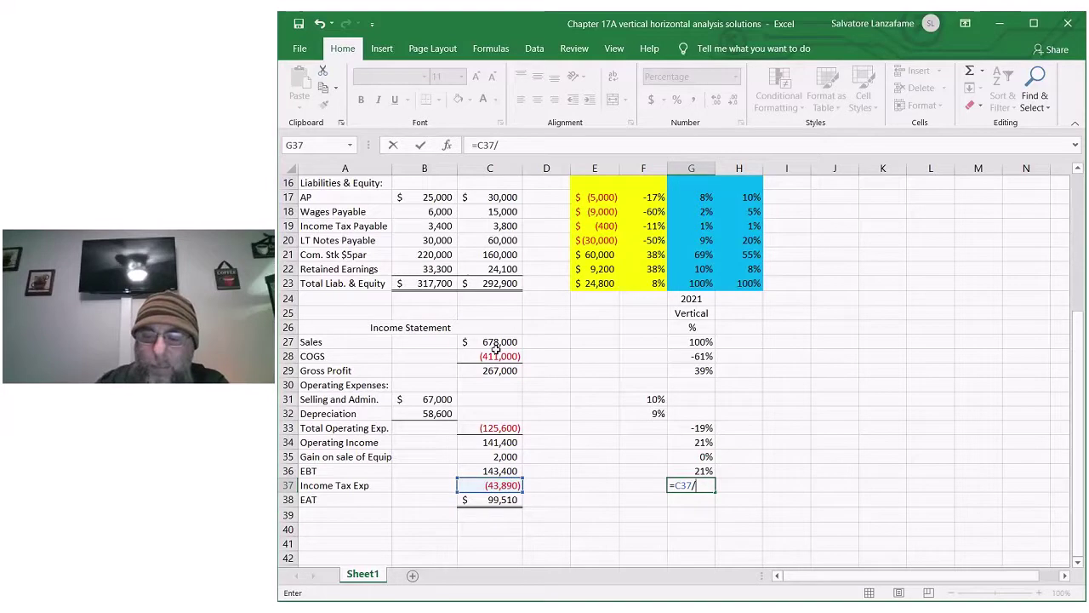
{"action": "key", "text": "Return"}
Calculate the 2021 vertical percentage for EAT in G38 with =C38/C27.
{"action": "type", "text": "="}
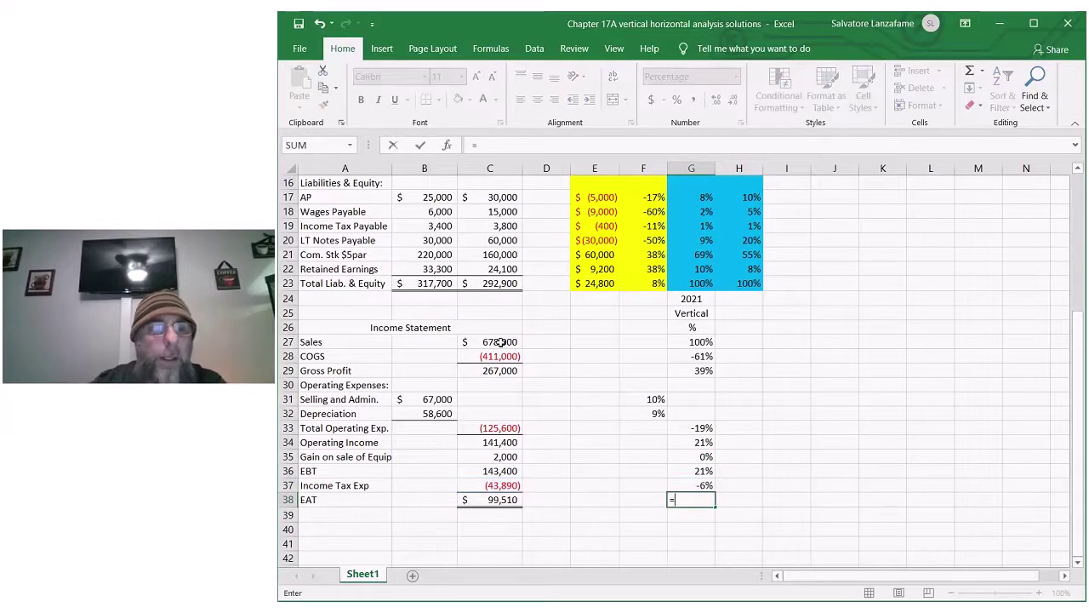
{"action": "left_click", "coordinate": [499, 499]}
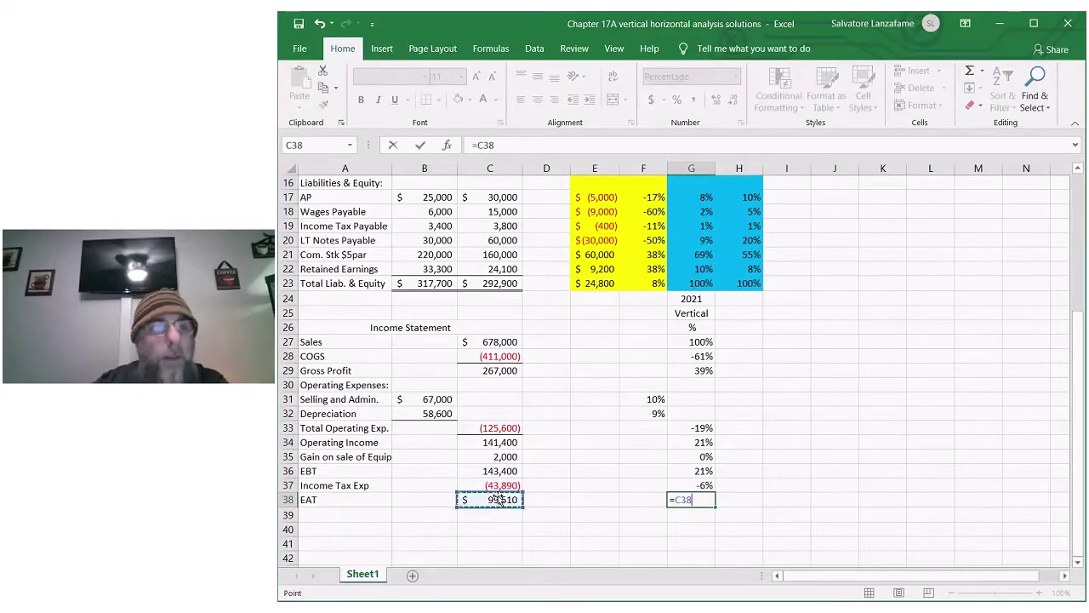
{"action": "type", "text": "/"}
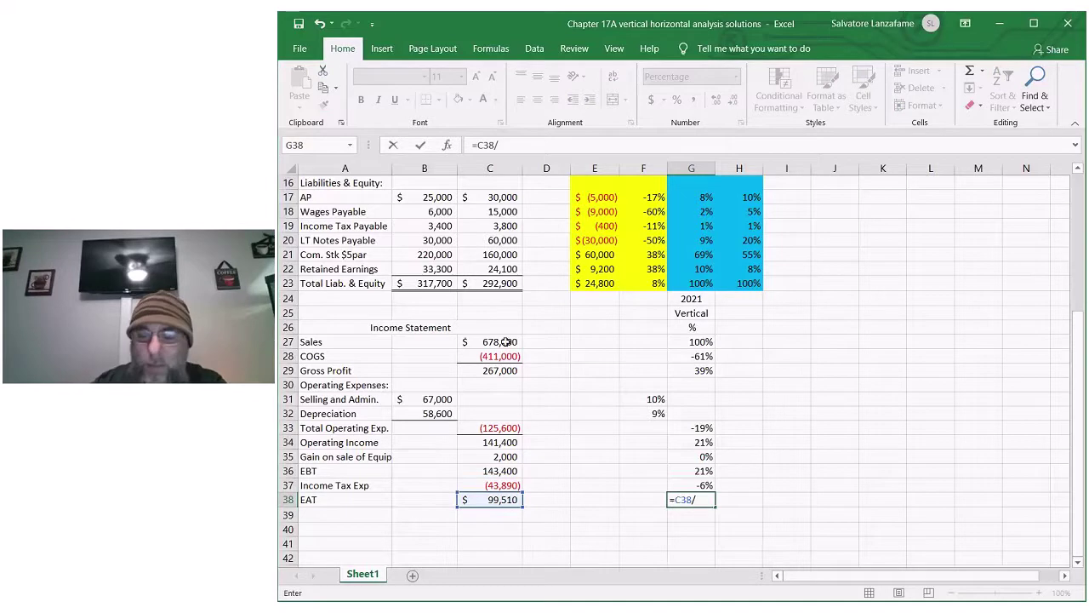
{"action": "left_click", "coordinate": [506, 341]}
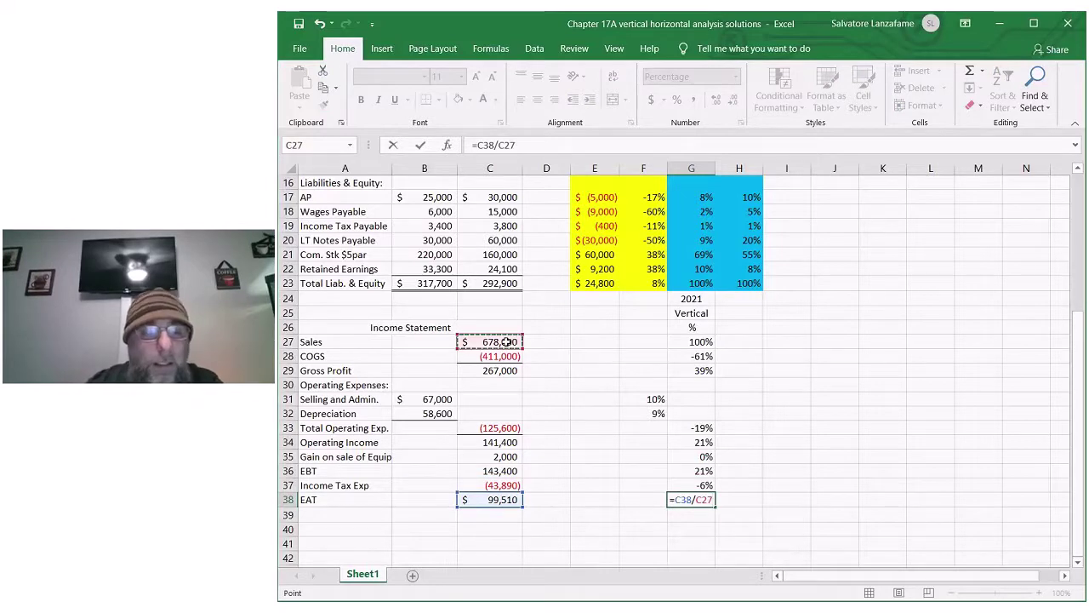
{"action": "key", "text": "Return"}
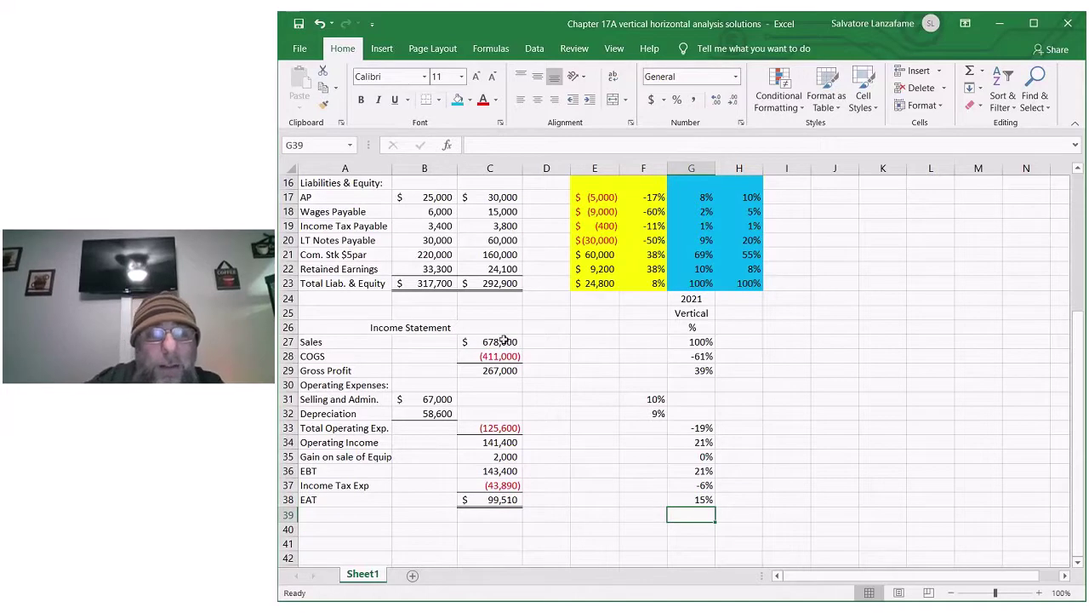
Give the COGS vertical percentage in G28 a red font and a bottom border.
{"action": "left_click", "coordinate": [698, 357]}
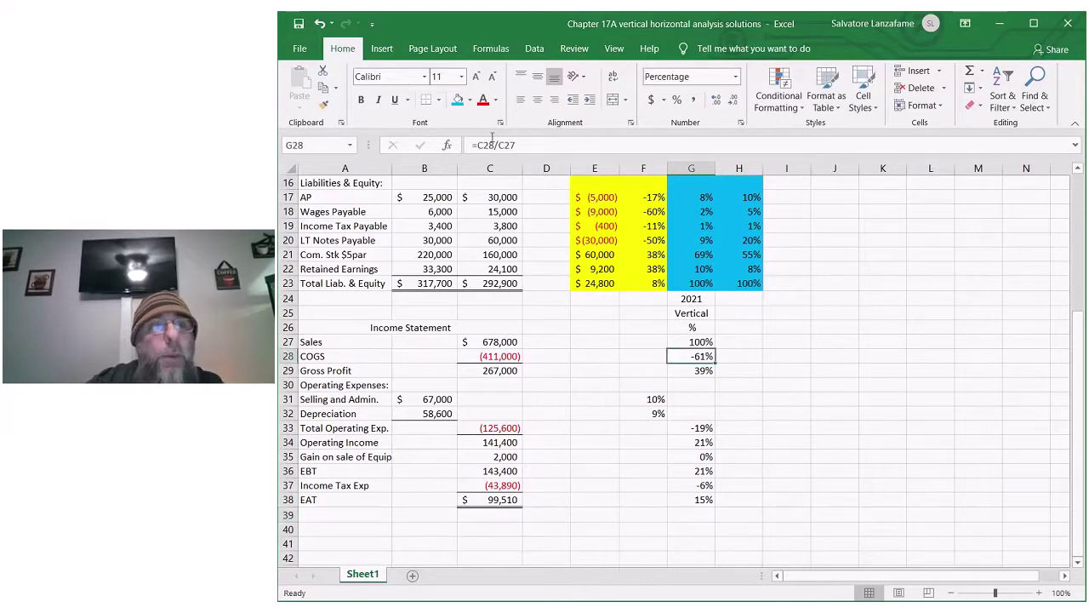
{"action": "left_click", "coordinate": [482, 100]}
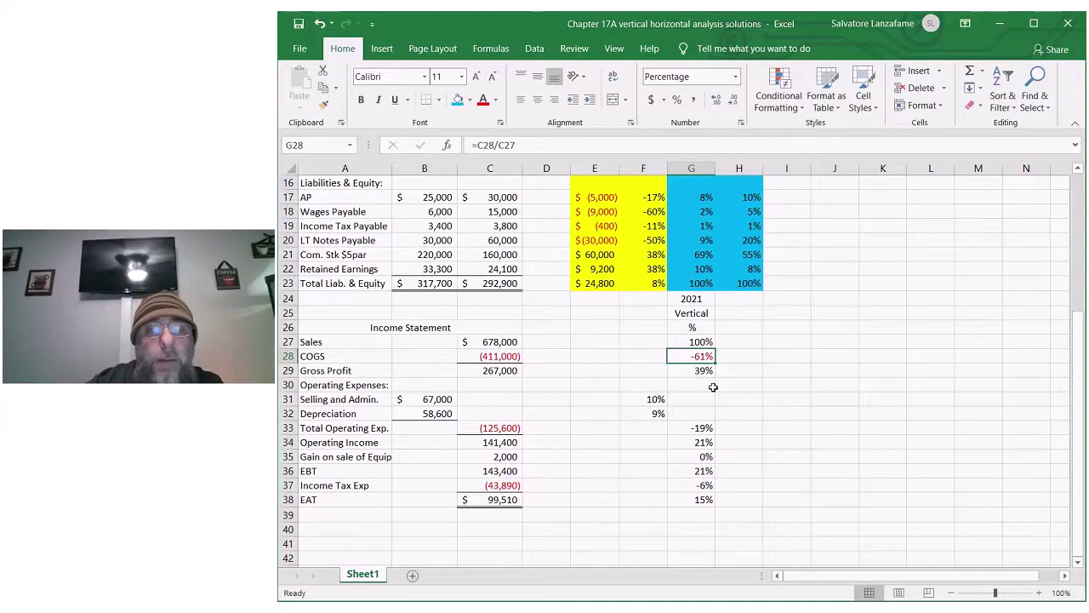
{"action": "left_click", "coordinate": [429, 101]}
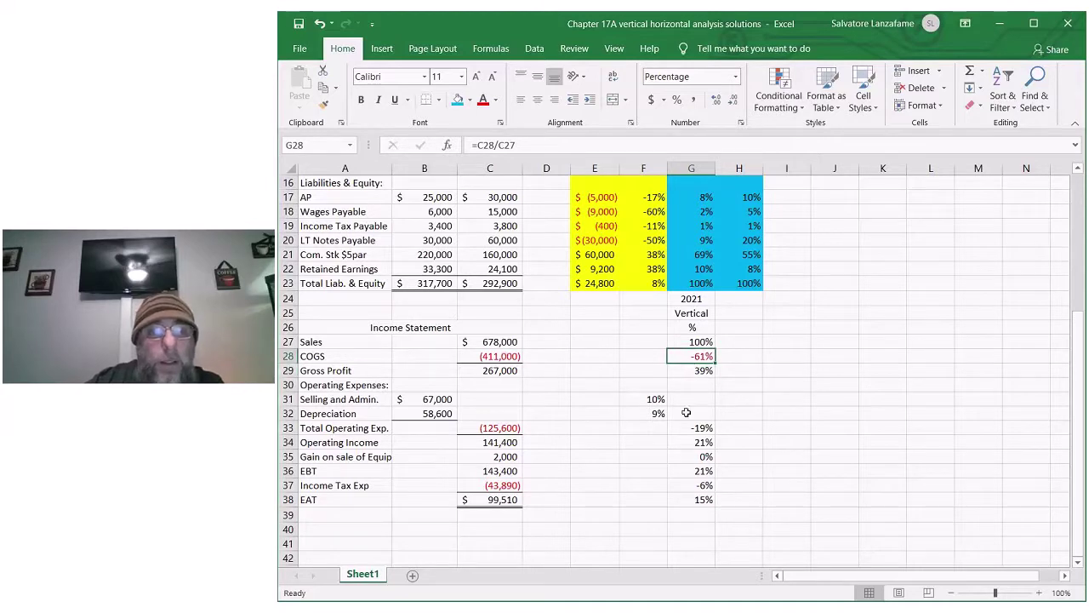
Add a bottom border to the Depreciation percentage in F32 and color the Total Operating Exp. percentage in G33 red.
{"action": "left_click", "coordinate": [660, 414]}
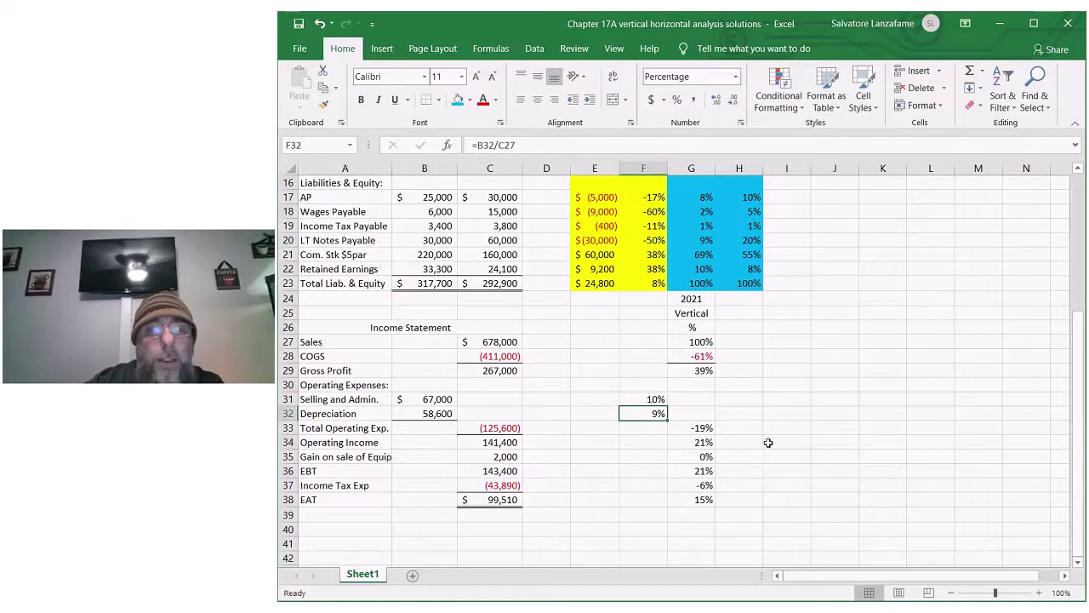
{"action": "left_click", "coordinate": [701, 428]}
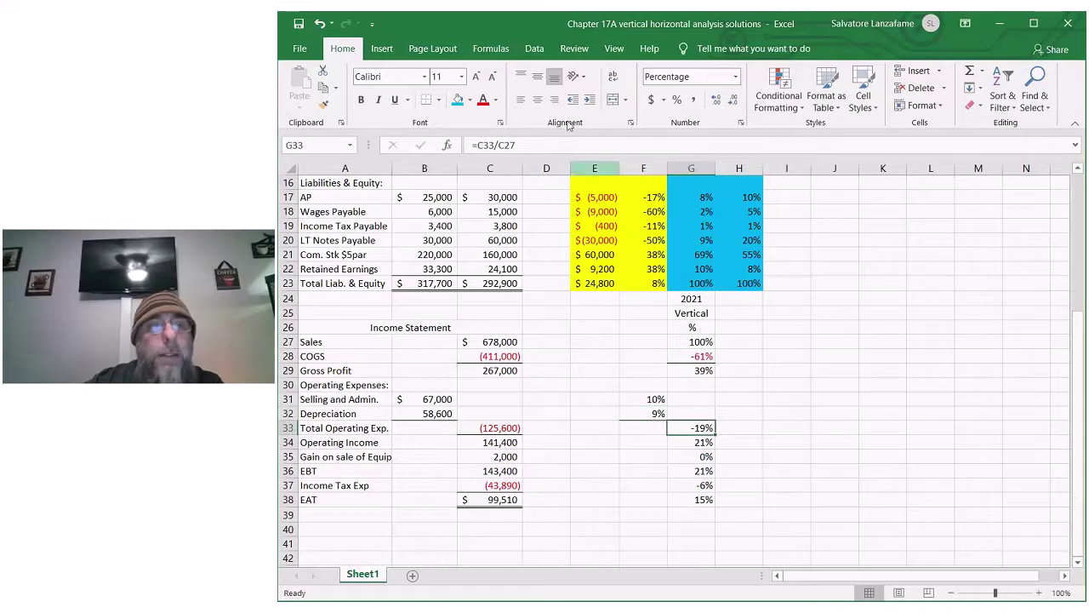
Show the Gain on sale, Total Operating Exp. and Operating Income percentages in G35, G33 and G34 with two decimal places.
{"action": "left_click", "coordinate": [689, 457]}
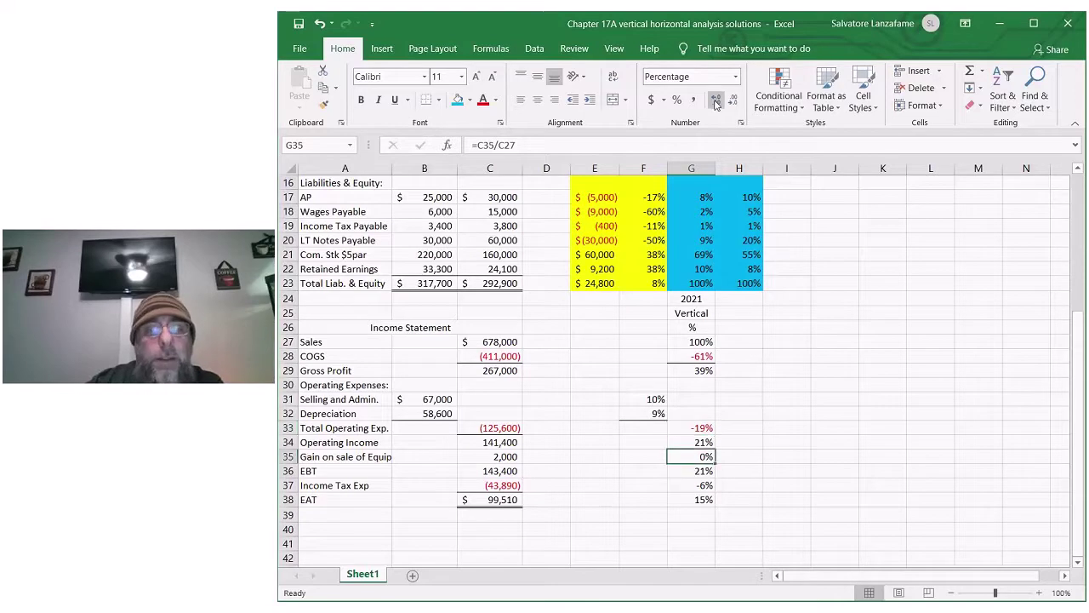
{"action": "left_click", "coordinate": [715, 100]}
{"action": "left_click", "coordinate": [715, 100]}
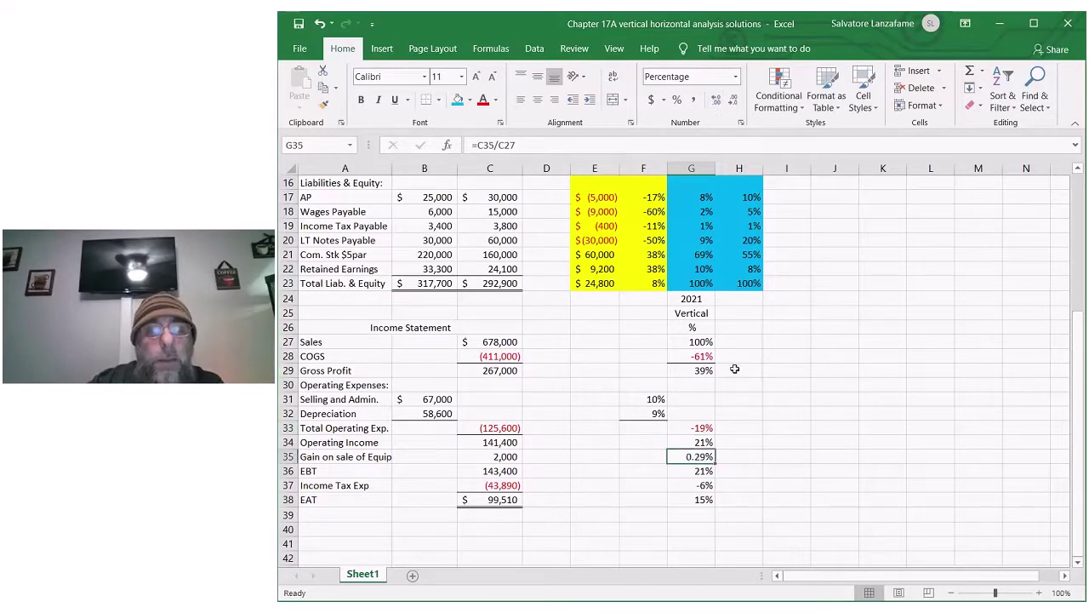
{"action": "left_click", "coordinate": [700, 431]}
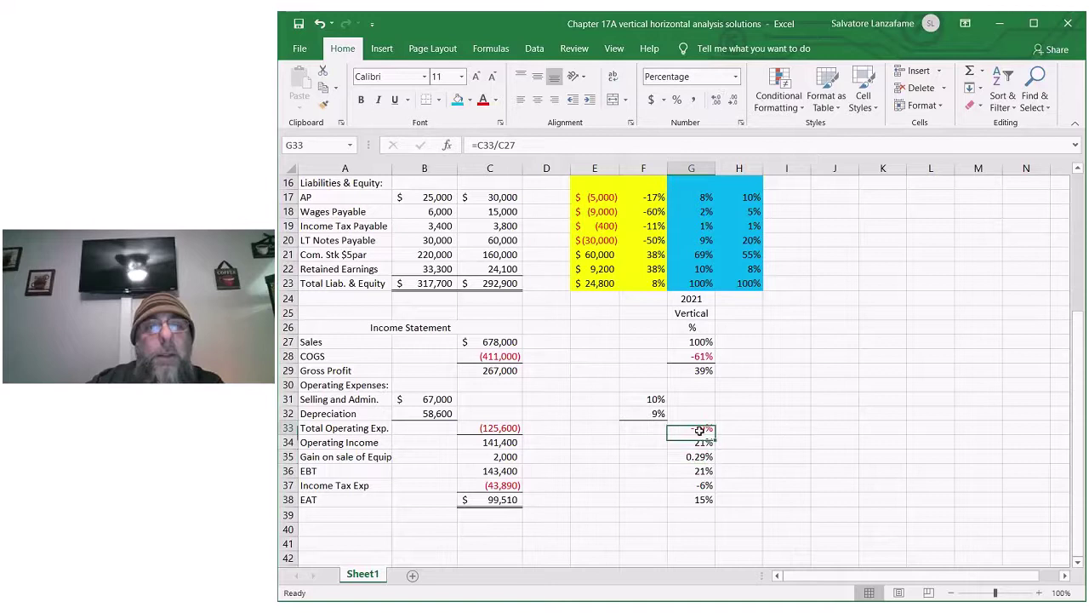
{"action": "left_click", "coordinate": [716, 99]}
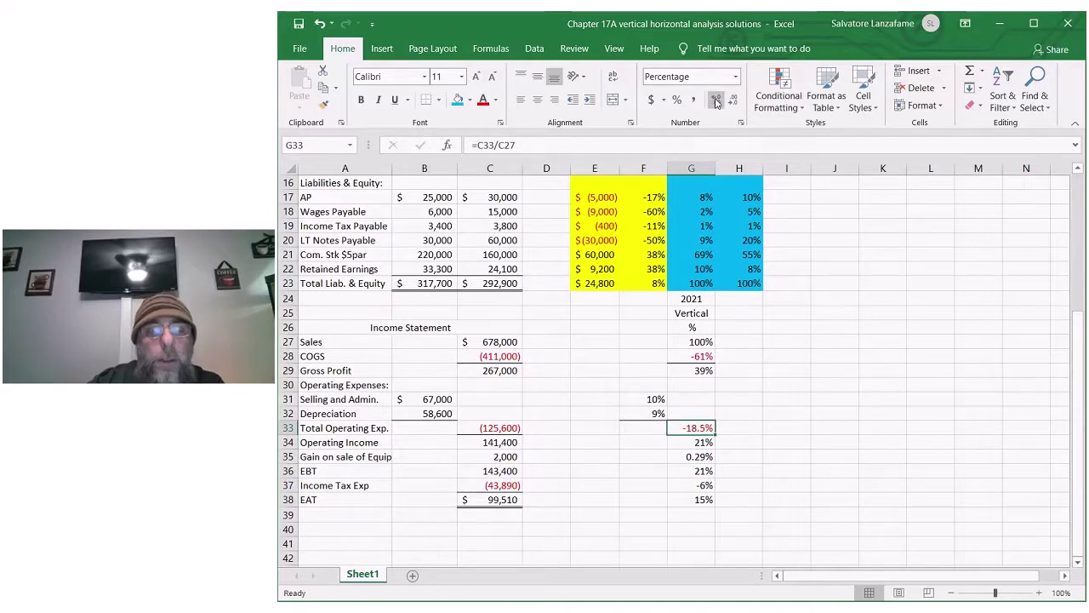
{"action": "left_click", "coordinate": [715, 100]}
{"action": "left_click", "coordinate": [702, 443]}
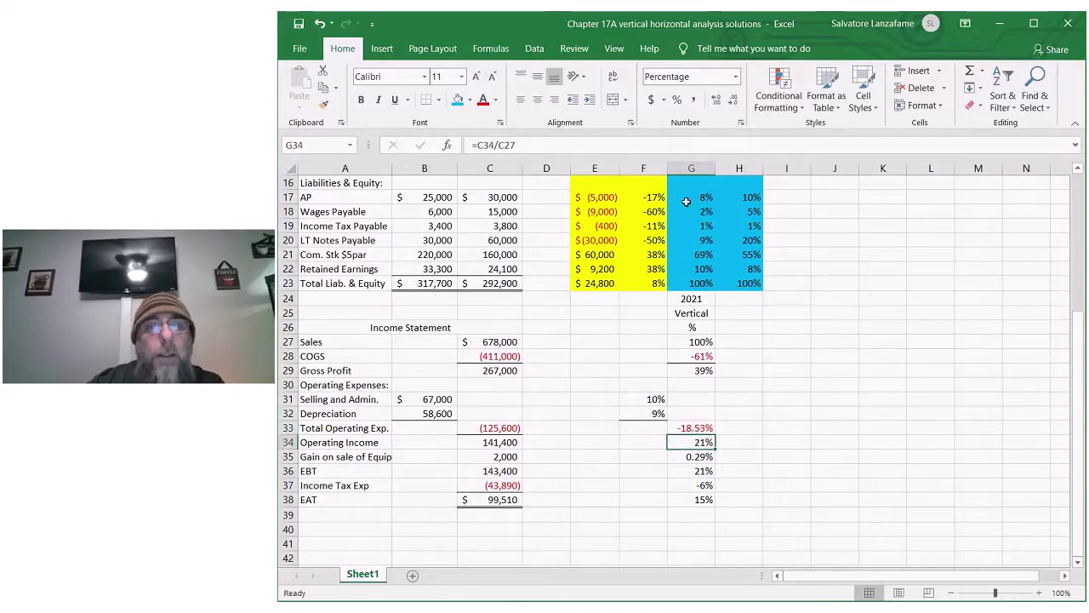
{"action": "left_click", "coordinate": [715, 100]}
{"action": "left_click", "coordinate": [716, 100]}
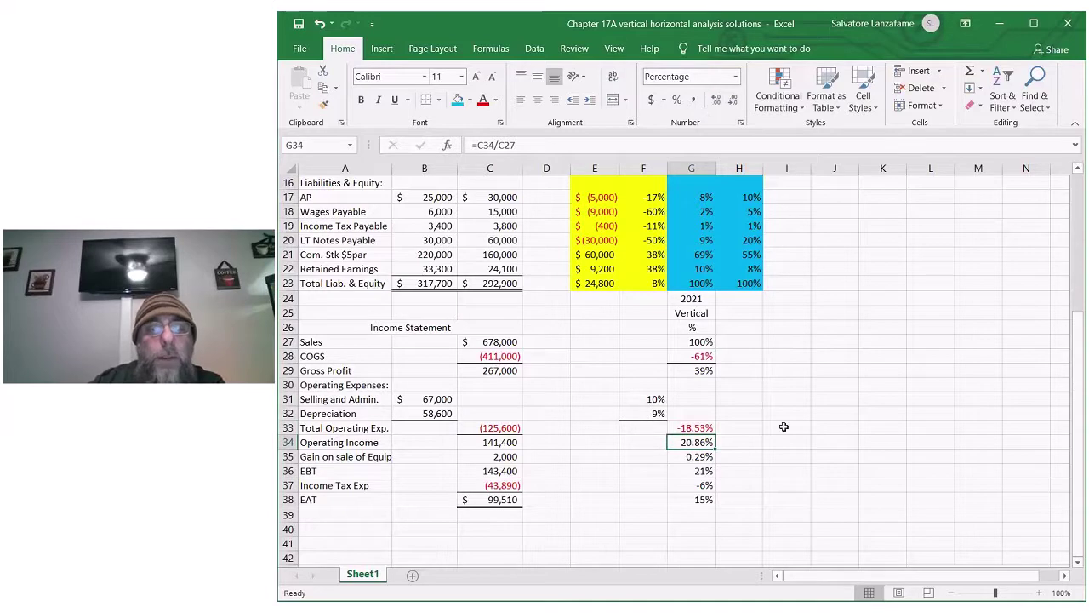
Show the Gross Profit percentage in G29 and the COGS percentage in G28 with two decimal places.
{"action": "left_click", "coordinate": [704, 371]}
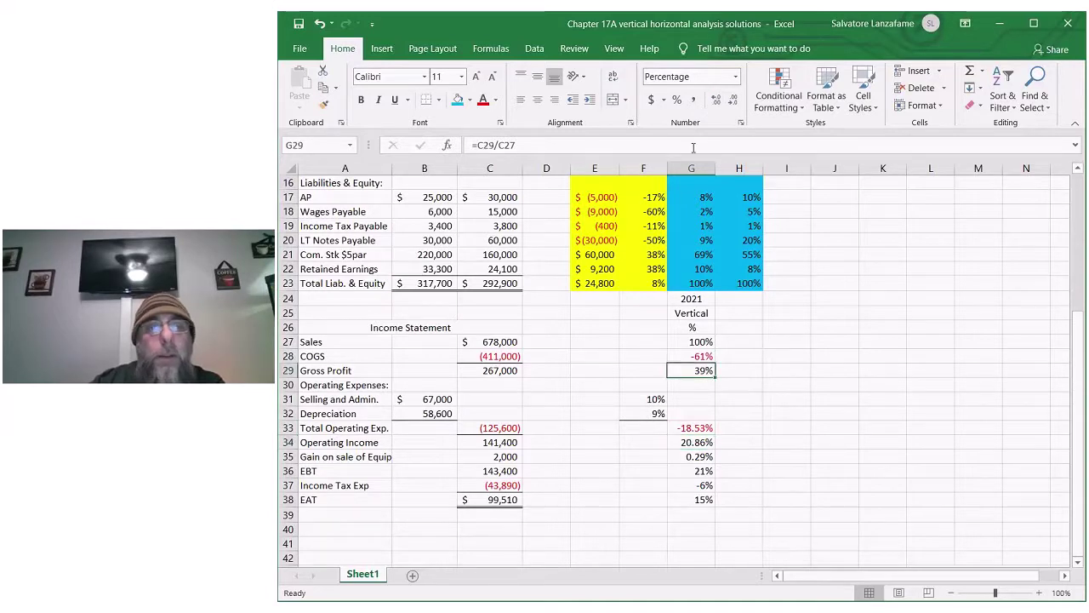
{"action": "left_click", "coordinate": [716, 100]}
{"action": "left_click", "coordinate": [716, 100]}
{"action": "key", "text": "Up"}
{"action": "left_click", "coordinate": [716, 100]}
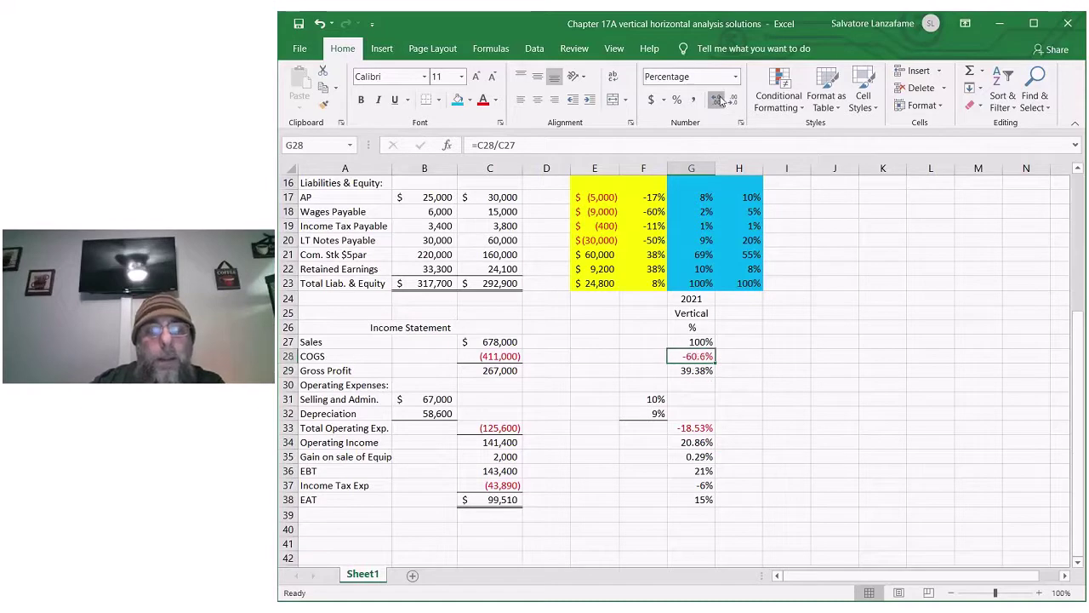
{"action": "left_click", "coordinate": [715, 100]}
Format the percentages in G35:G38 uniformly with two decimal places.
{"action": "left_click_drag", "start_coordinate": [705, 456], "coordinate": [696, 501]}
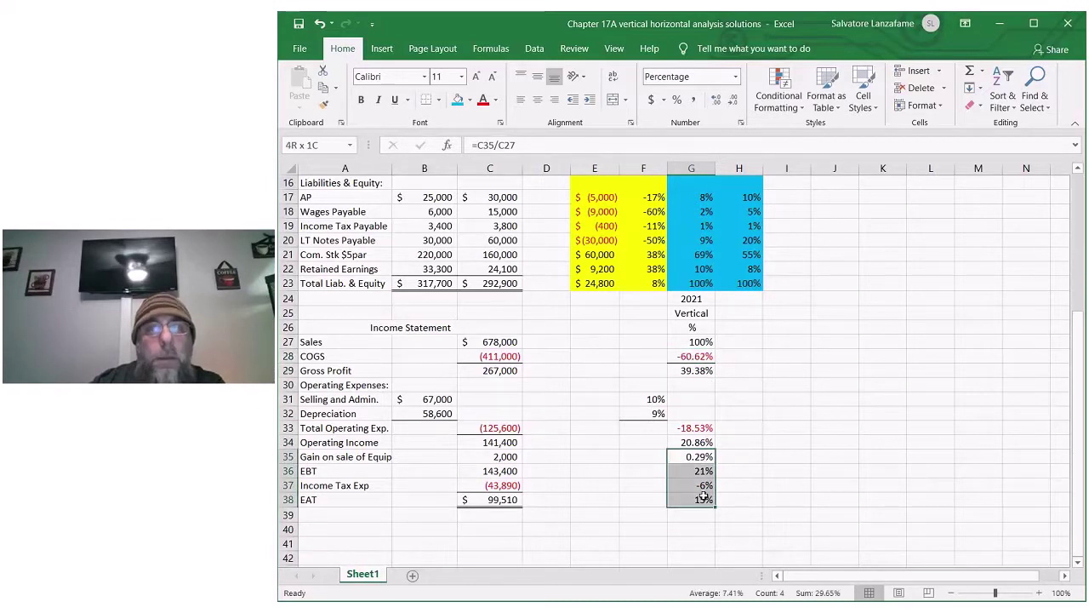
{"action": "left_click", "coordinate": [716, 99]}
{"action": "left_click", "coordinate": [716, 100]}
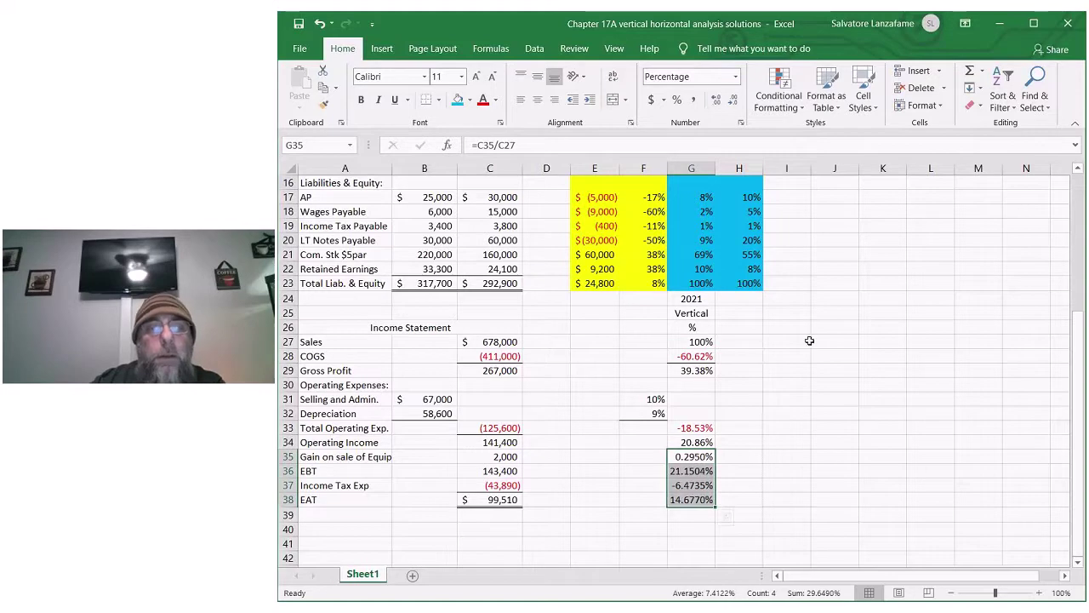
{"action": "left_click", "coordinate": [734, 99]}
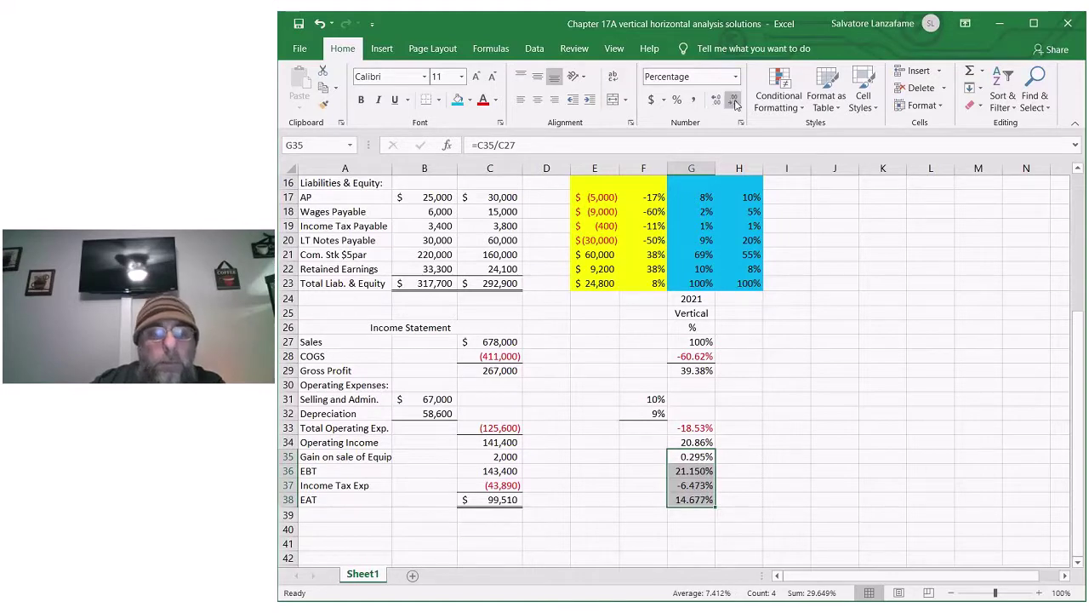
{"action": "left_click", "coordinate": [733, 100]}
{"action": "left_click", "coordinate": [786, 371]}
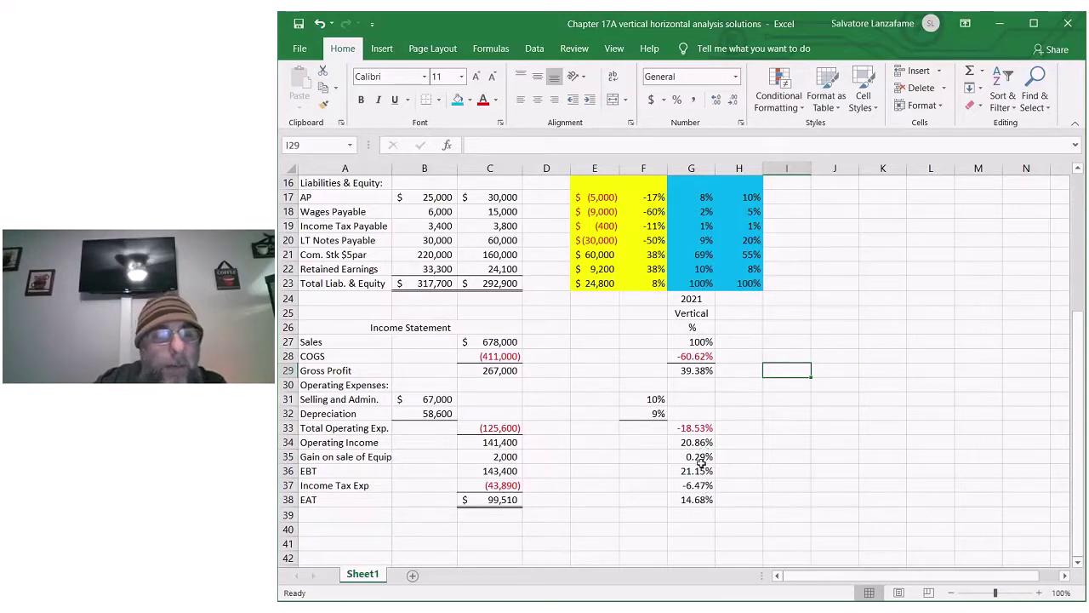
Add bottom borders to the percentages in G35 and G37, and color the Income Tax Exp percentage in G37 red.
{"action": "left_click", "coordinate": [510, 458]}
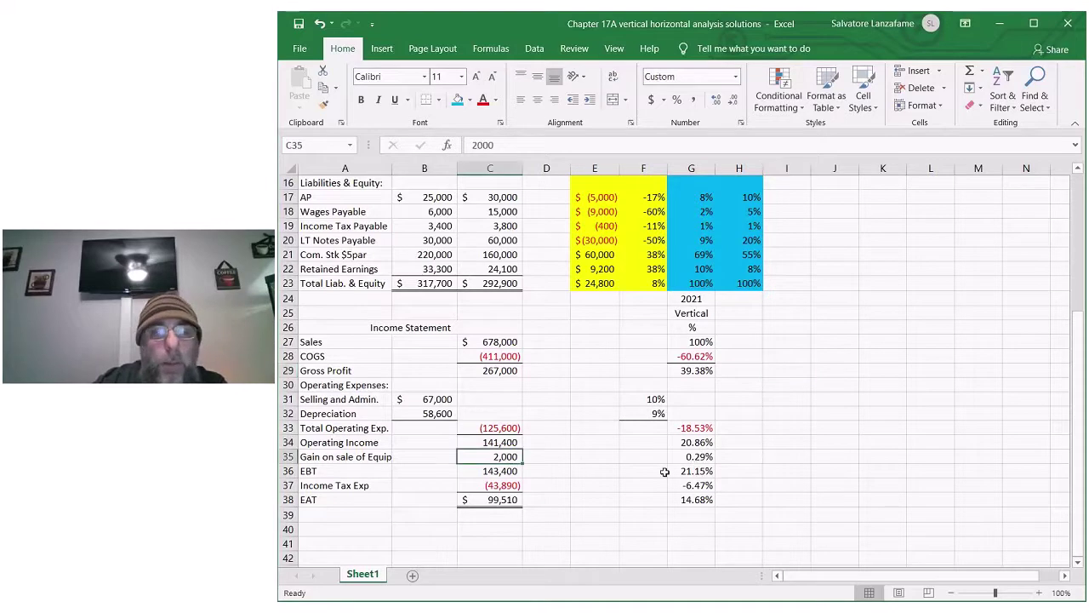
{"action": "left_click", "coordinate": [693, 460]}
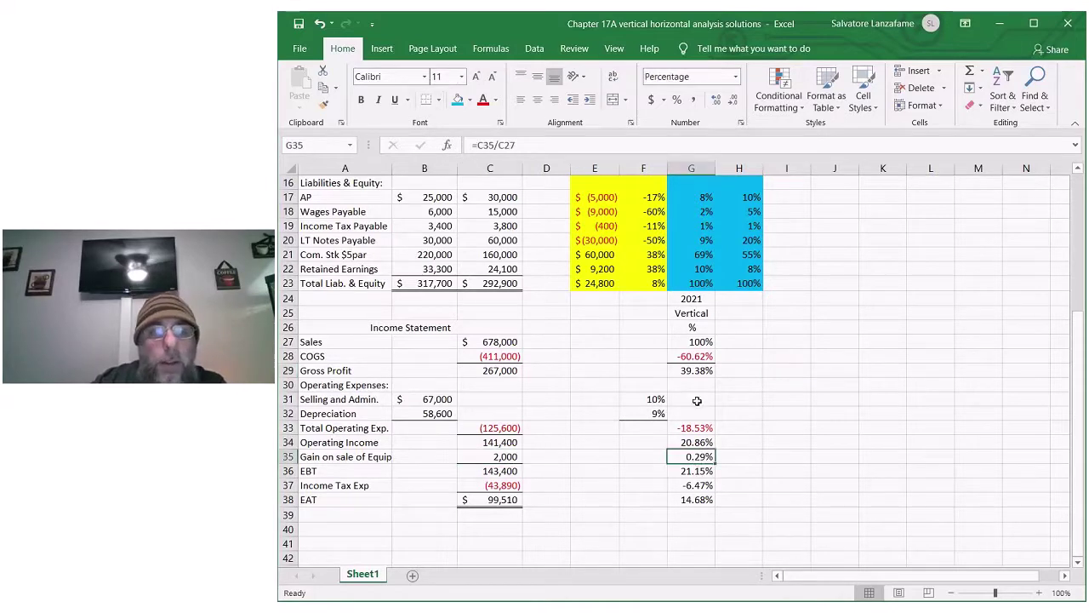
{"action": "left_click_drag", "start_coordinate": [693, 485], "coordinate": [693, 471]}
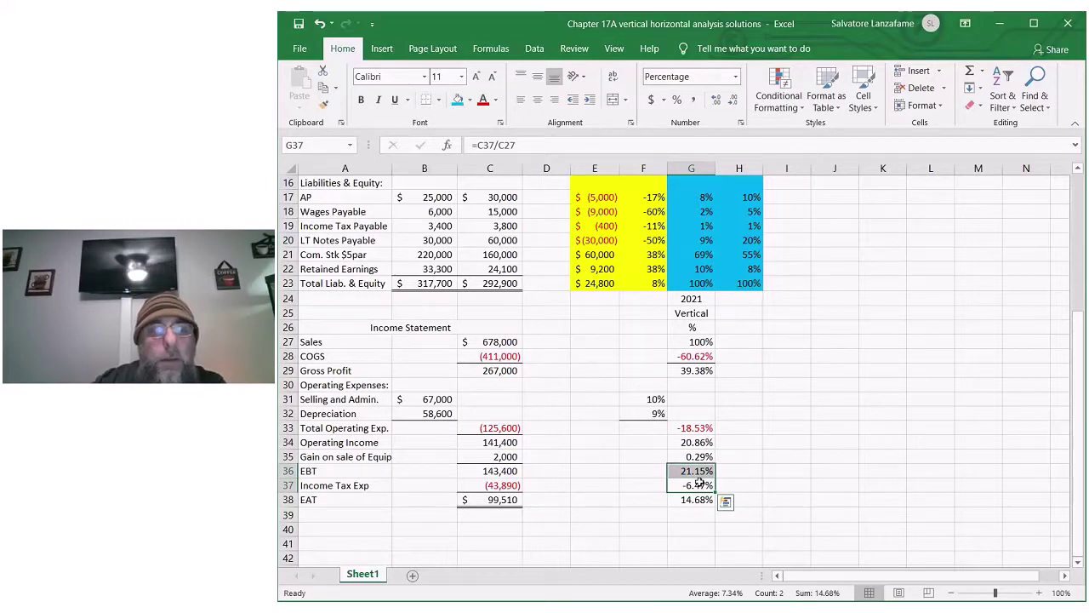
{"action": "left_click", "coordinate": [783, 485]}
{"action": "left_click", "coordinate": [691, 485]}
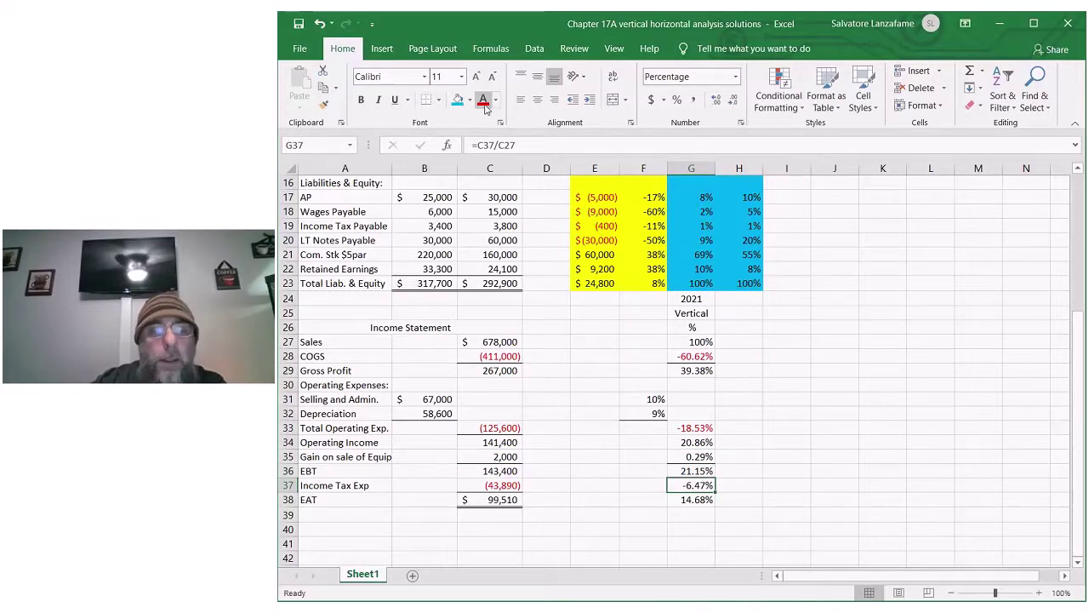
{"action": "left_click", "coordinate": [760, 428]}
{"action": "left_click", "coordinate": [824, 428]}
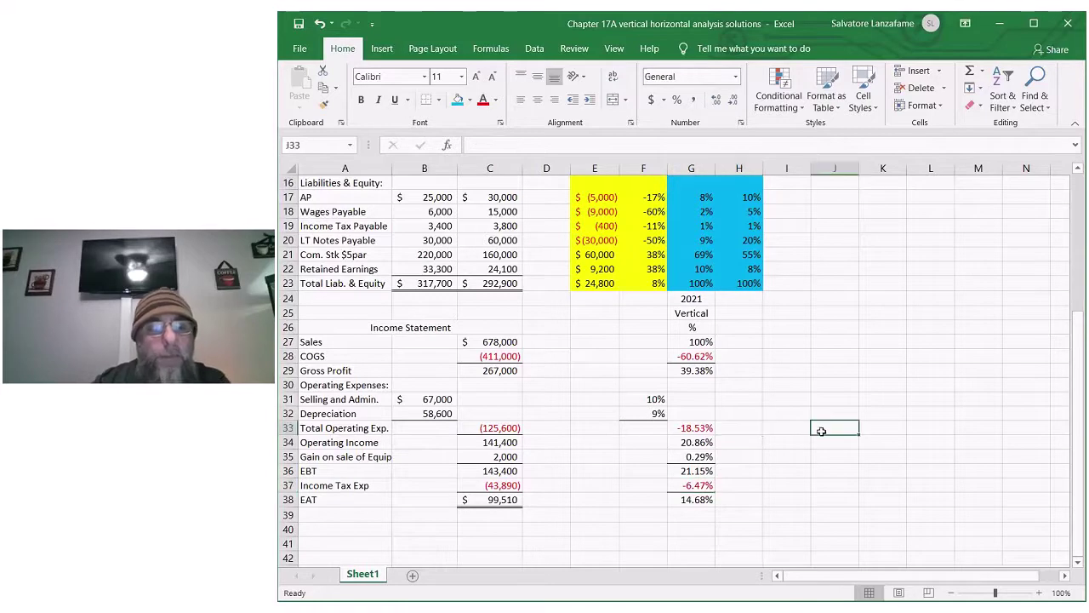
Give the EAT percentage in G38 a double bottom border.
{"action": "left_click", "coordinate": [708, 500]}
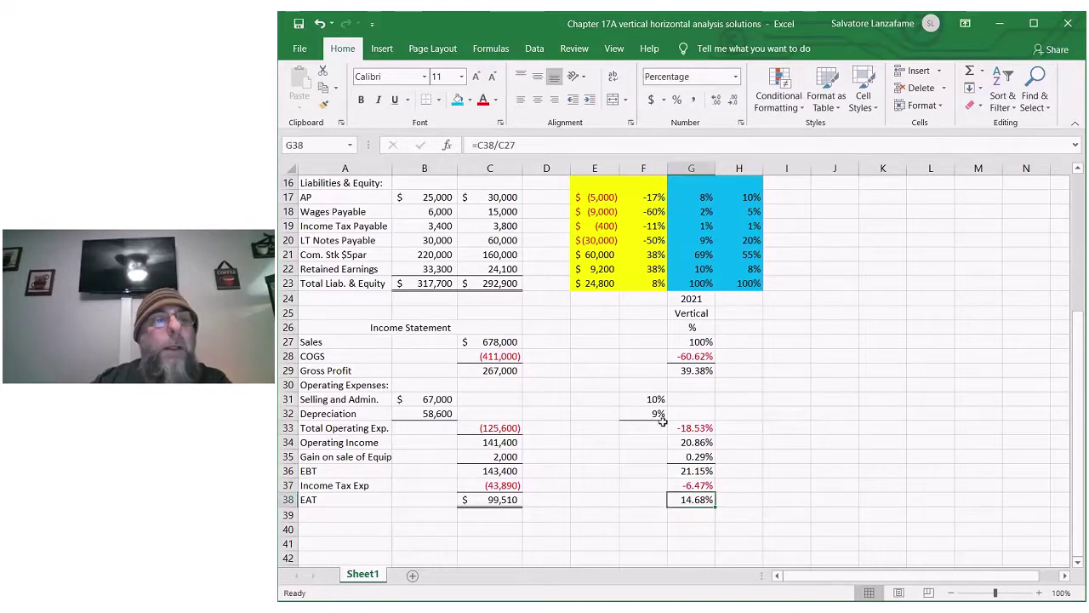
{"action": "left_click", "coordinate": [439, 99]}
{"action": "left_click", "coordinate": [511, 360]}
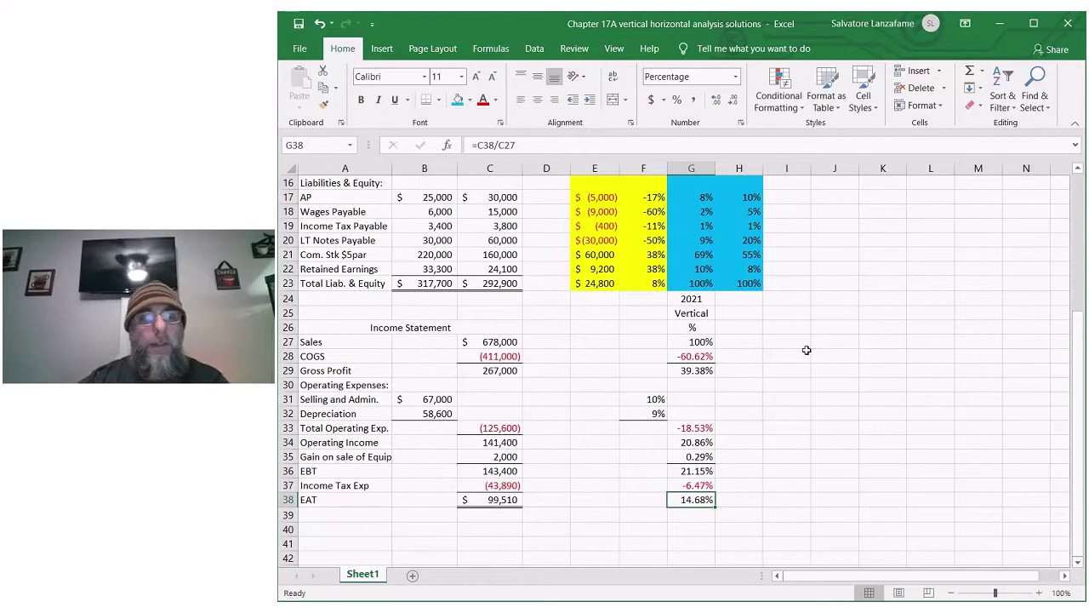
{"action": "left_click", "coordinate": [842, 369]}
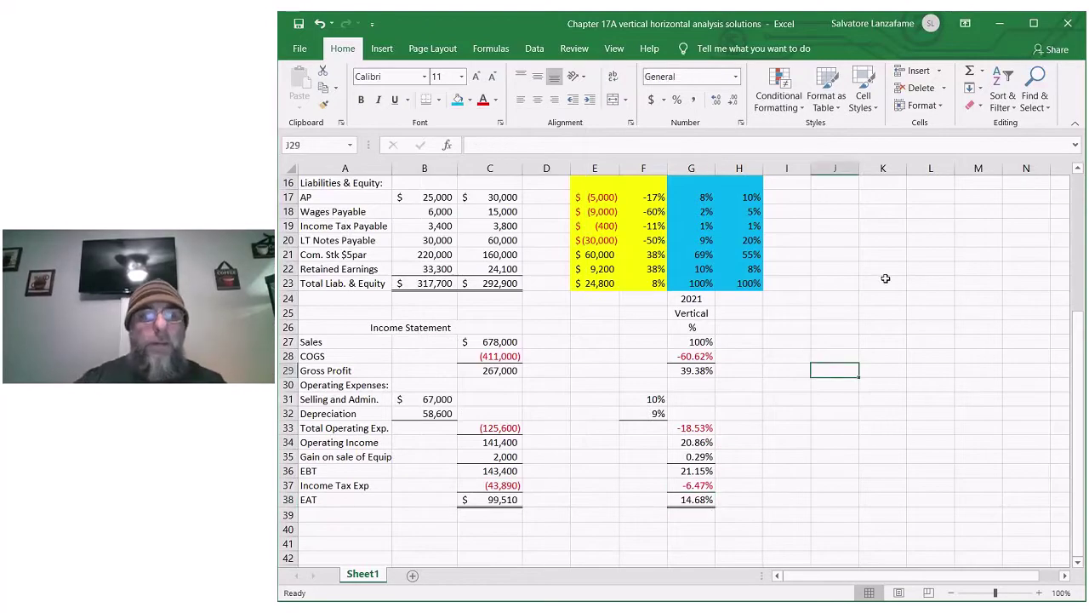
Fill the income statement's vertical analysis range F25:H38 with the same light blue as the balance sheet's vertical columns.
{"action": "left_click", "coordinate": [648, 314]}
{"action": "left_click_drag", "start_coordinate": [647, 315], "coordinate": [752, 502]}
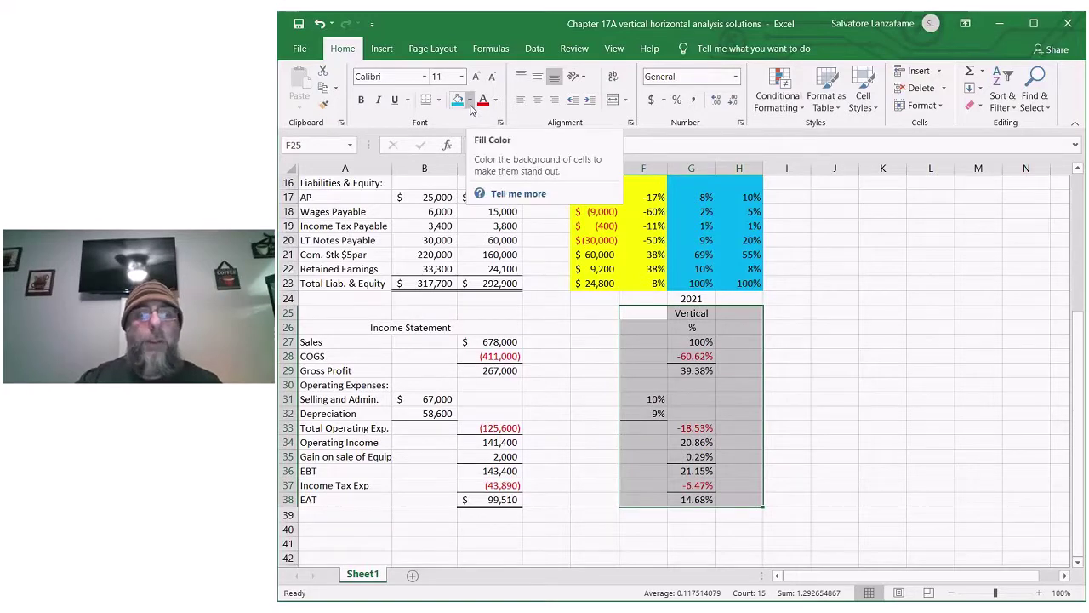
{"action": "left_click", "coordinate": [458, 100]}
{"action": "left_click", "coordinate": [911, 425]}
Enter 50000 in K7 beside the balance sheet analysis and label it "beg" in J7.
{"action": "scroll", "coordinate": [910, 426], "scroll_direction": "up", "scroll_amount": 1}
{"action": "scroll", "coordinate": [910, 425], "scroll_direction": "up", "scroll_amount": 5}
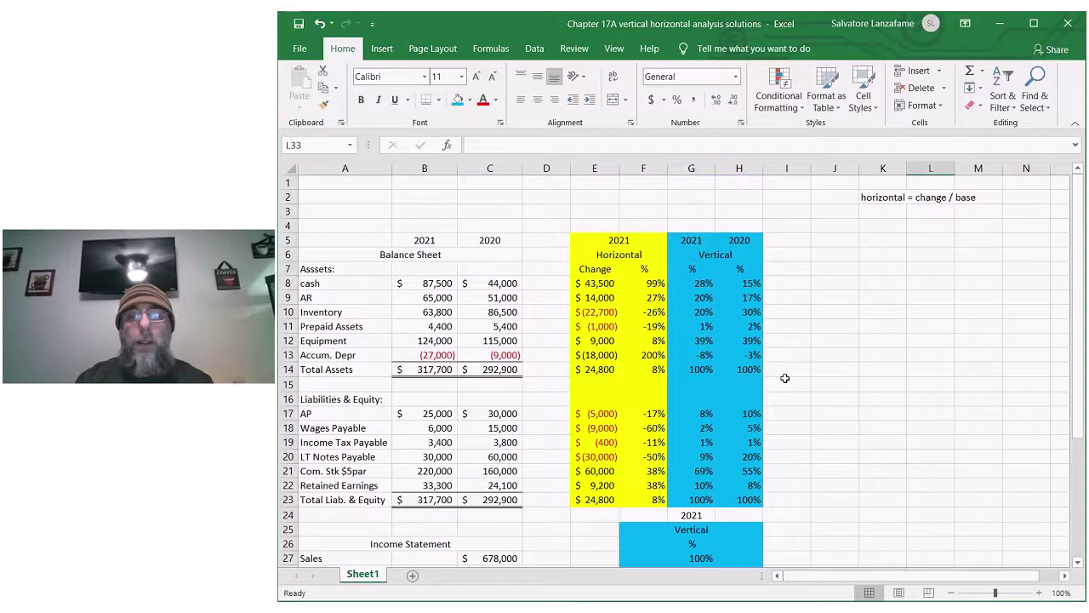
{"action": "left_click", "coordinate": [884, 272]}
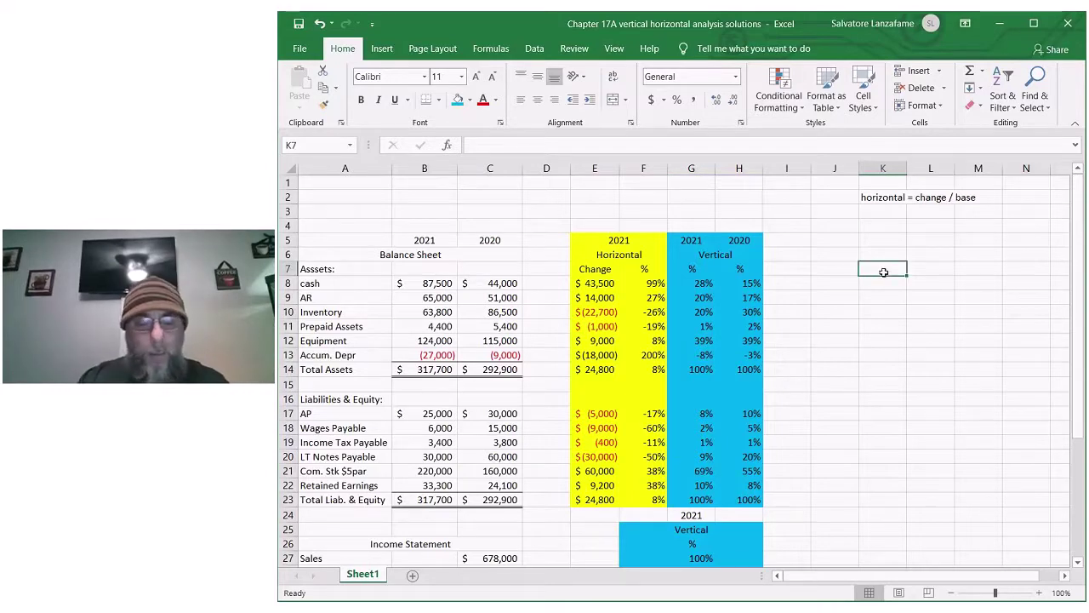
{"action": "double_click", "coordinate": [884, 272]}
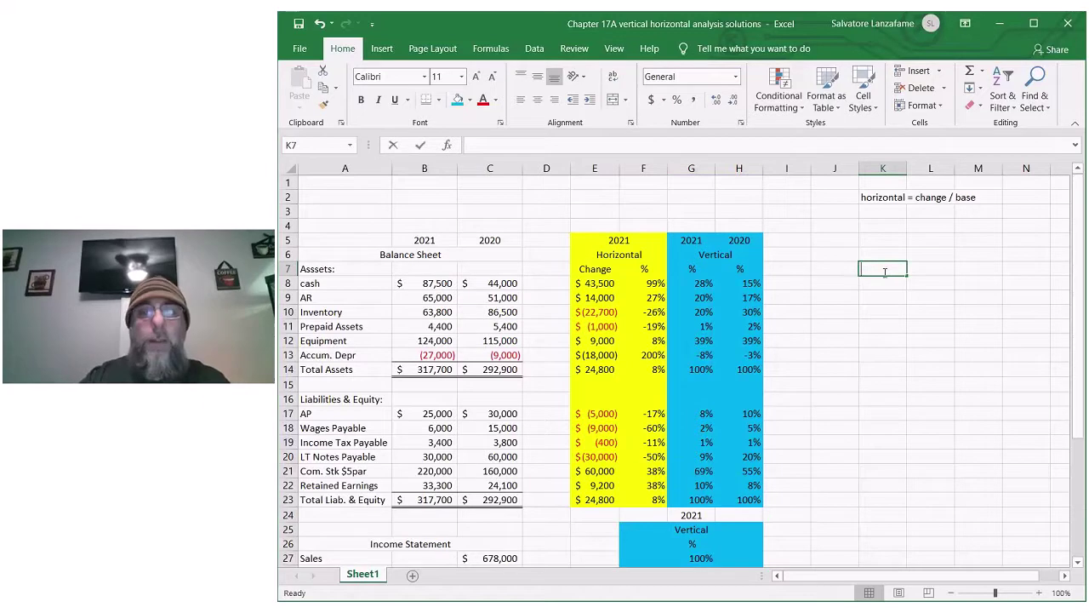
{"action": "type", "text": "50000"}
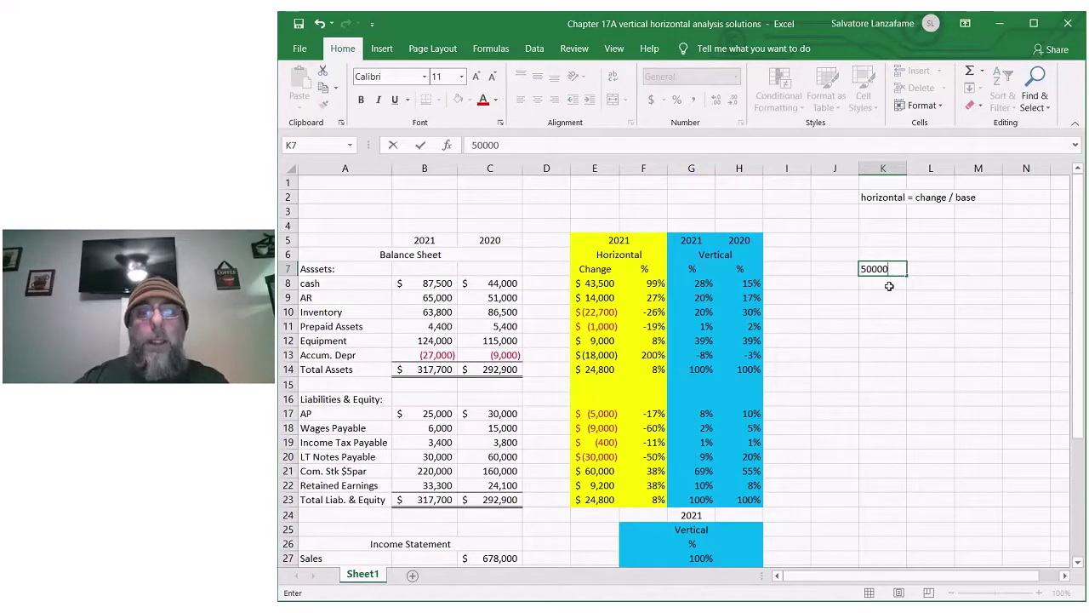
{"action": "left_click", "coordinate": [834, 270]}
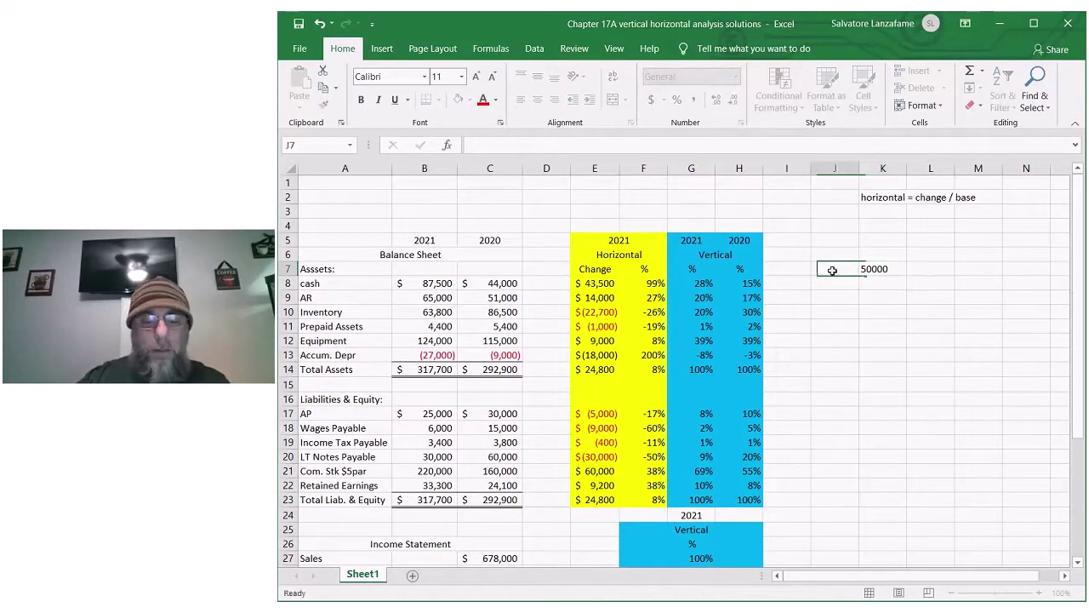
{"action": "type", "text": "beg"}
Enter the label "end" in J9 and the value 53000 in K9.
{"action": "left_click", "coordinate": [839, 296]}
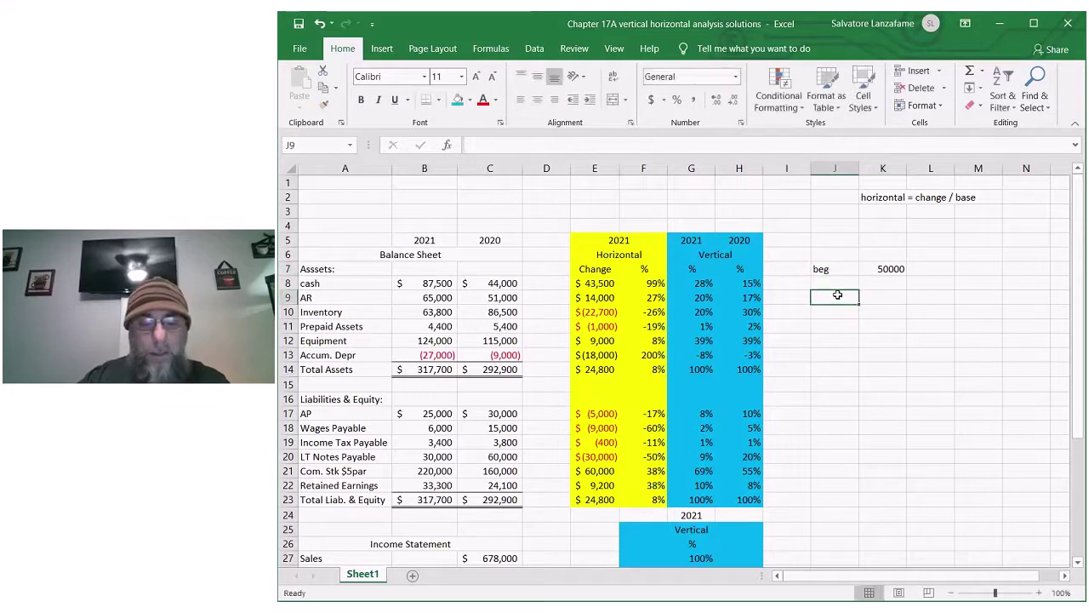
{"action": "type", "text": "end"}
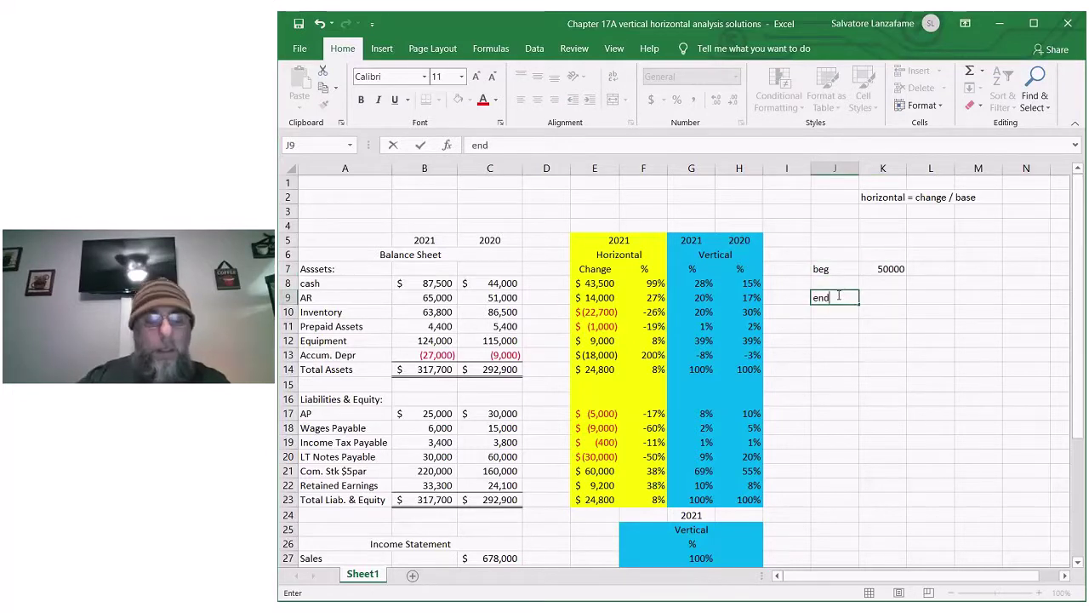
{"action": "left_click", "coordinate": [886, 297]}
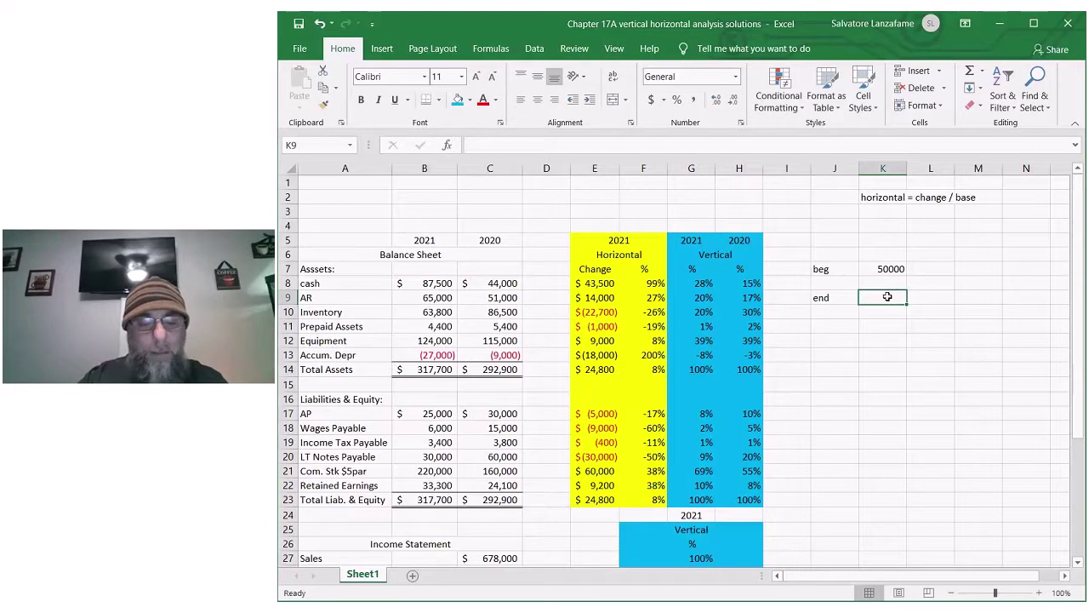
{"action": "type", "text": "53000"}
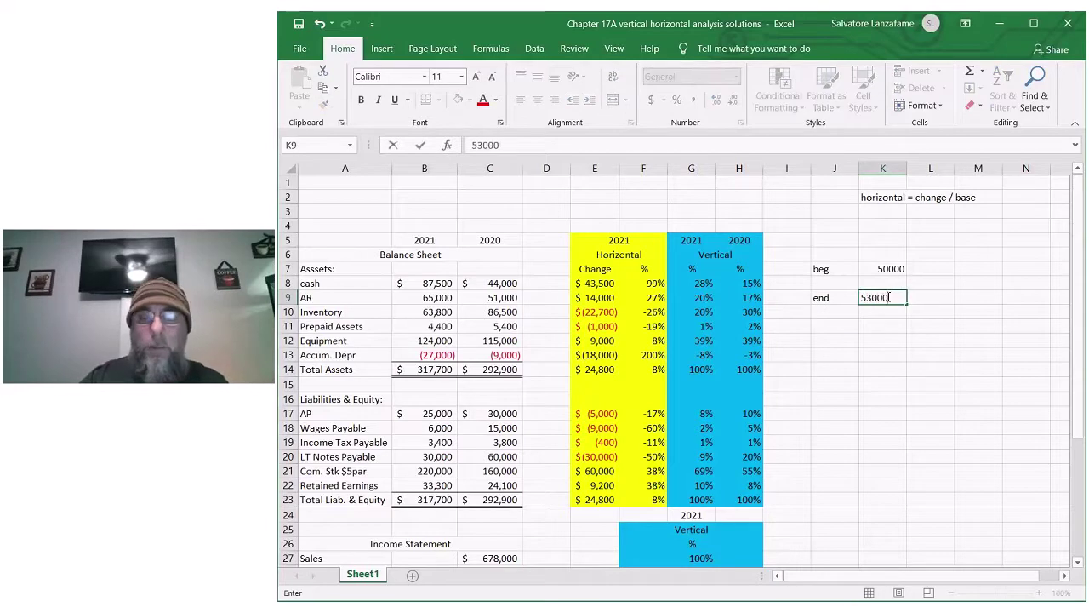
{"action": "key", "text": "Return"}
{"action": "left_click", "coordinate": [956, 412]}
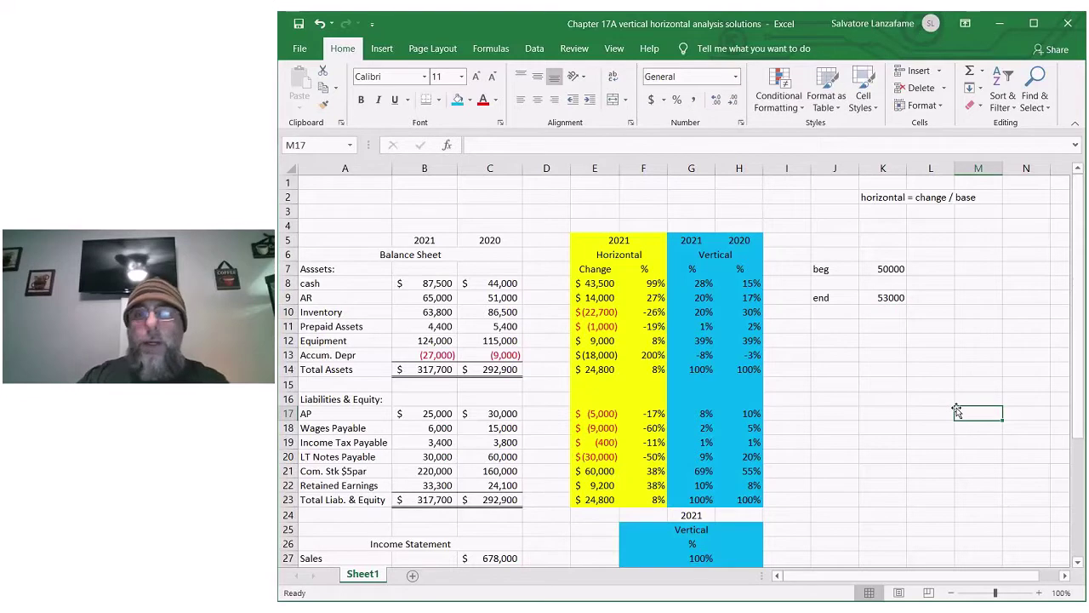
Enter the change between the beg and end amounts, 3,000, in L8.
{"action": "left_click", "coordinate": [933, 281]}
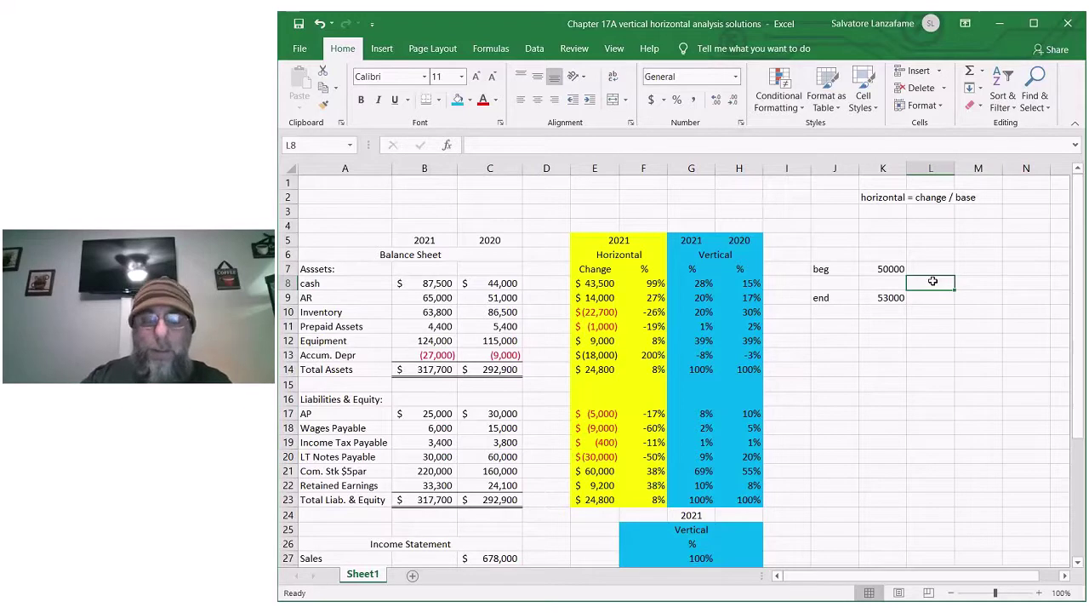
{"action": "type", "text": "3,"}
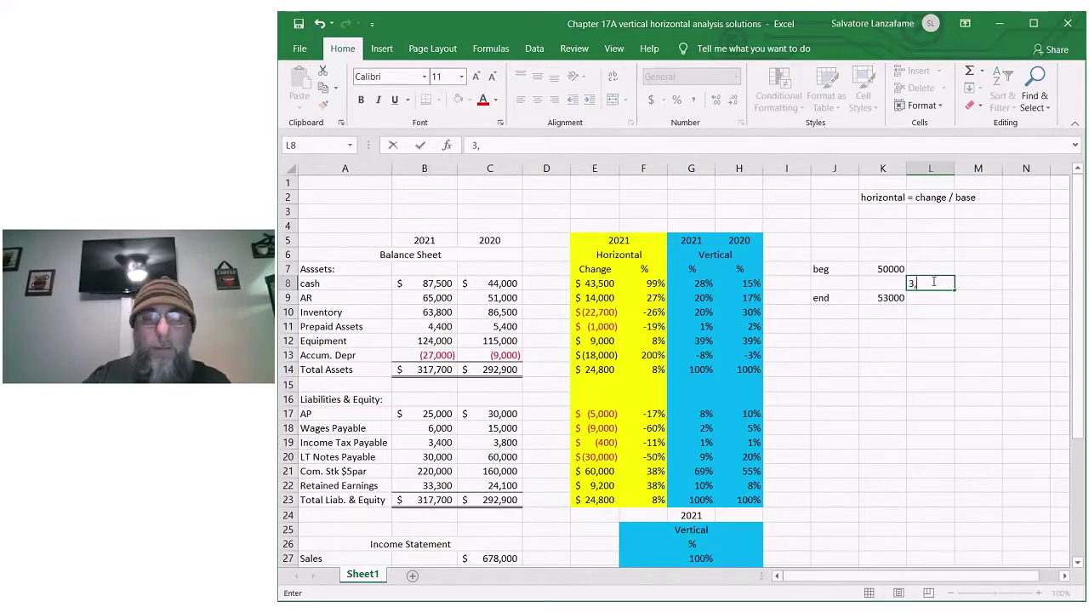
{"action": "type", "text": "000"}
{"action": "key", "text": "Return"}
{"action": "key", "text": "Down"}
{"action": "key", "text": "Down"}
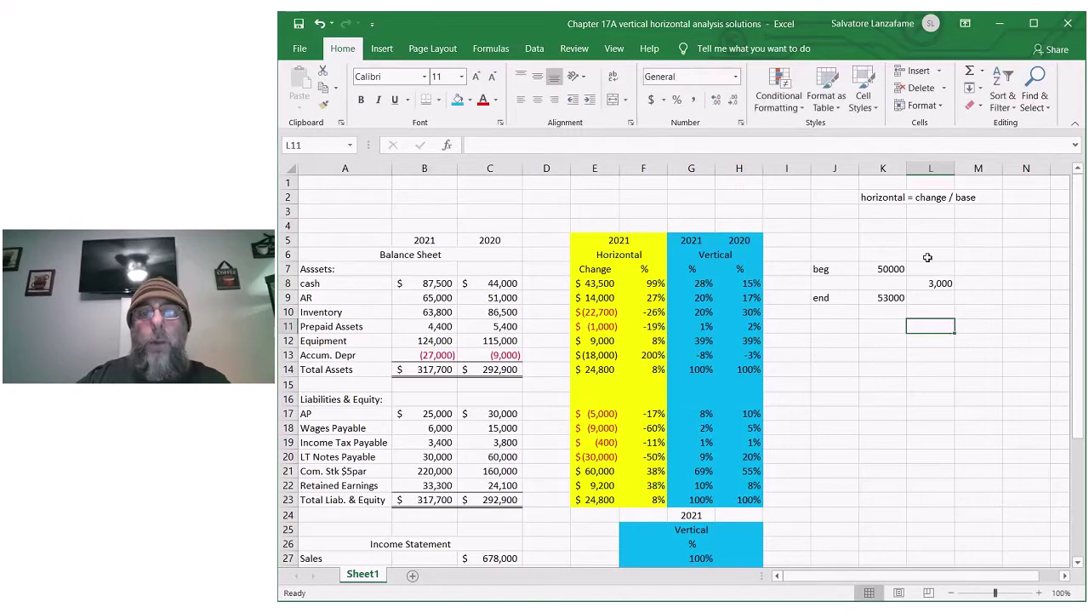
Enter the heading "change" in L6 above the 3,000 difference.
{"action": "left_click", "coordinate": [928, 254]}
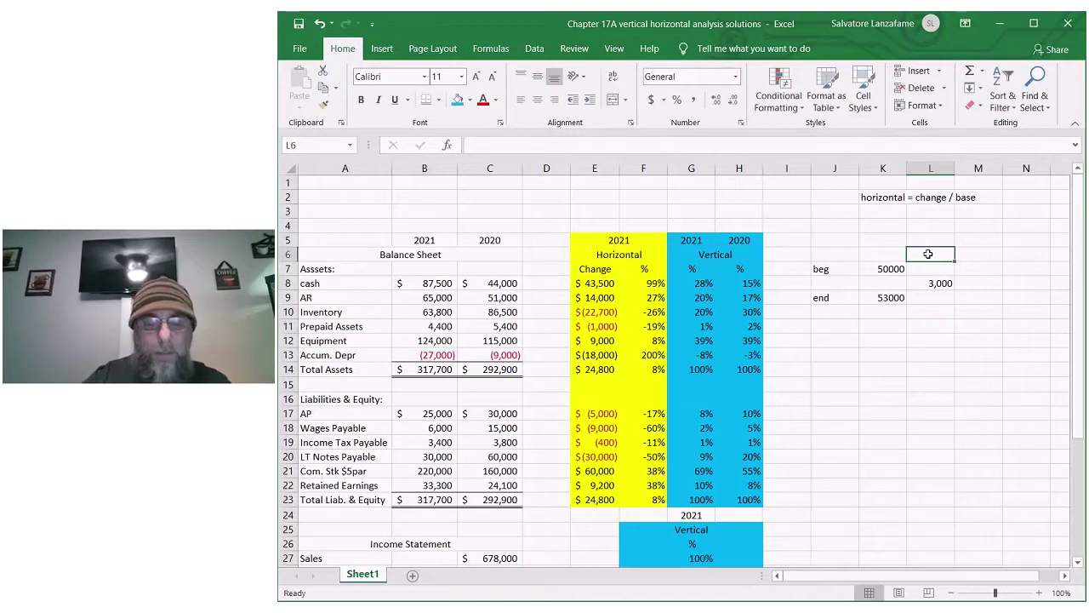
{"action": "type", "text": "change"}
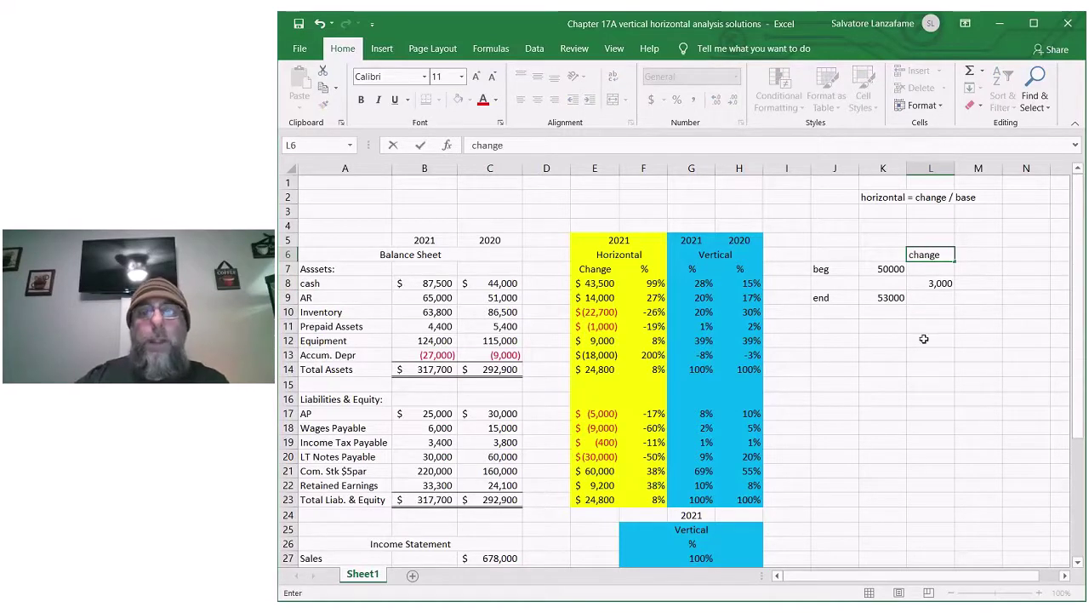
{"action": "left_click", "coordinate": [924, 339]}
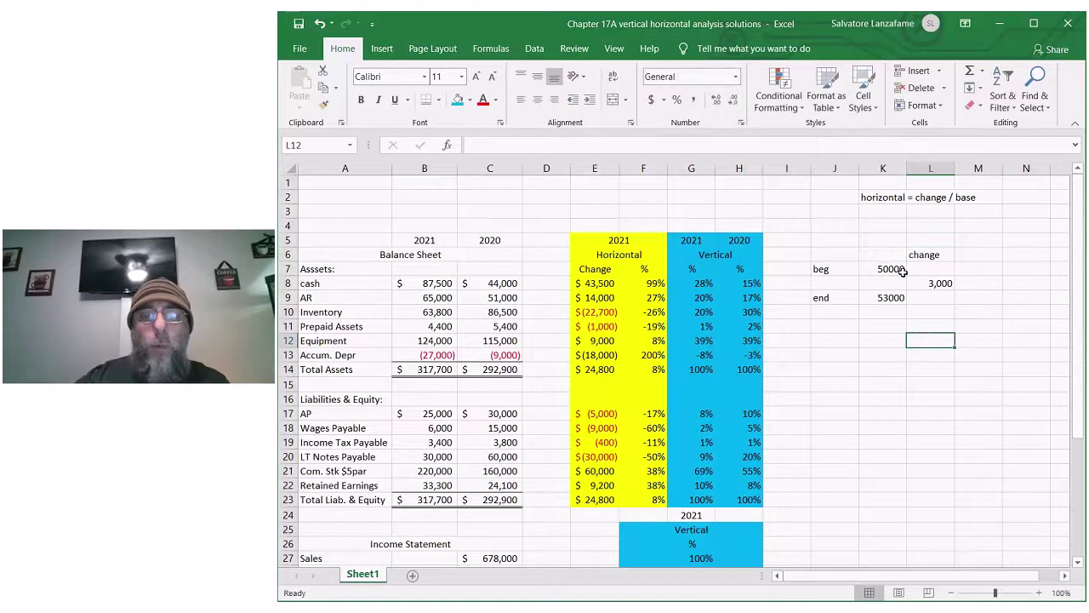
Enter the heading "base" in M6 and link M8 to the beg amount in K7.
{"action": "left_click", "coordinate": [986, 255]}
{"action": "type", "text": "base"}
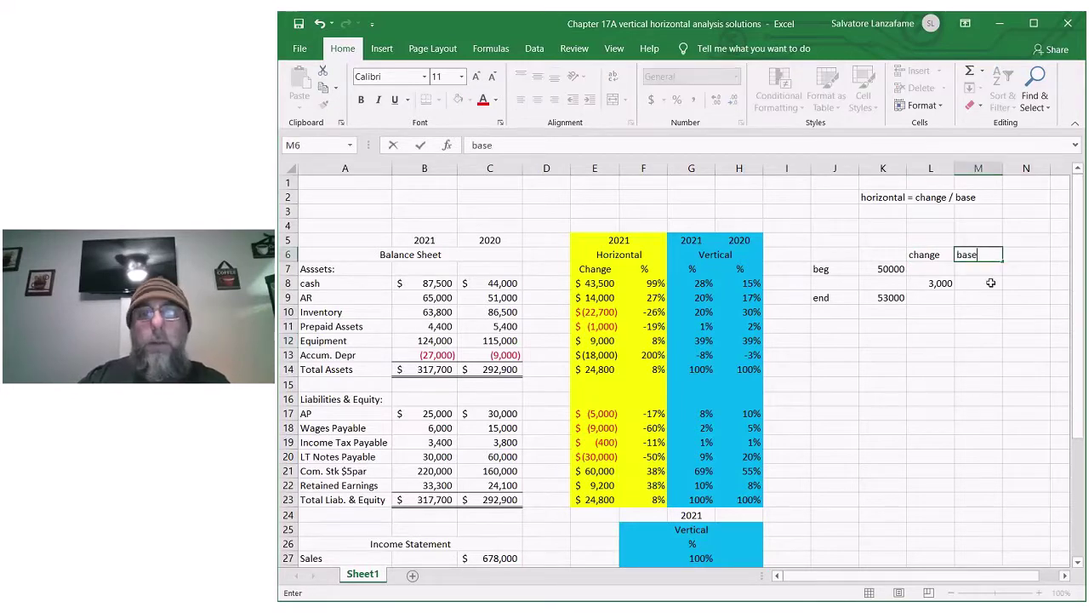
{"action": "left_click", "coordinate": [989, 285]}
{"action": "type", "text": "="}
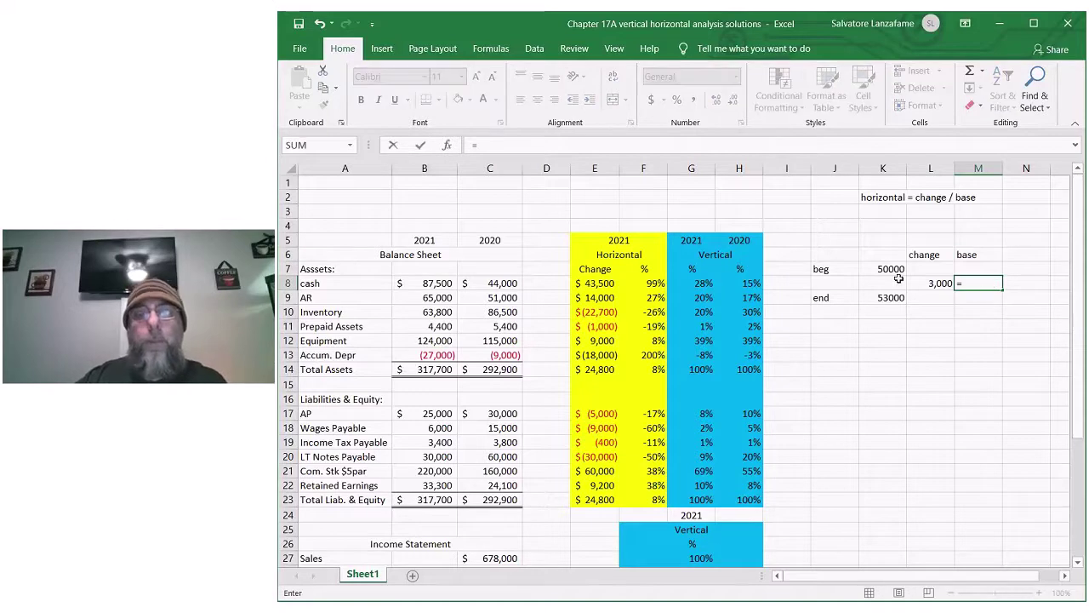
{"action": "left_click", "coordinate": [894, 269]}
{"action": "key", "text": "Return"}
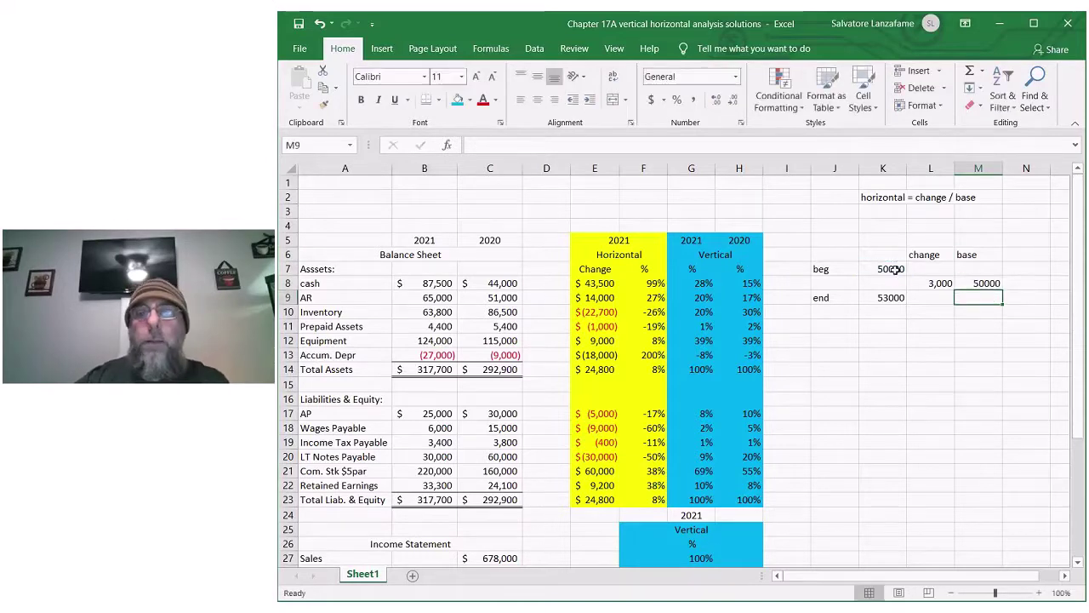
Enter the heading "% increase" in N6 beside the base heading.
{"action": "left_click", "coordinate": [1014, 255]}
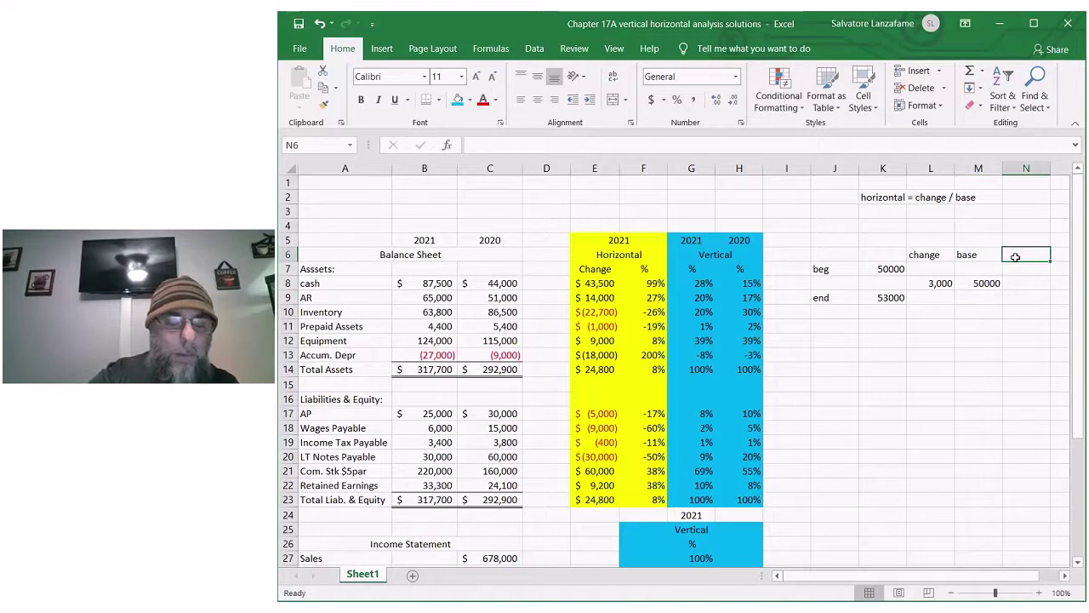
{"action": "double_click", "coordinate": [1016, 257]}
{"action": "type", "text": "% i"}
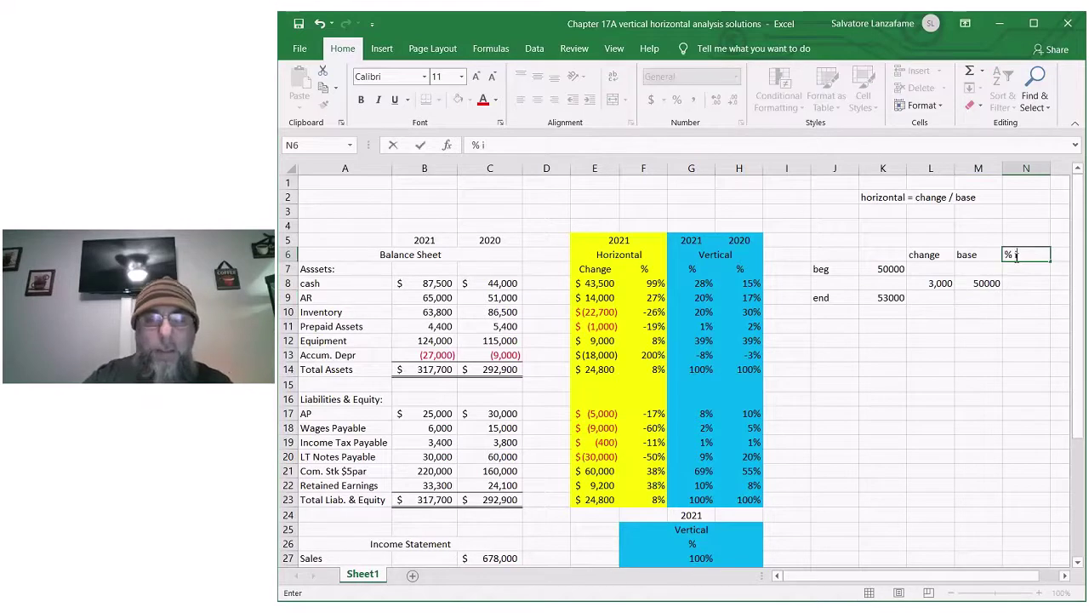
{"action": "type", "text": "ncrease"}
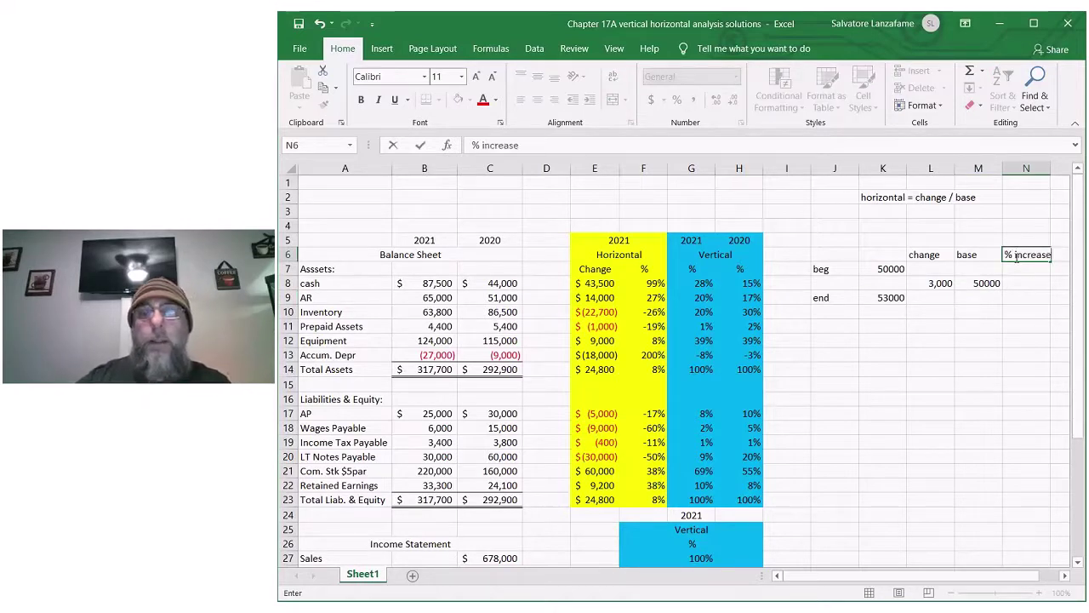
Calculate the percentage increase in N8 by dividing the change by the base with =L8/M8.
{"action": "left_click", "coordinate": [1014, 282]}
{"action": "type", "text": "="}
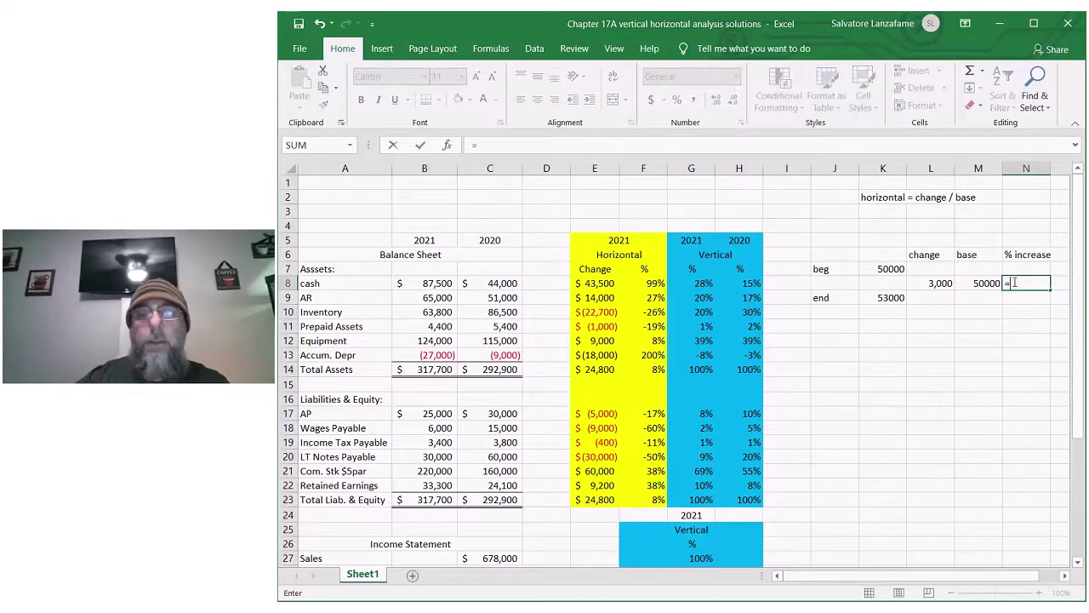
{"action": "left_click", "coordinate": [936, 284]}
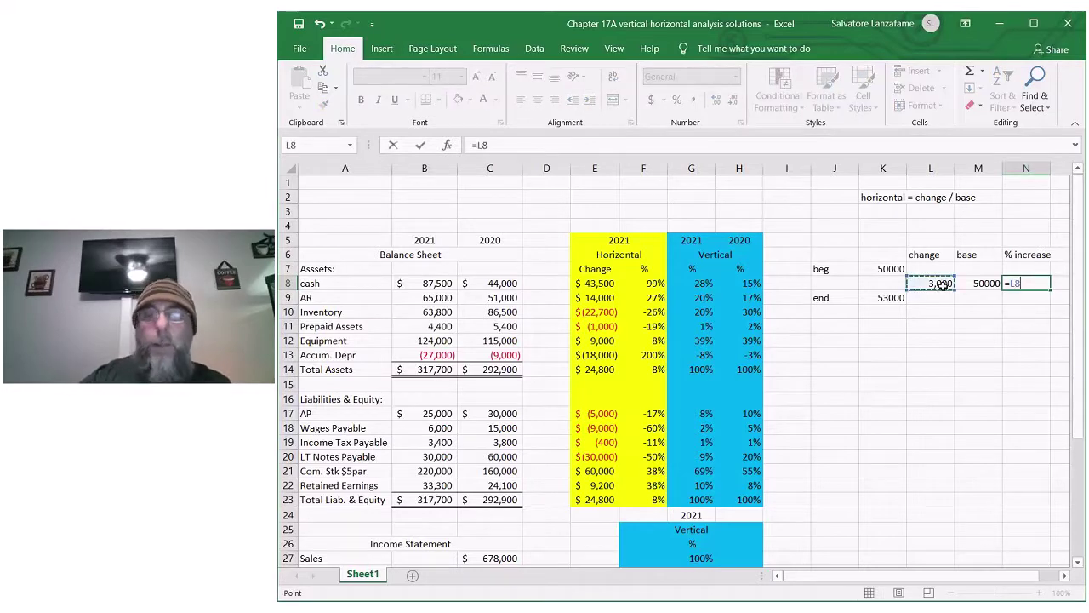
{"action": "type", "text": "/"}
{"action": "left_click", "coordinate": [977, 285]}
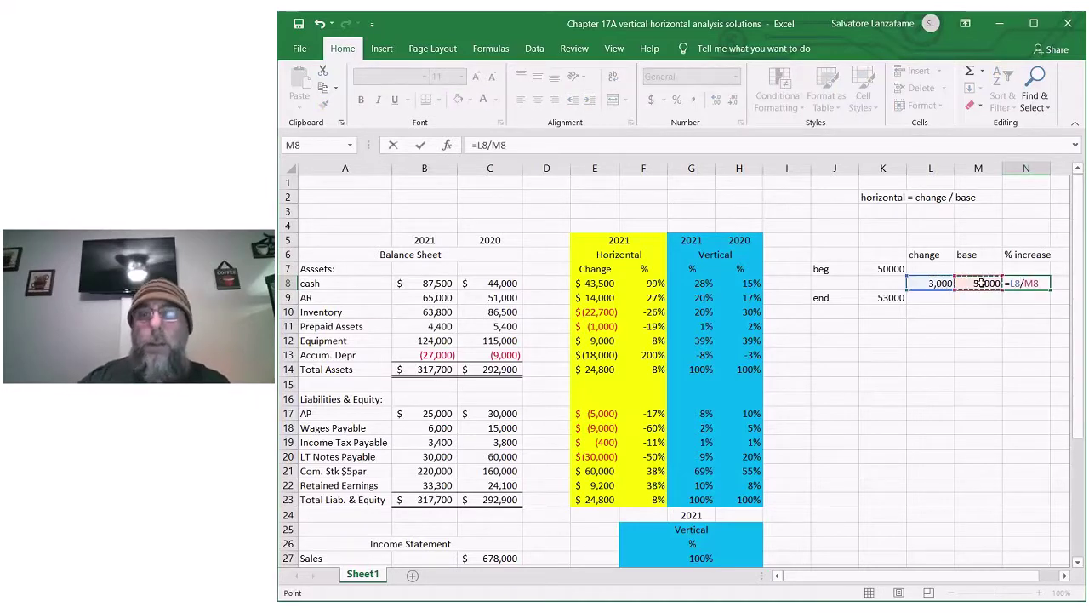
{"action": "key", "text": "Return"}
Format the increase result in N8 as a percentage without decimals.
{"action": "left_click", "coordinate": [1030, 282]}
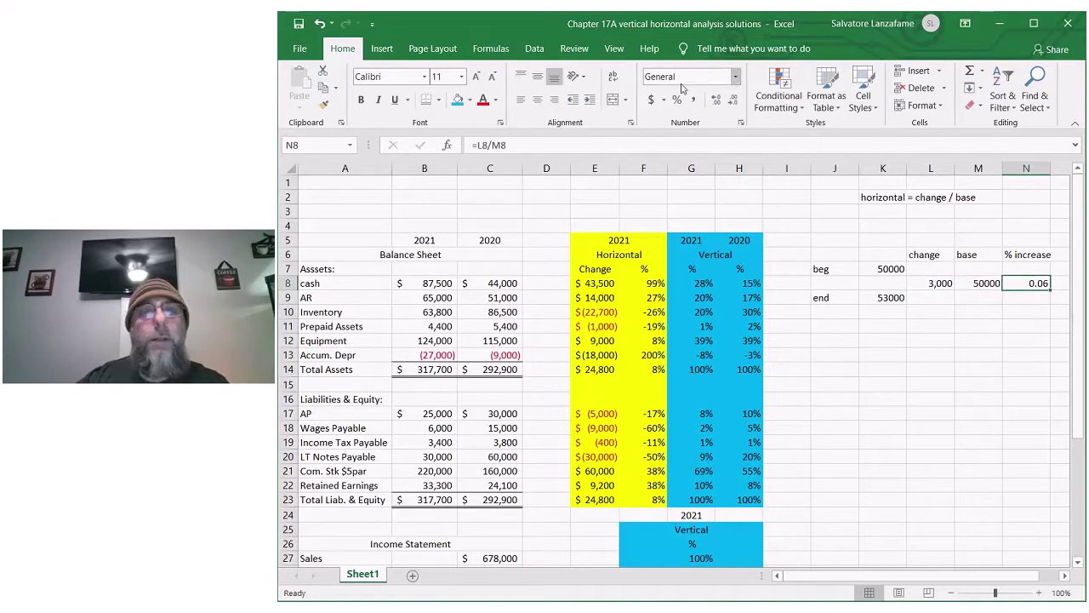
{"action": "left_click", "coordinate": [676, 99]}
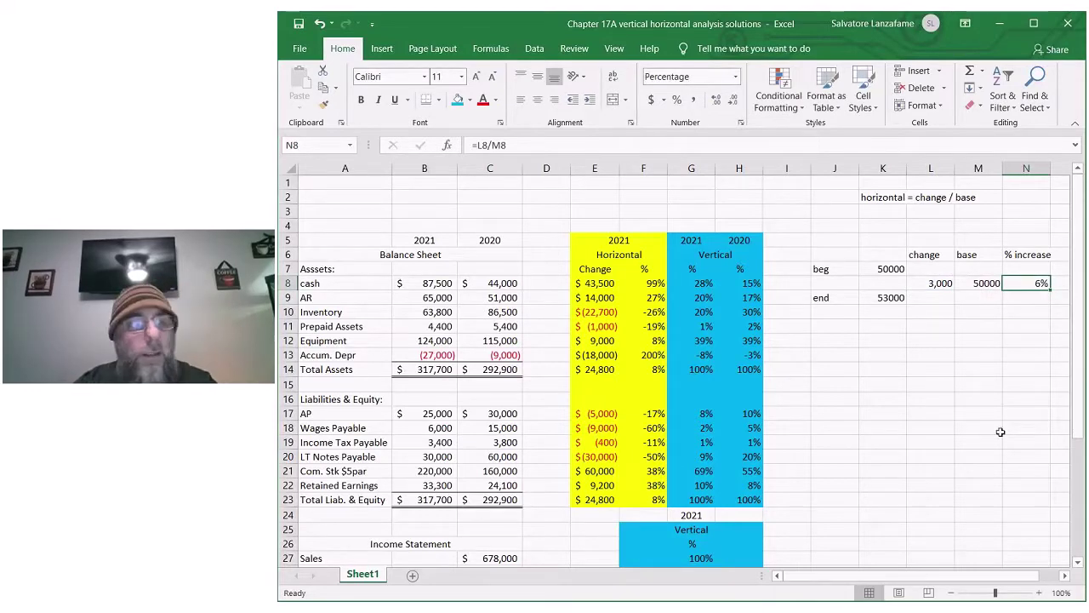
{"action": "left_click", "coordinate": [1005, 429]}
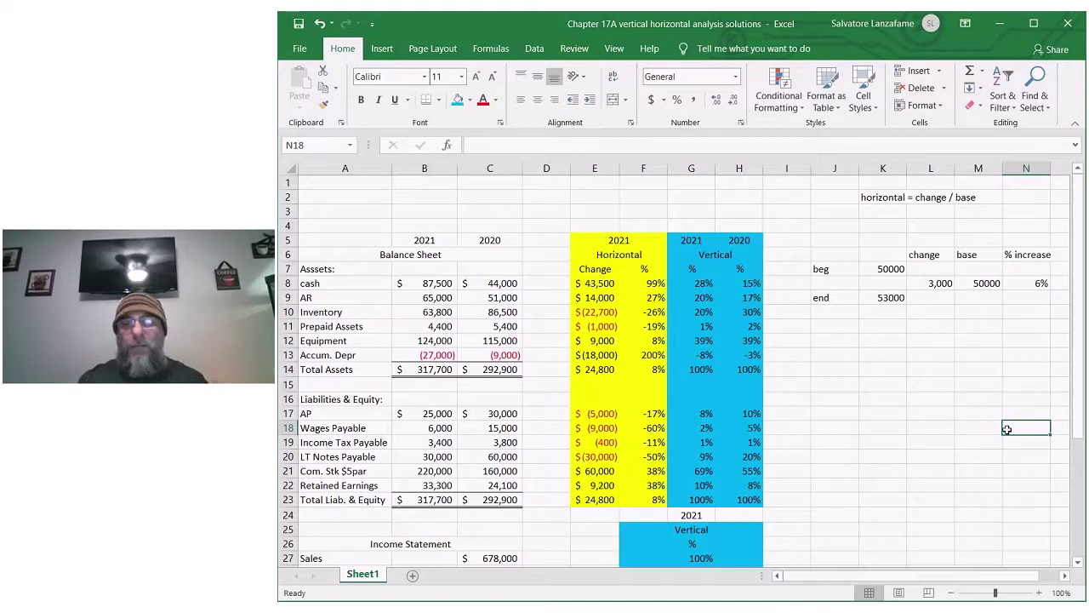